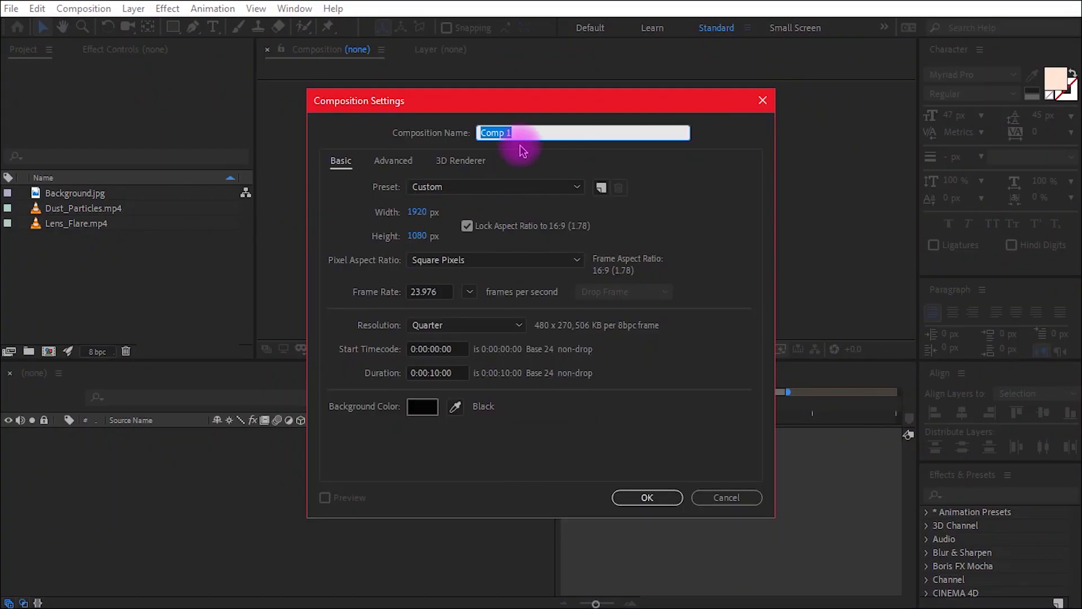
Step: Create the Cinematic_Text_Effect composition: 1920×1080, 23.976 fps, 0:00:08:00 duration, black background
text(Cinematic_T)
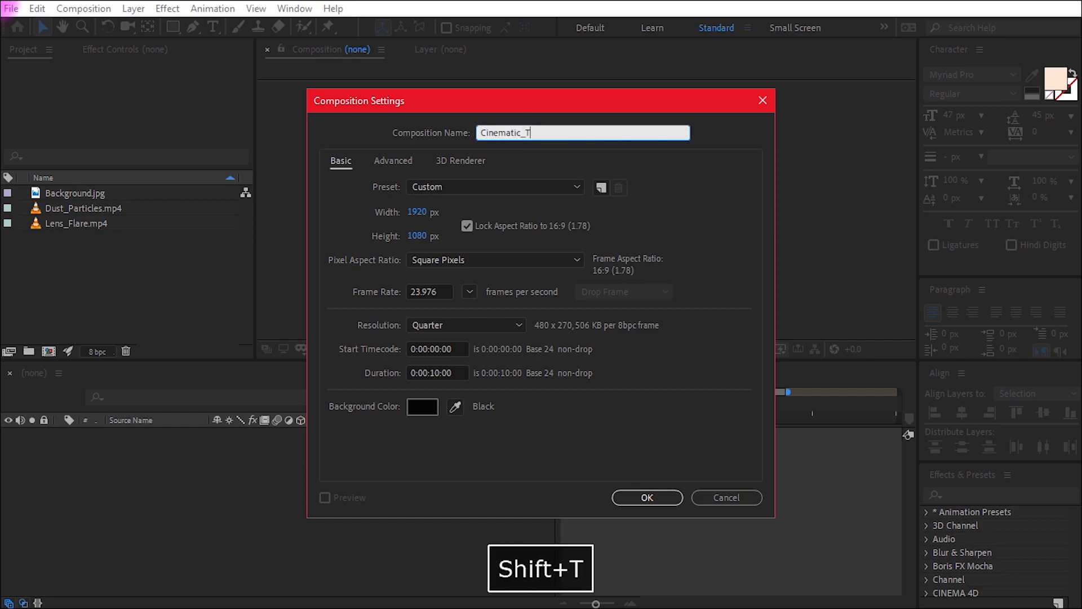
text(ext_Effect)
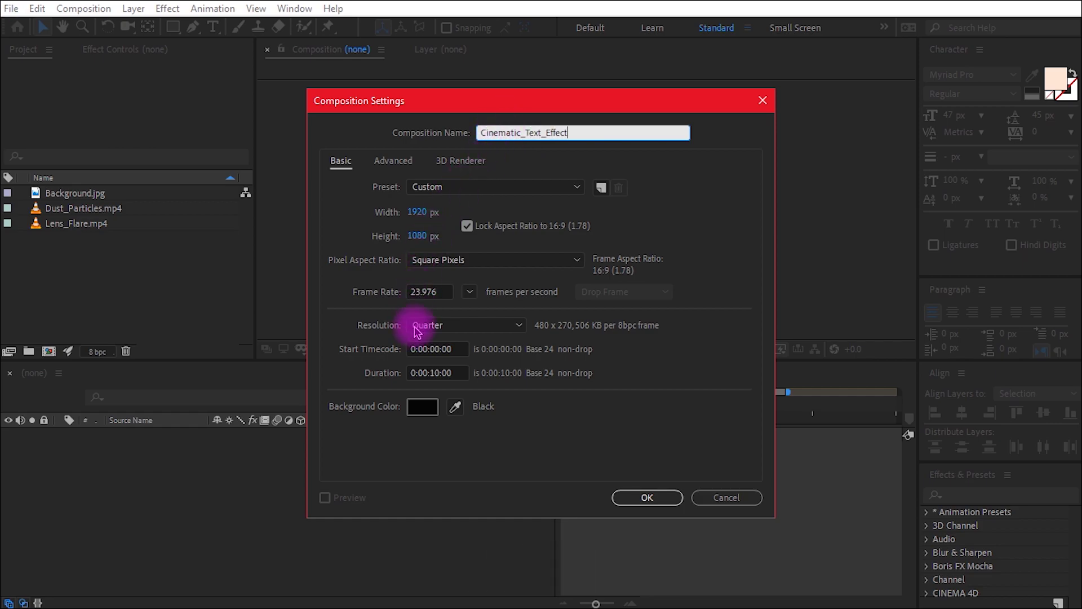
click(436, 370)
key(Right)
key(BackSpace)
text(0)
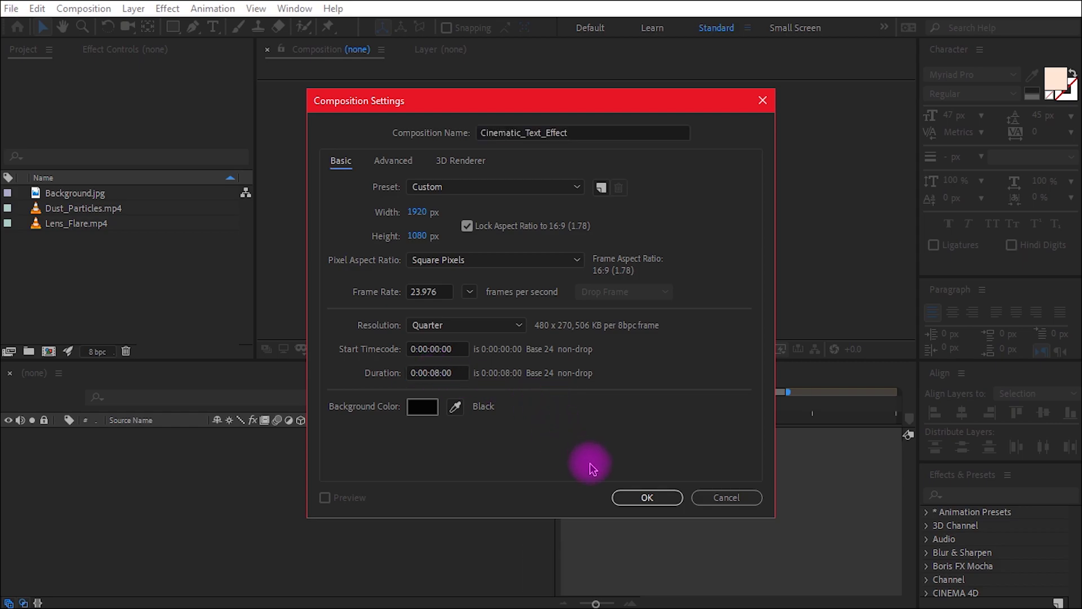
click(423, 407)
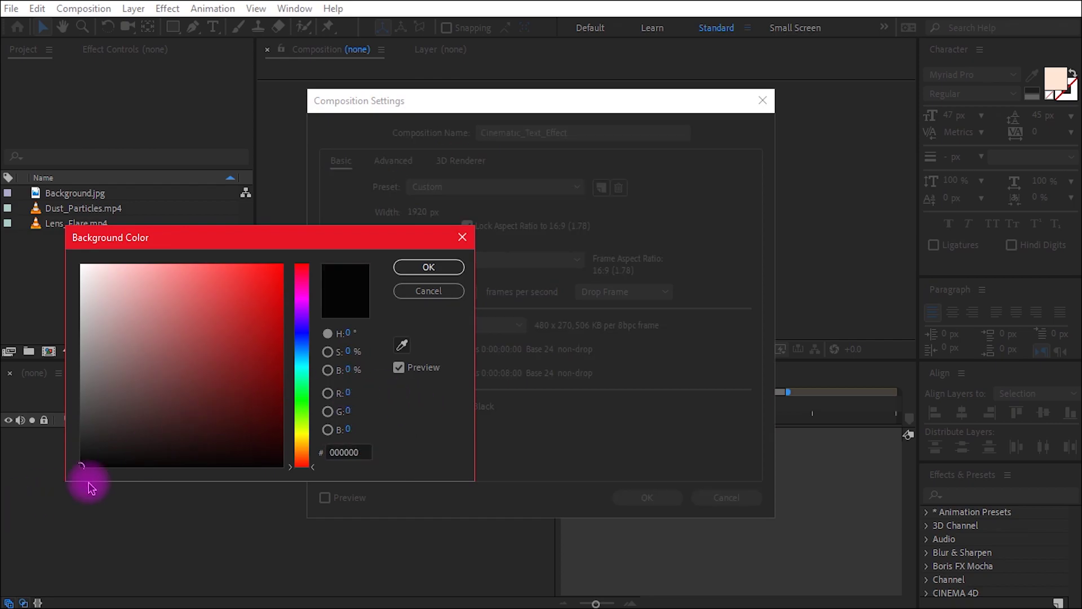
click(425, 267)
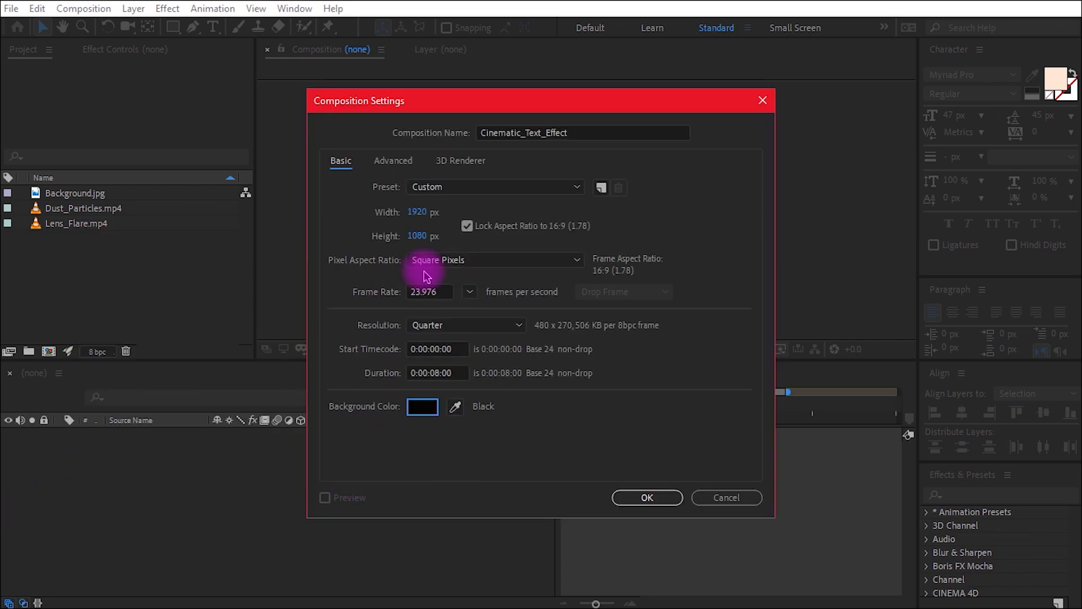
click(648, 496)
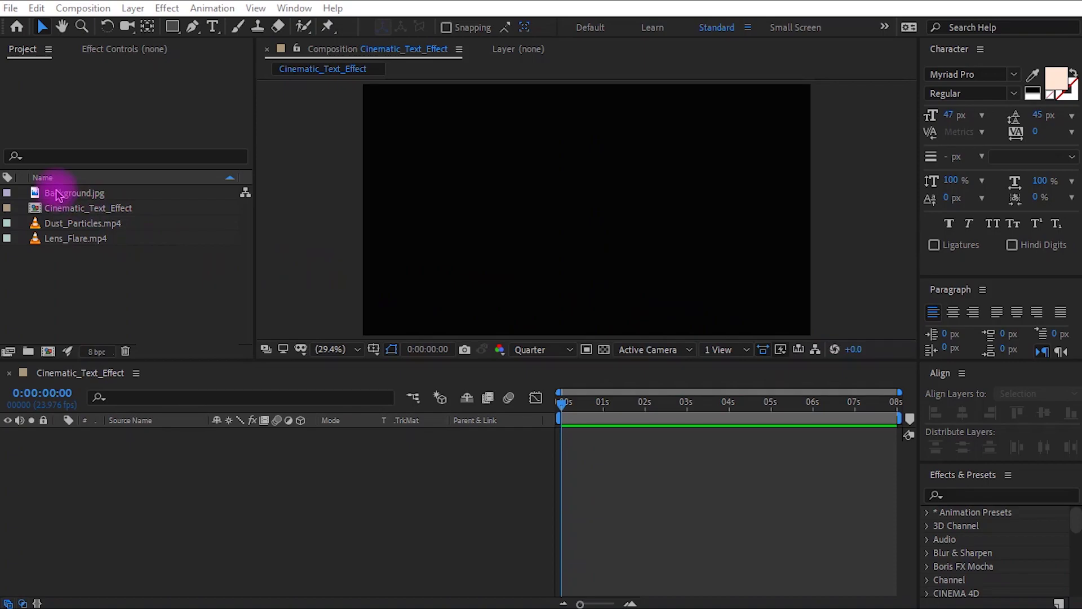
Step: Add Background.jpg to the composition as a layer and scale it to 75%
click(58, 195)
drag(63, 198, 168, 461)
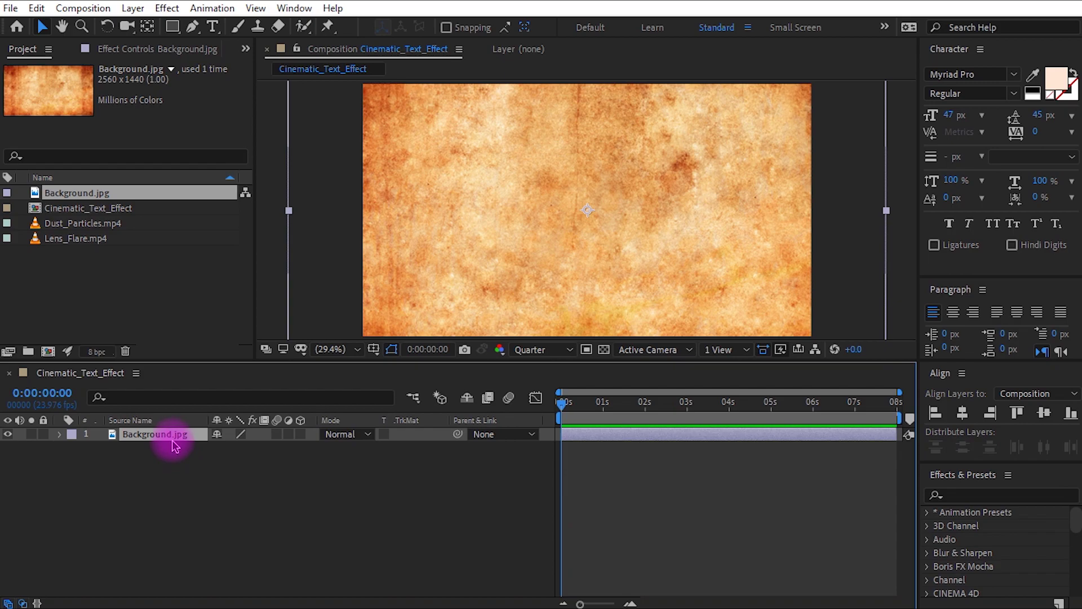
key(s)
drag(262, 448, 246, 445)
click(292, 489)
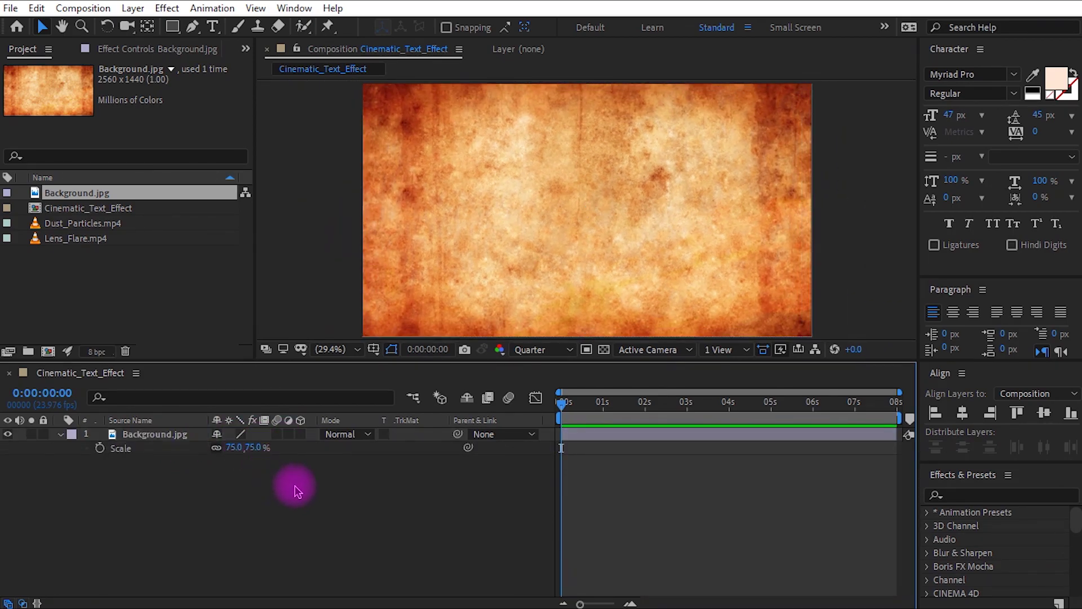
click(877, 280)
click(653, 251)
click(467, 208)
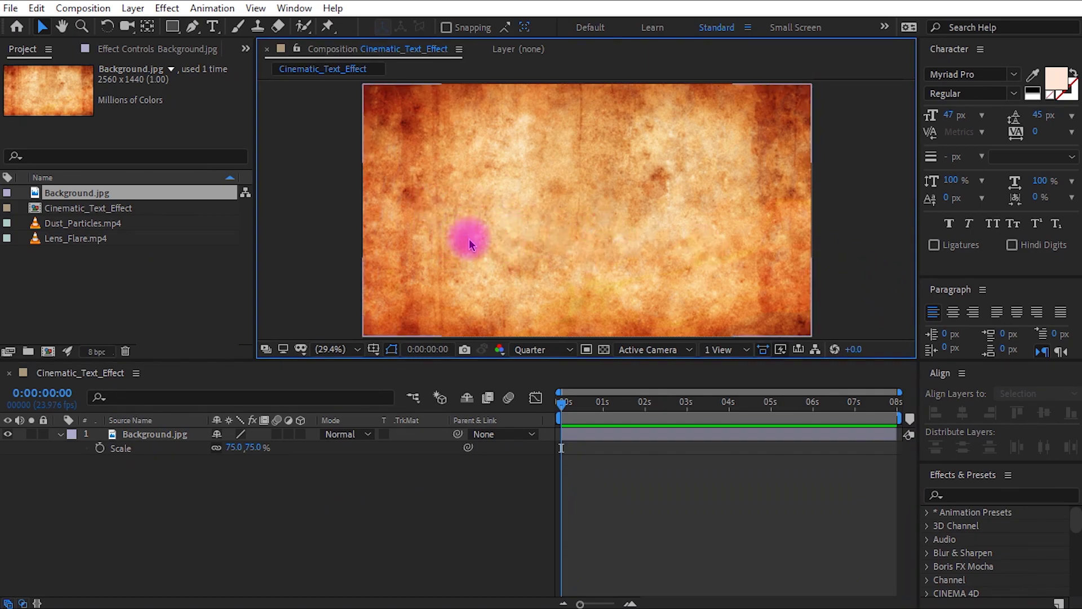
click(156, 520)
Step: Create a new black solid layer named Black_Solid
right_click(156, 520)
mouse_move(182, 338)
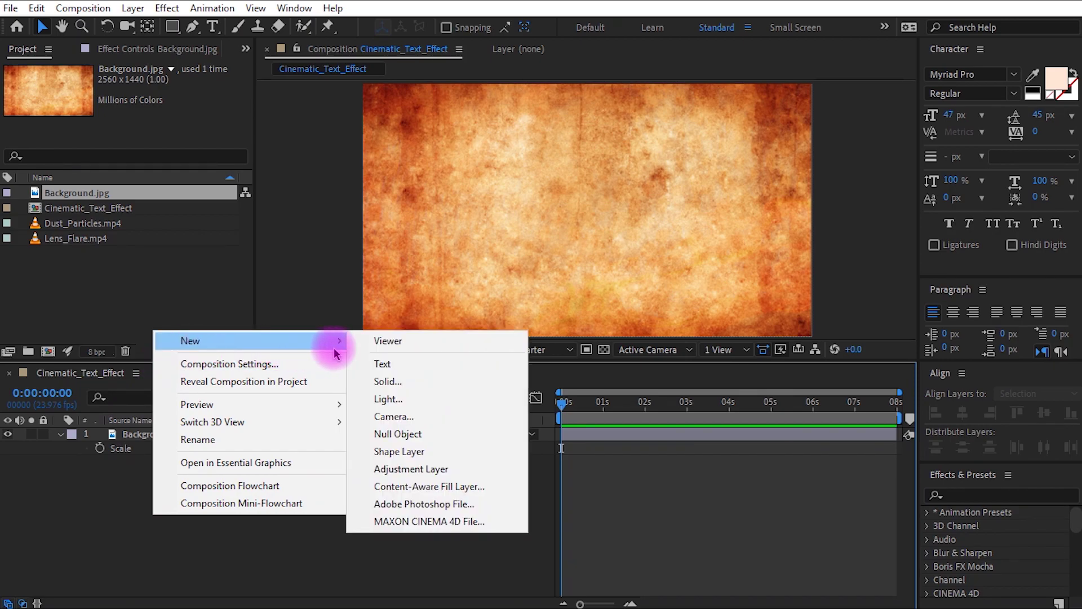
click(388, 388)
key(BackSpace)
text(Black)
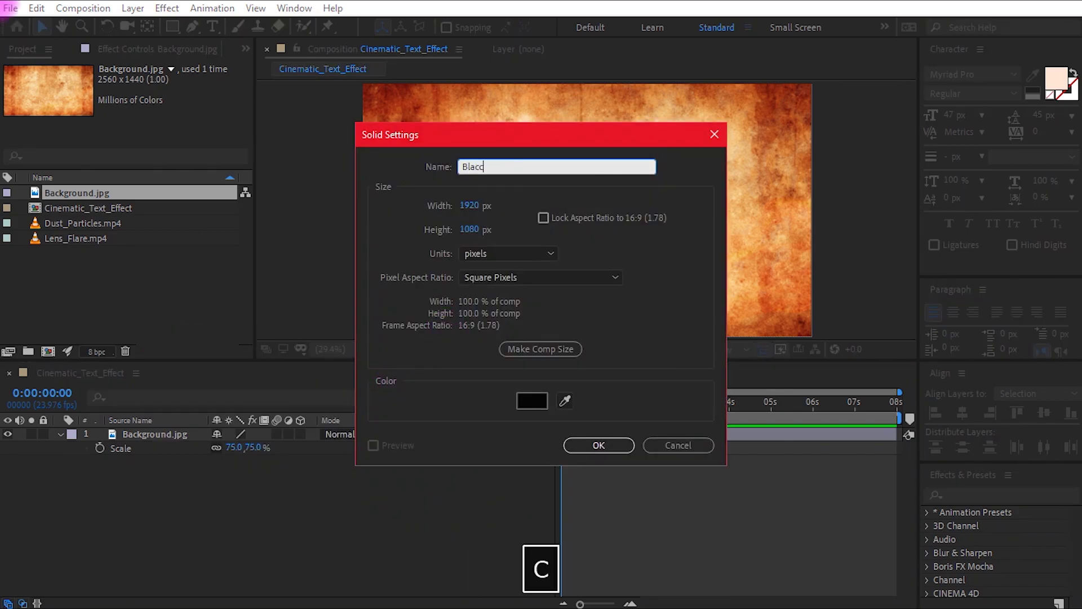
text(_Solid)
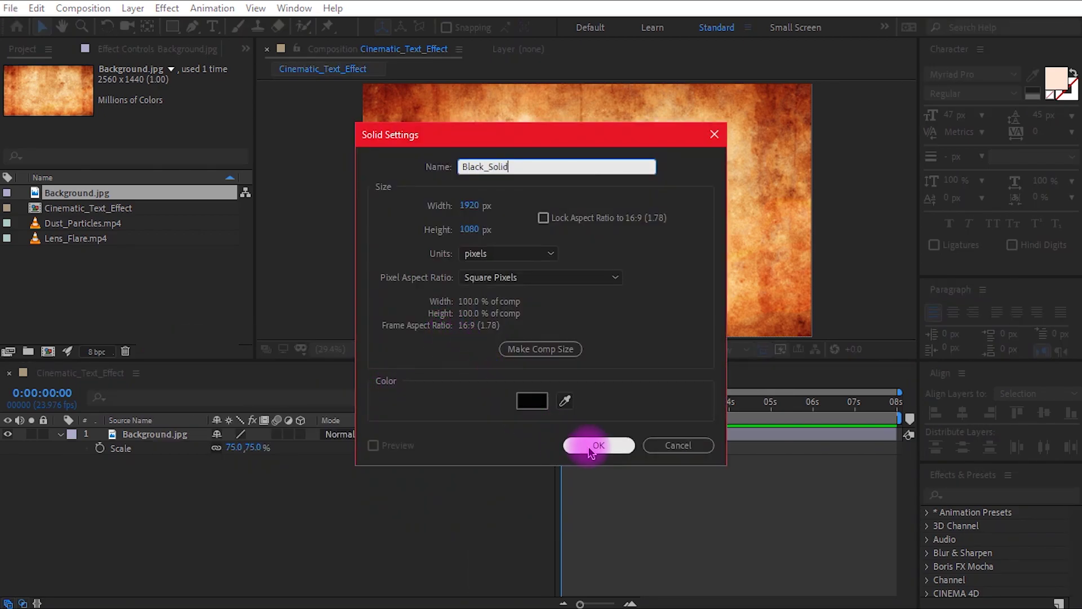
click(532, 401)
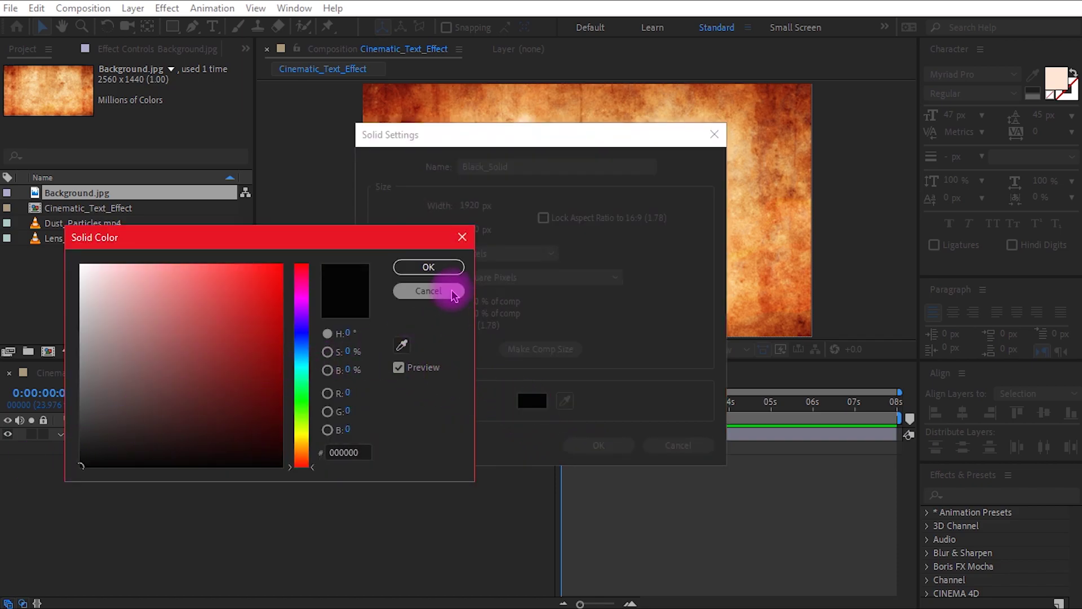
click(429, 267)
click(597, 445)
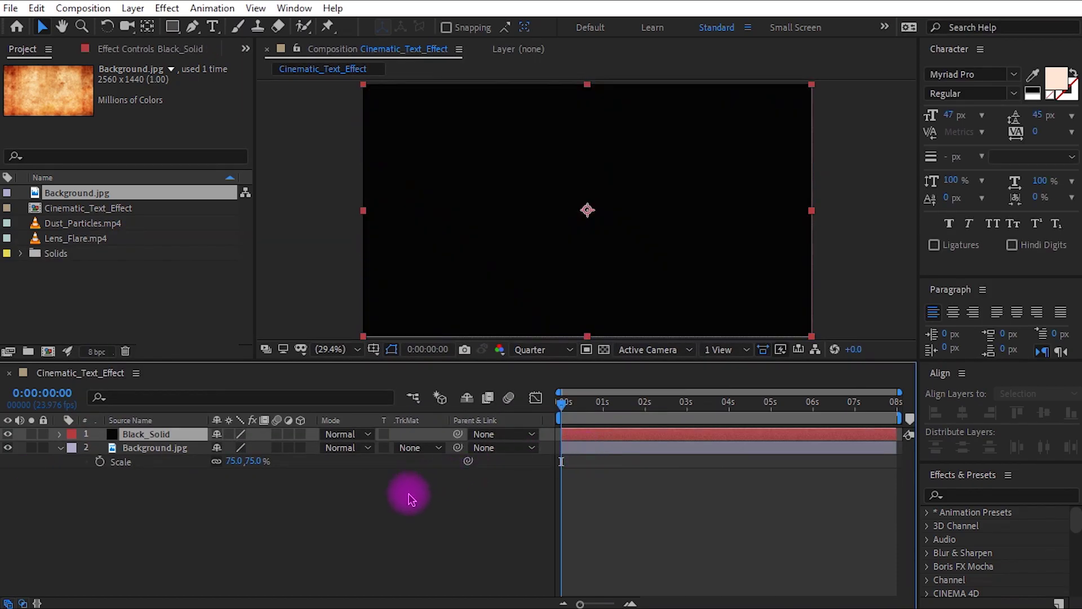
click(146, 435)
Step: Move Black_Solid below Background.jpg in the layer stack
drag(153, 439, 145, 475)
click(158, 445)
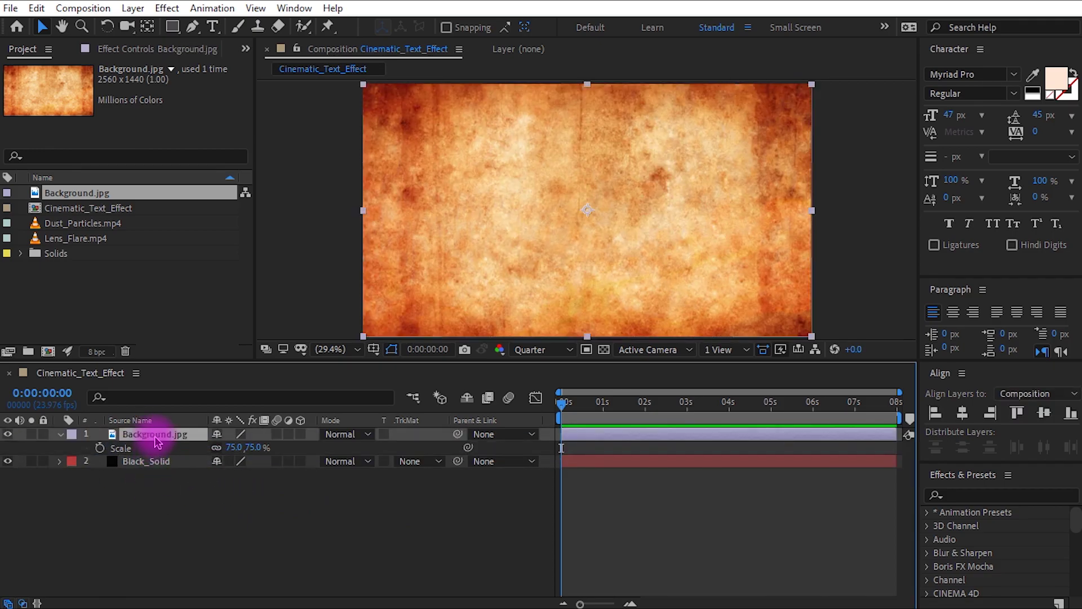
key(u)
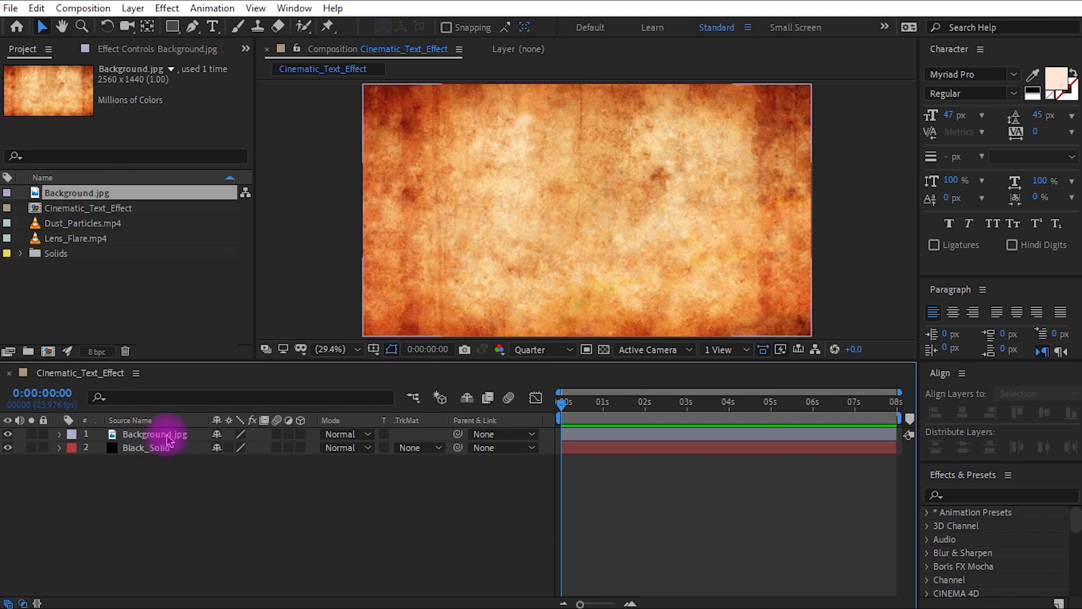
click(168, 436)
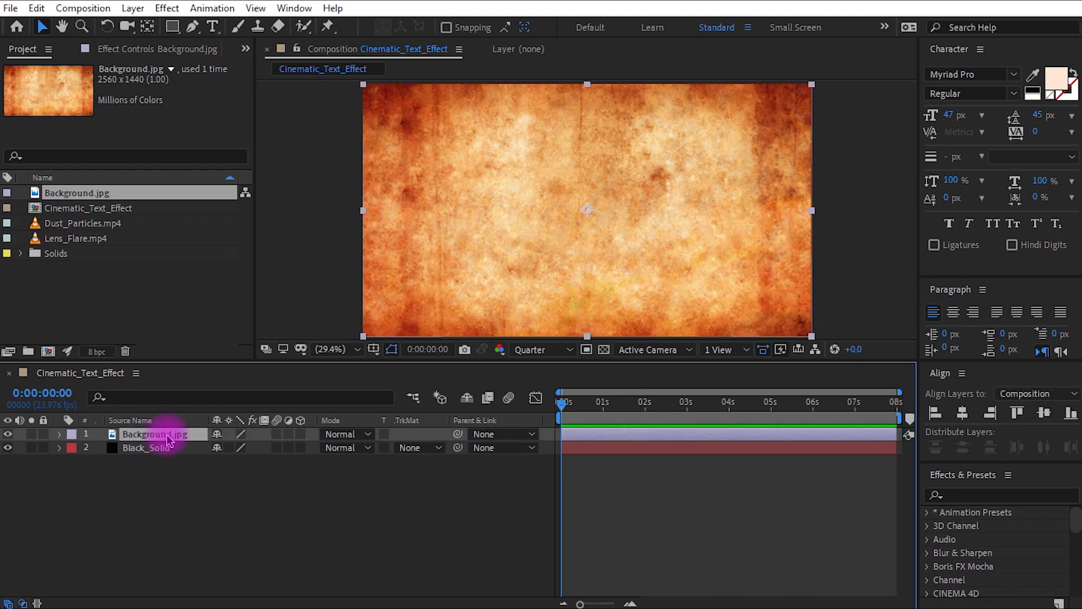
Step: Add a full-frame ellipse mask to Background.jpg with 1000 px feather
drag(178, 36, 210, 66)
double_click(174, 28)
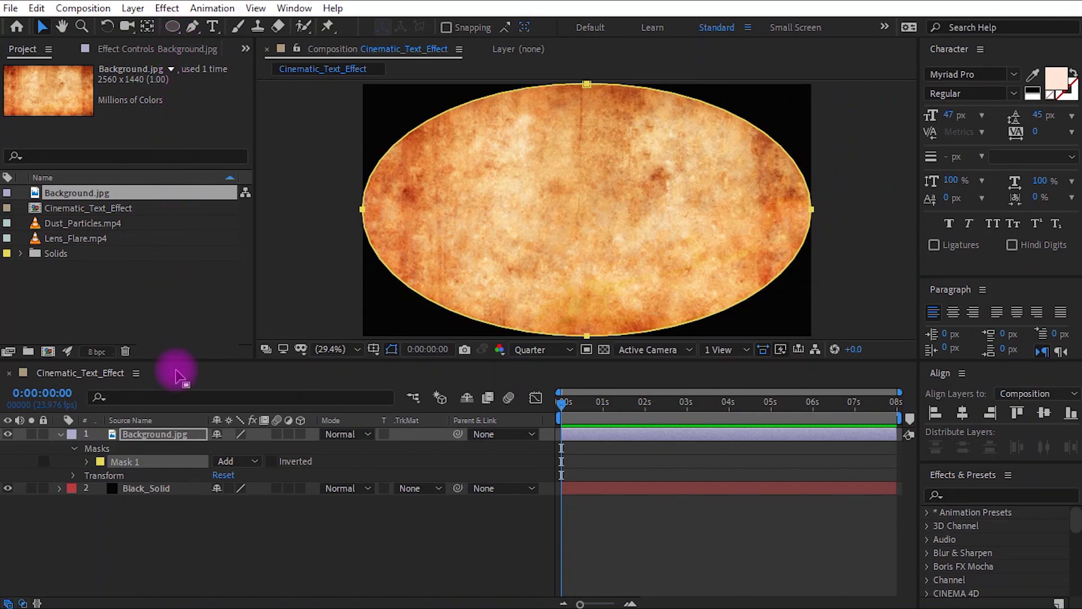
click(177, 436)
key(f)
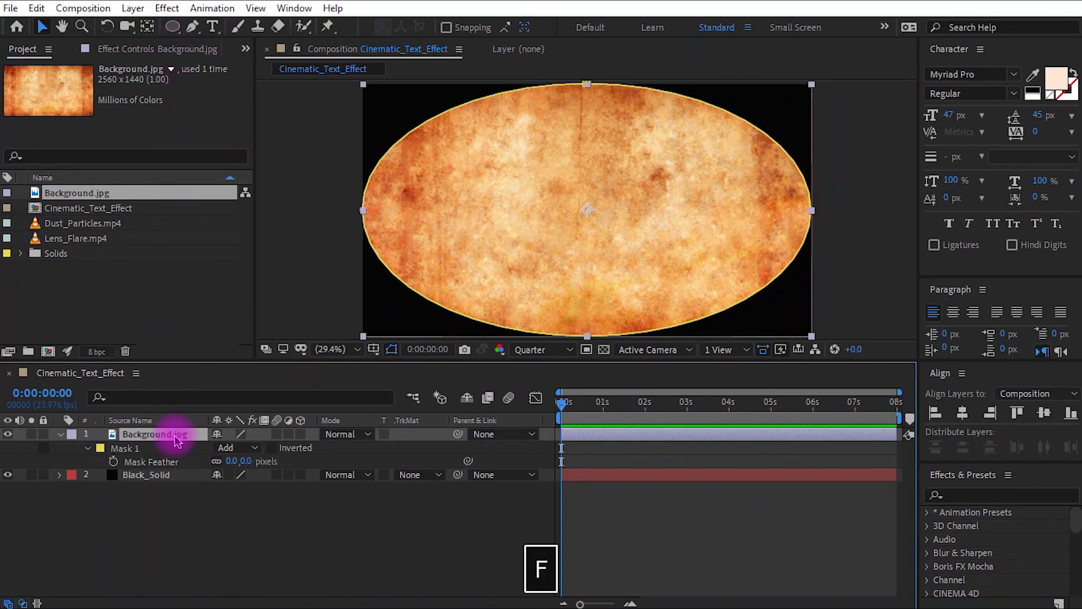
click(240, 462)
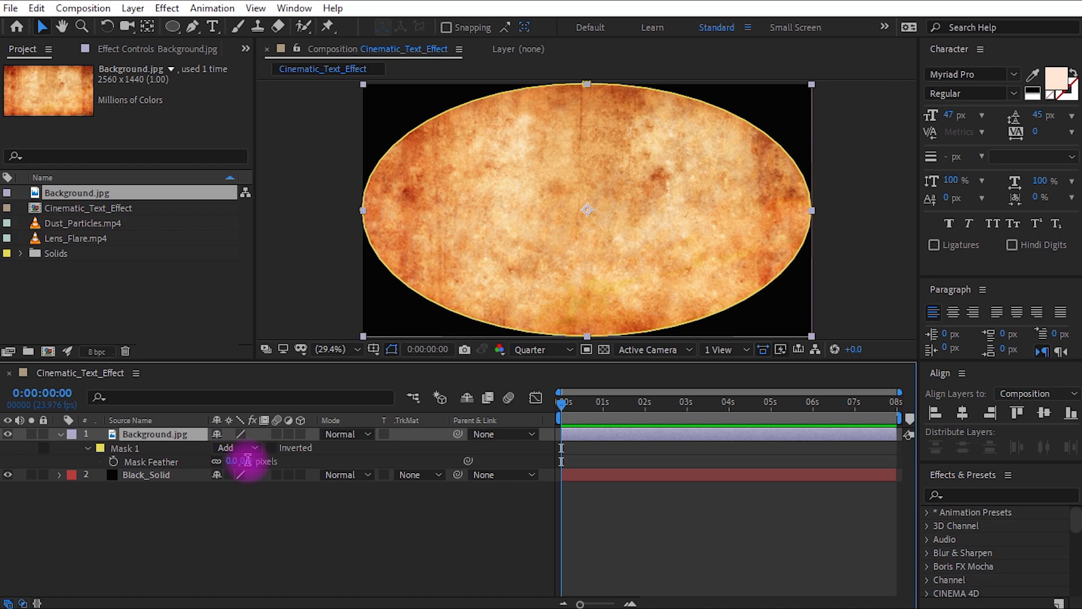
text(1)
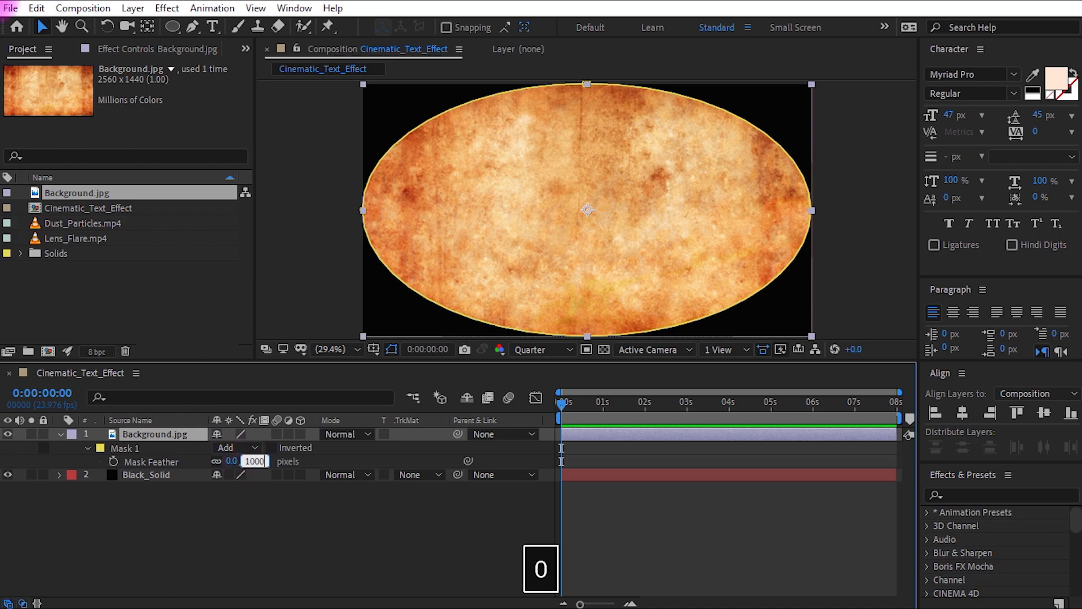
text(000)
key(Return)
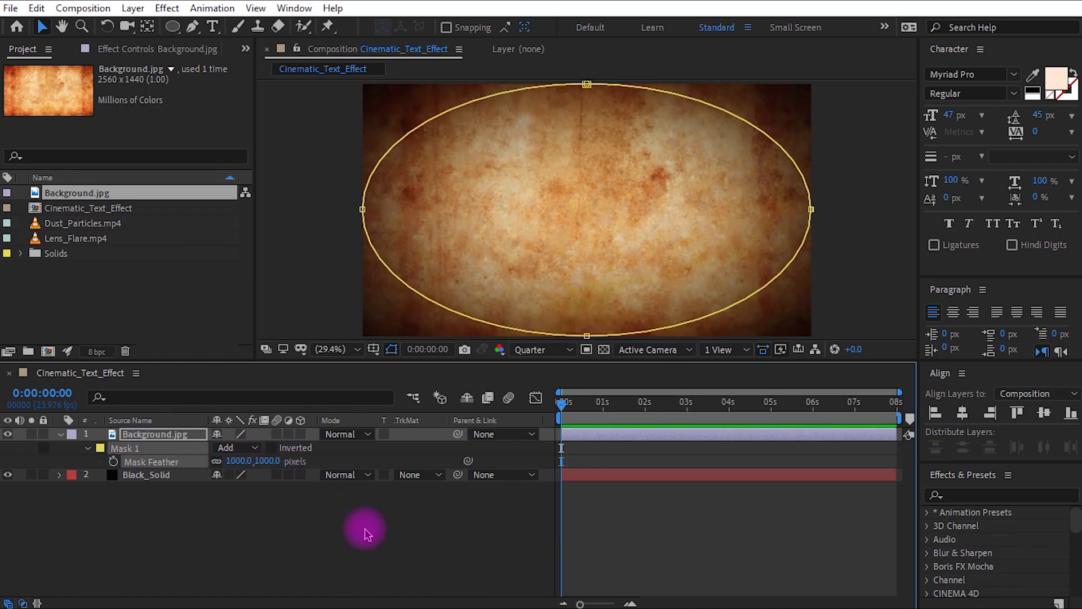
click(363, 527)
click(956, 494)
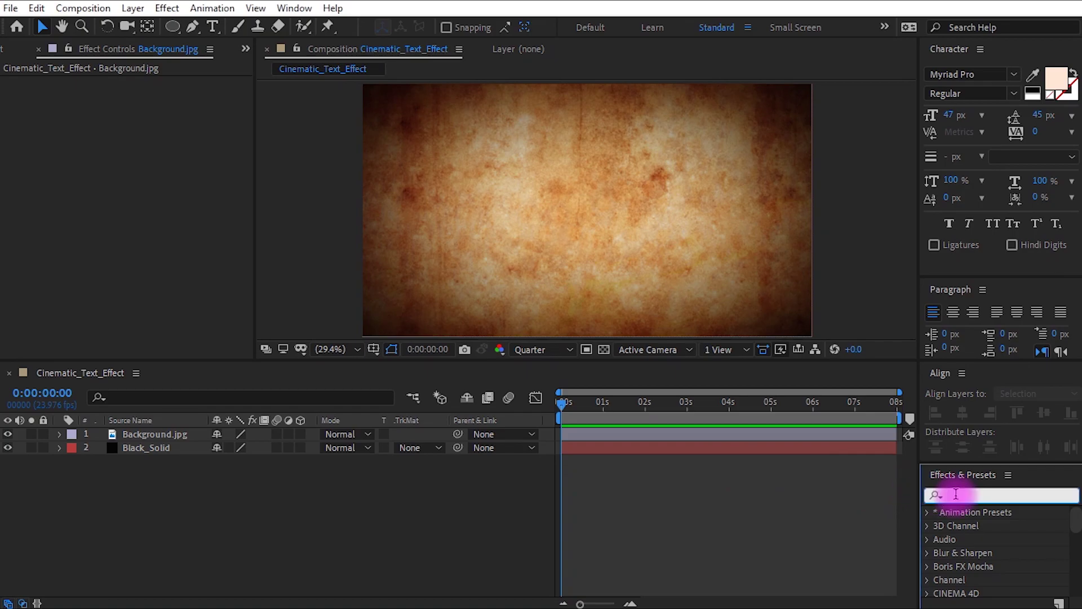
Step: Apply the Black & White effect to Background.jpg
text(blac)
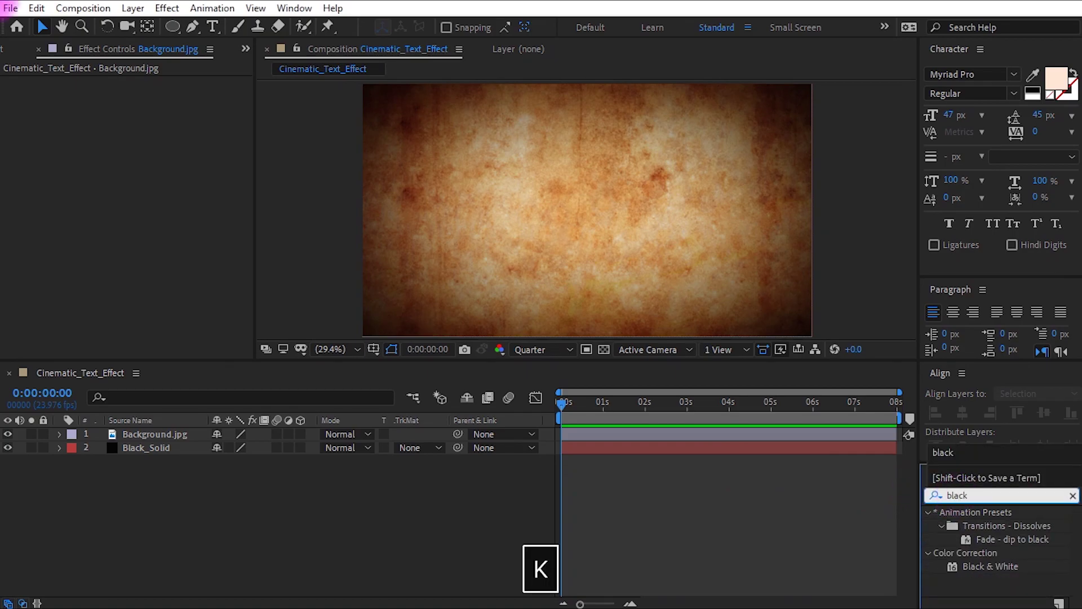
text(k)
click(961, 573)
drag(990, 573, 155, 441)
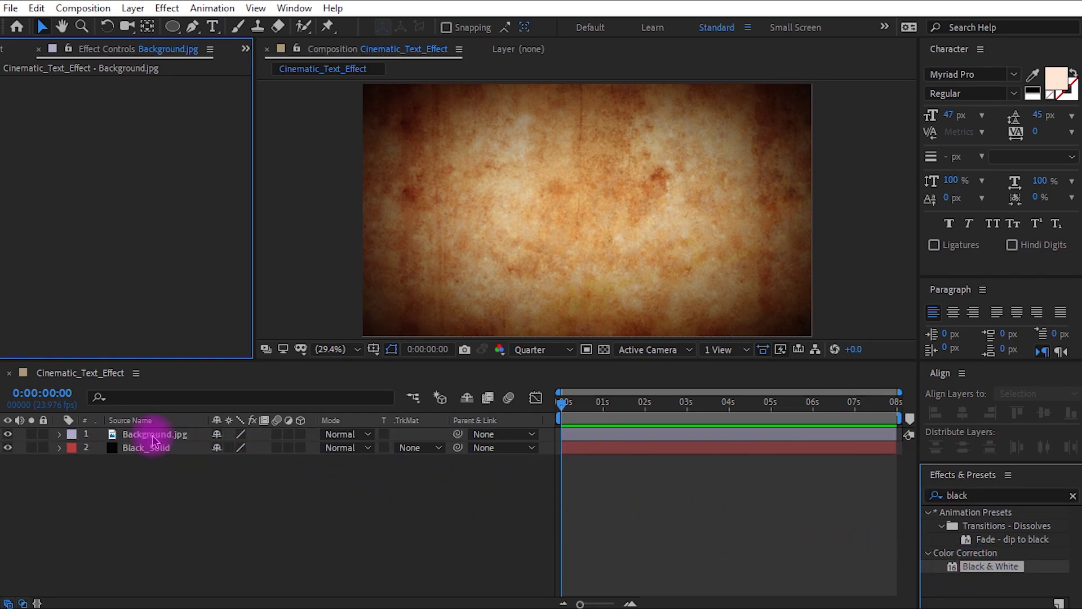
click(273, 512)
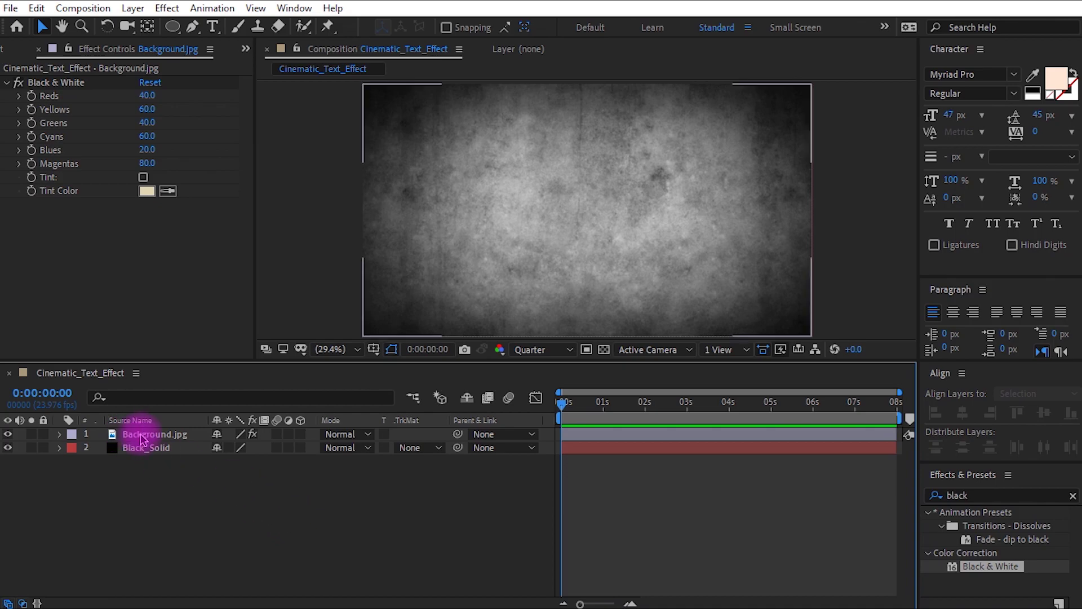
Step: Lower Background.jpg's opacity to 21% to darken the texture
click(142, 441)
key(t)
drag(215, 447, 157, 451)
click(270, 536)
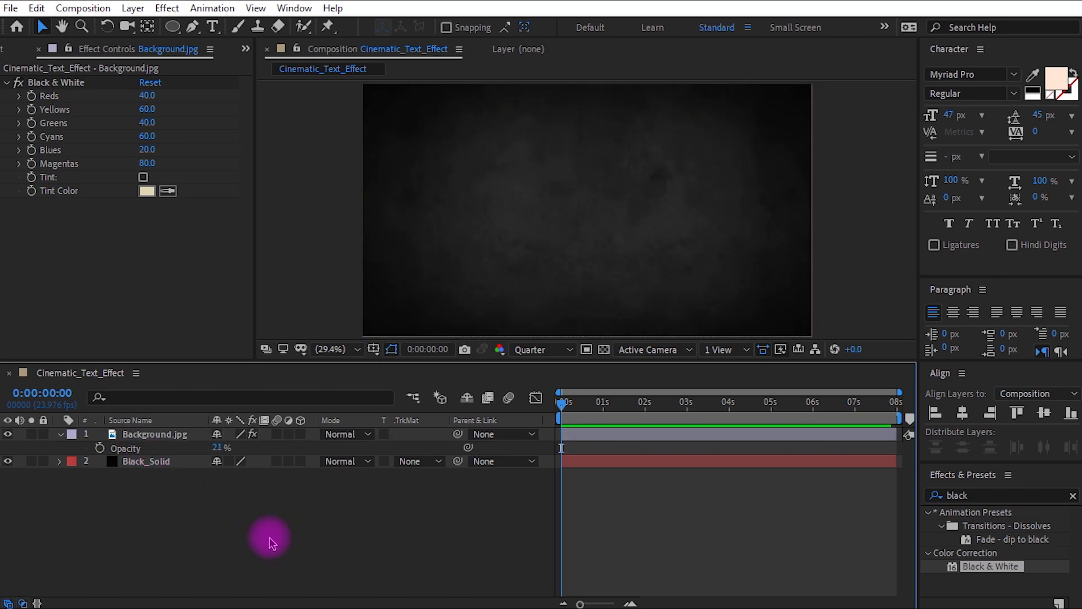
key(t)
Step: Pre-compose Background.jpg and Black_Solid into a comp named Background_Layer
click(145, 434)
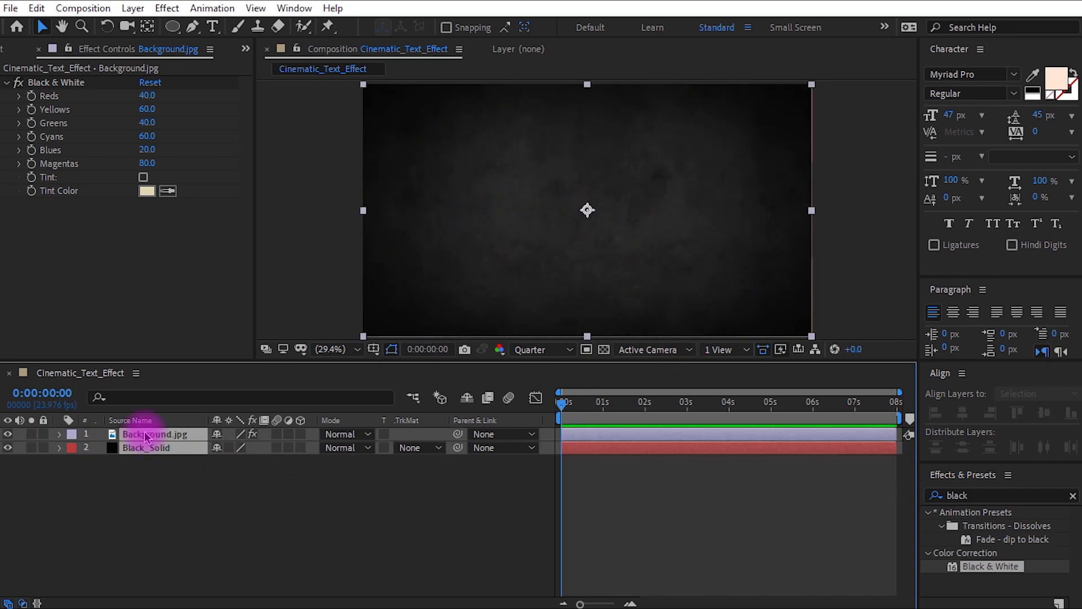
right_click(145, 436)
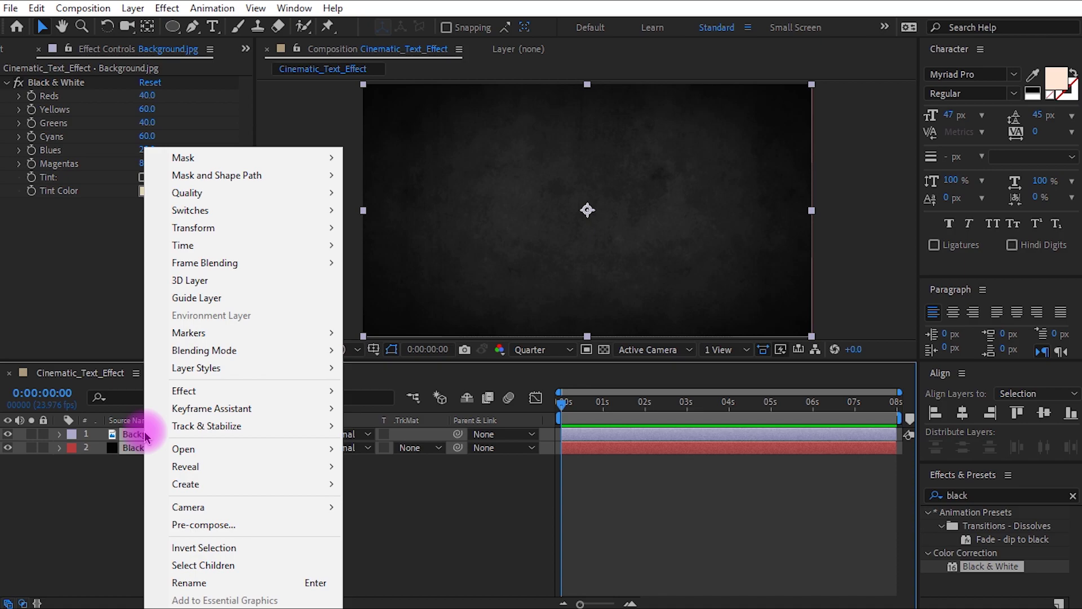
click(183, 523)
key(BackSpace)
text(B)
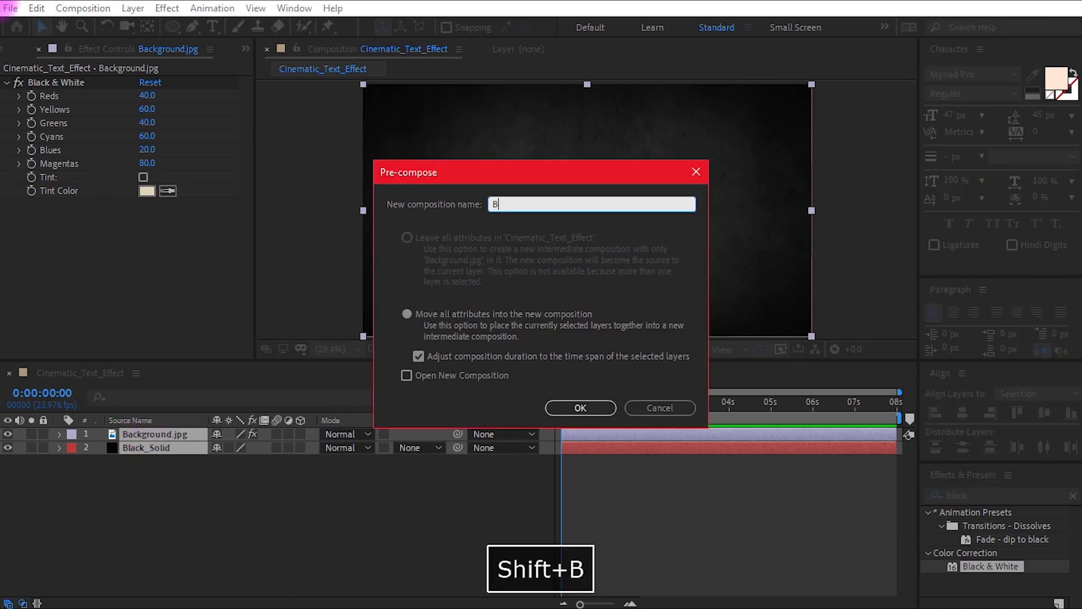
text(ackground_Layer)
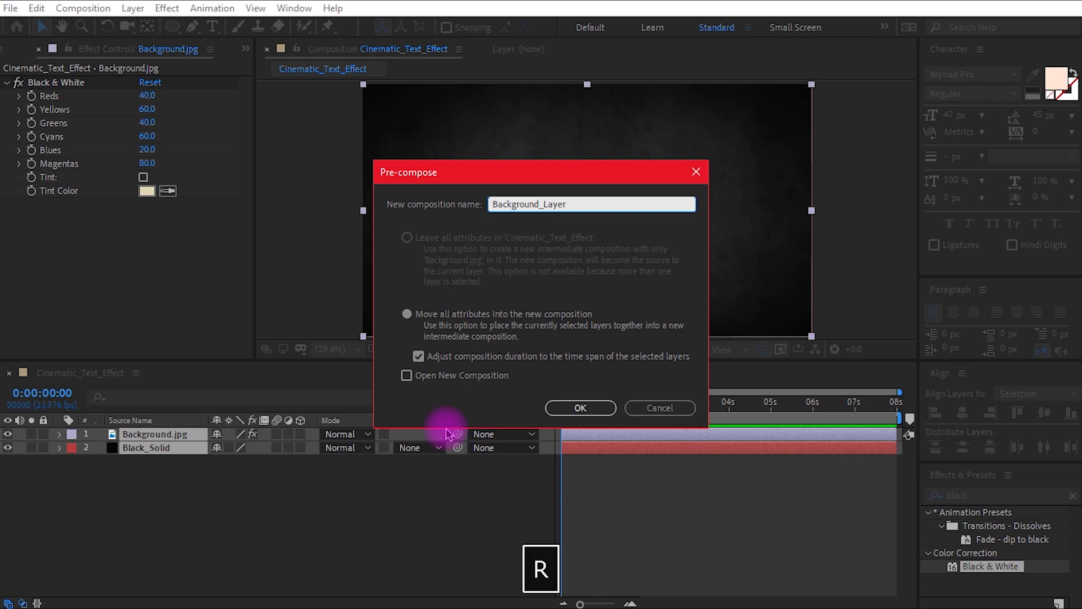
click(575, 410)
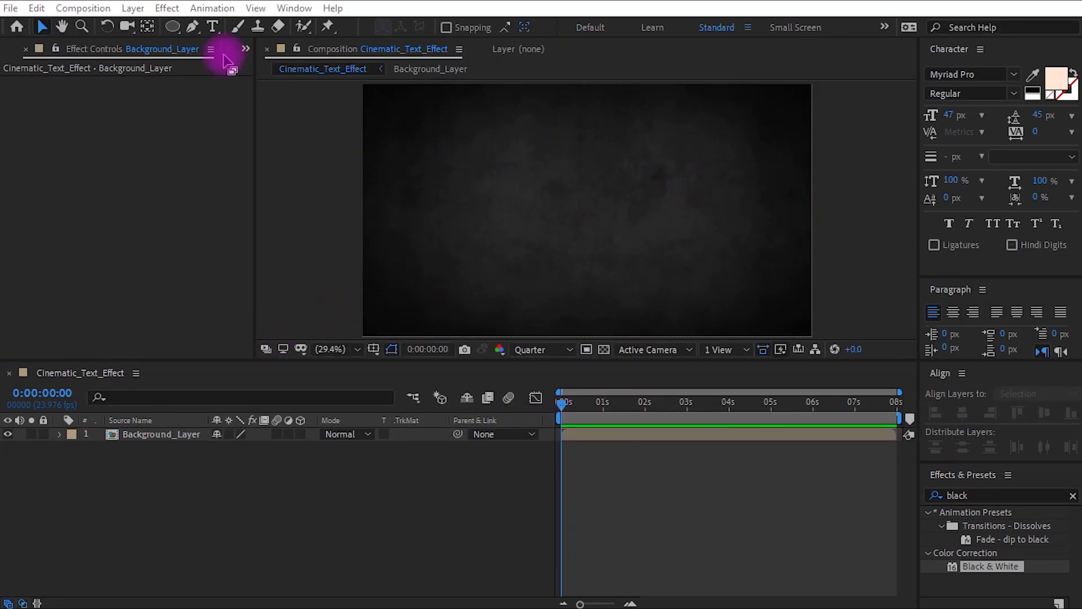
click(212, 28)
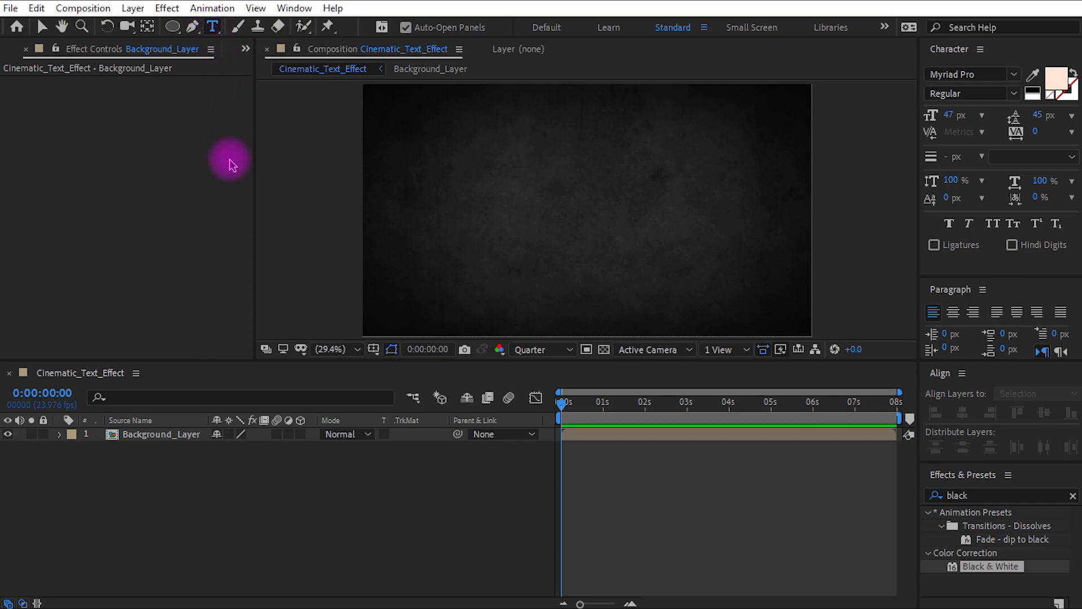
Step: Create a text layer reading CINEMATICA in the composition
click(423, 207)
key(Caps_Lock)
text(CINEMATICA)
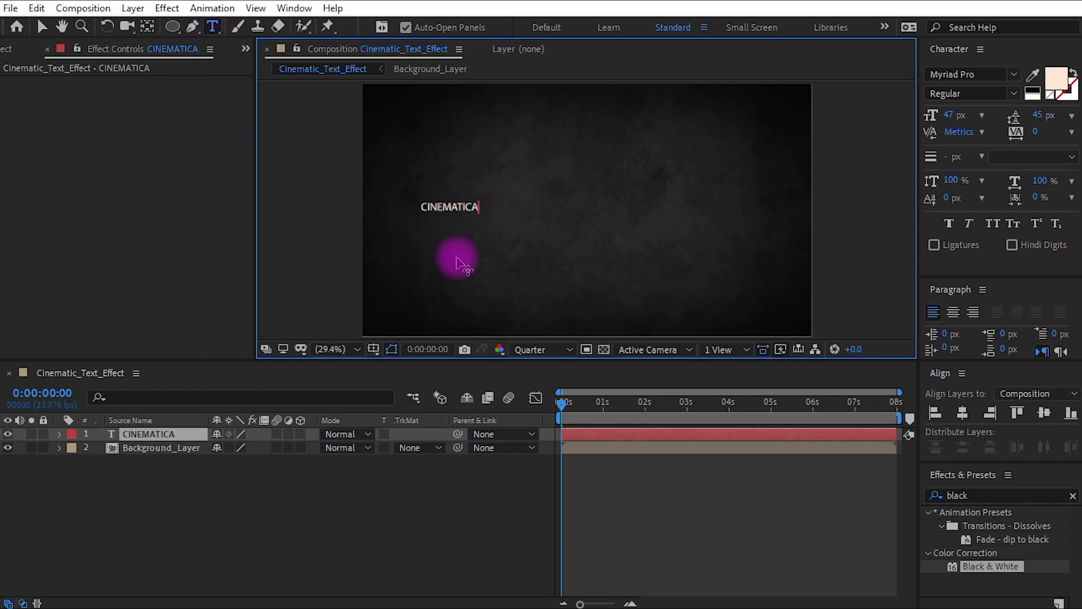
key(ctrl+a)
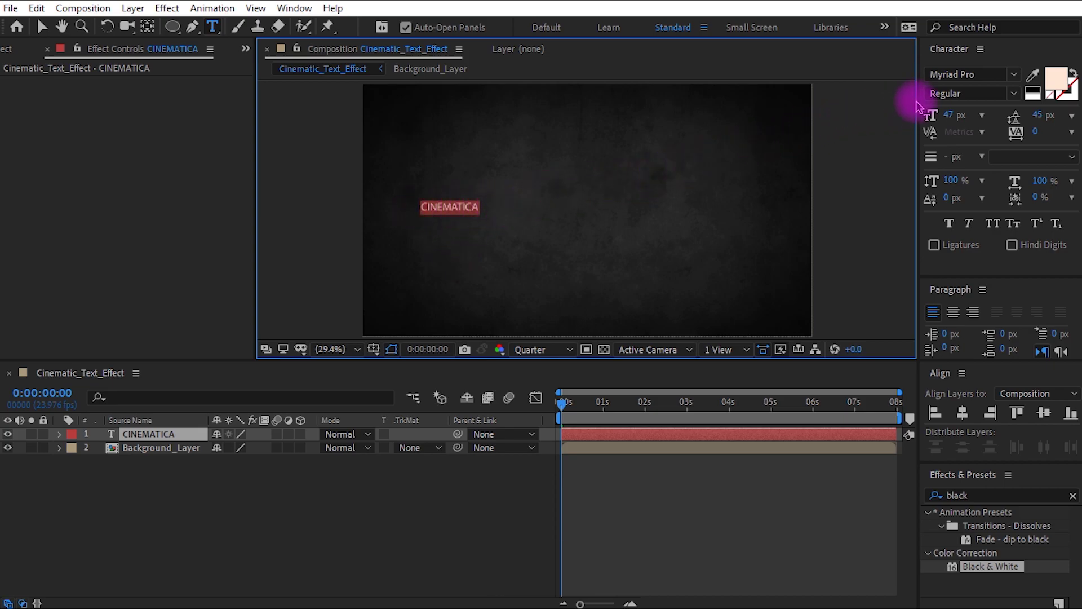
Step: Set the CINEMATICA text to Lato Hairline at 233 px
click(1013, 76)
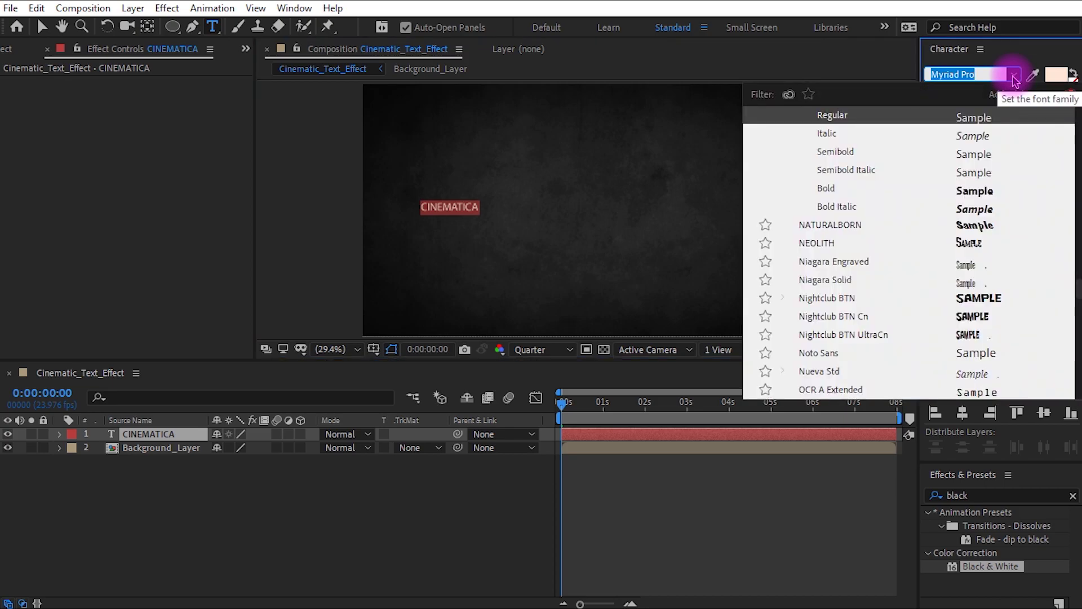
text(LATO)
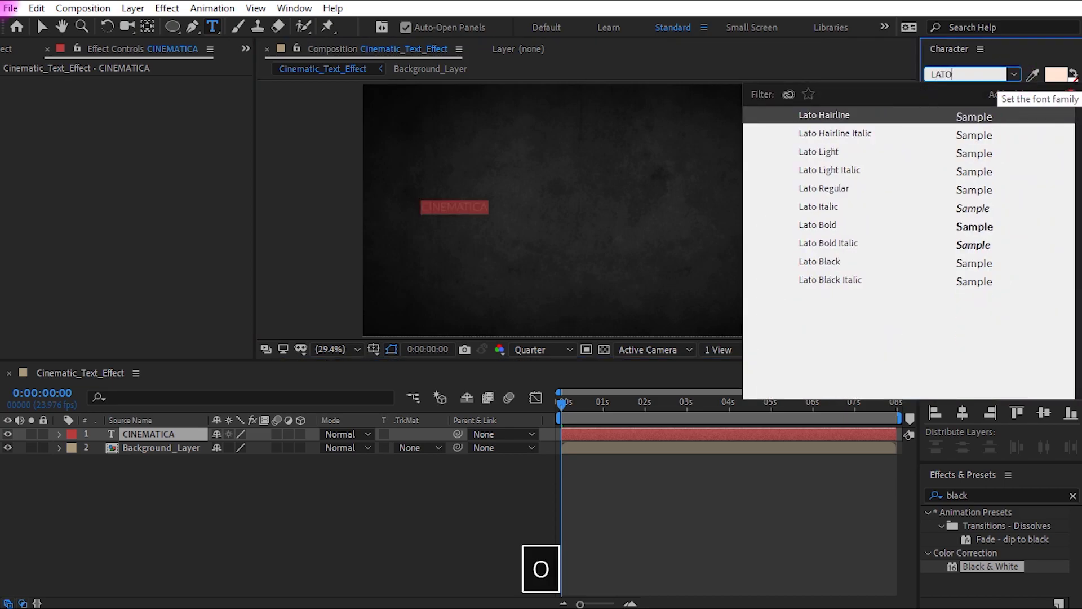
key(CapsLock)
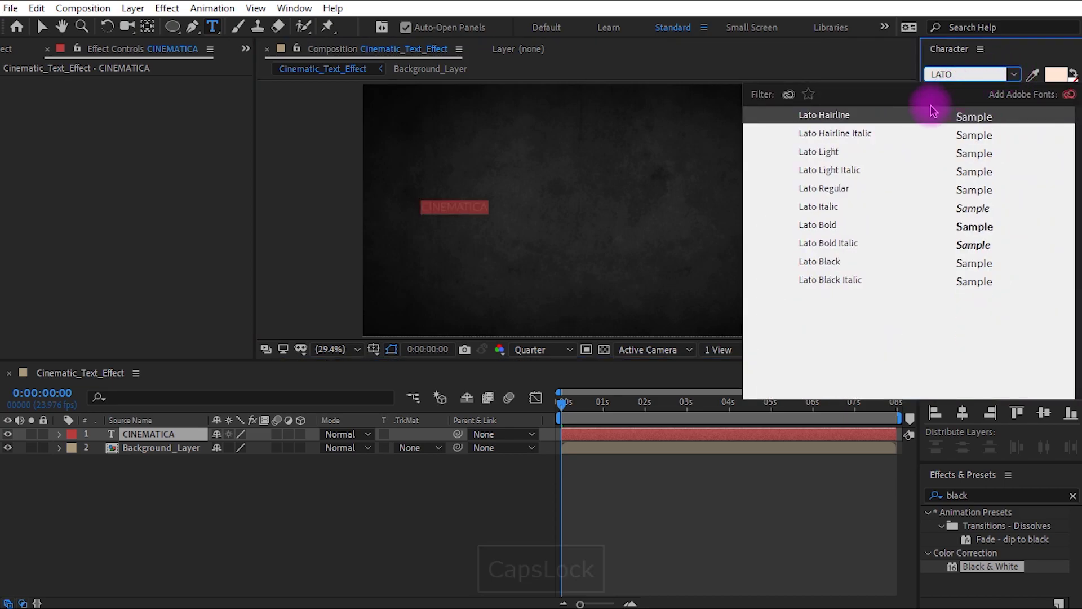
key(Return)
drag(948, 121, 1079, 118)
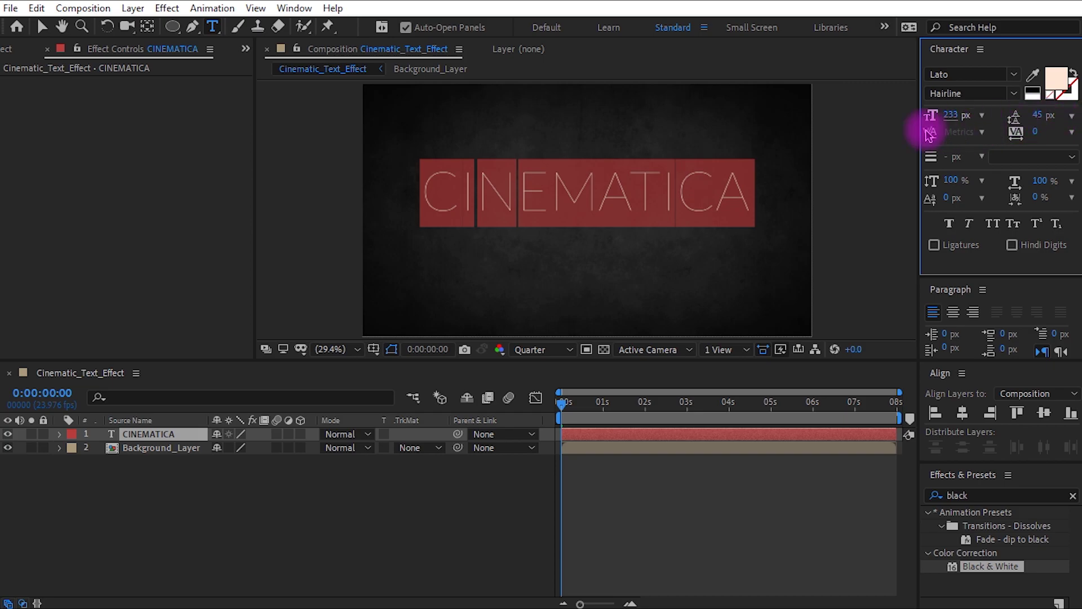
click(42, 28)
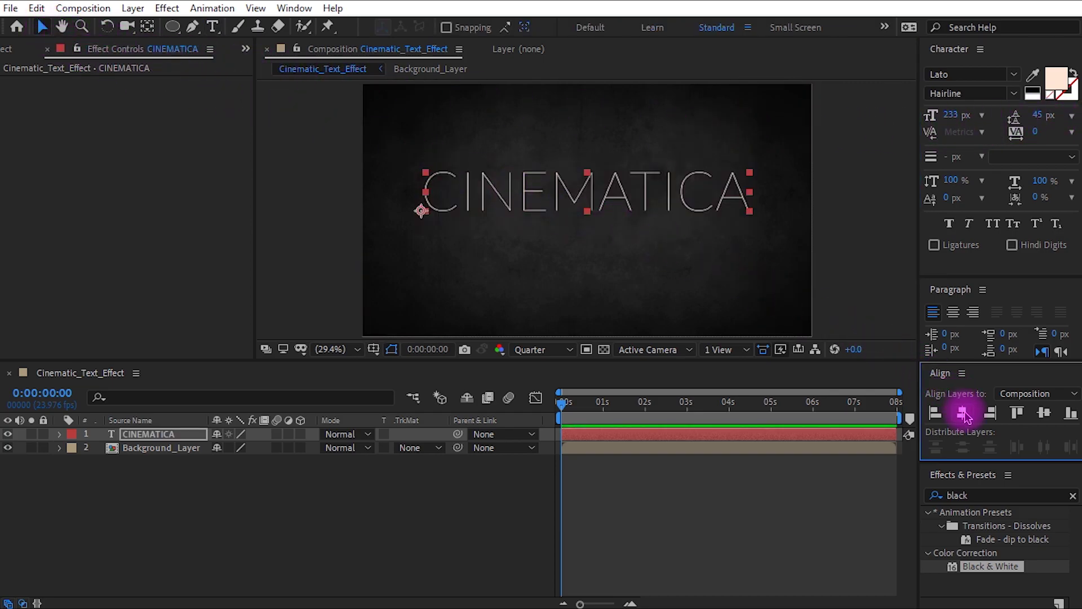
Step: Scale the CINEMATICA layer to 180%
click(1044, 415)
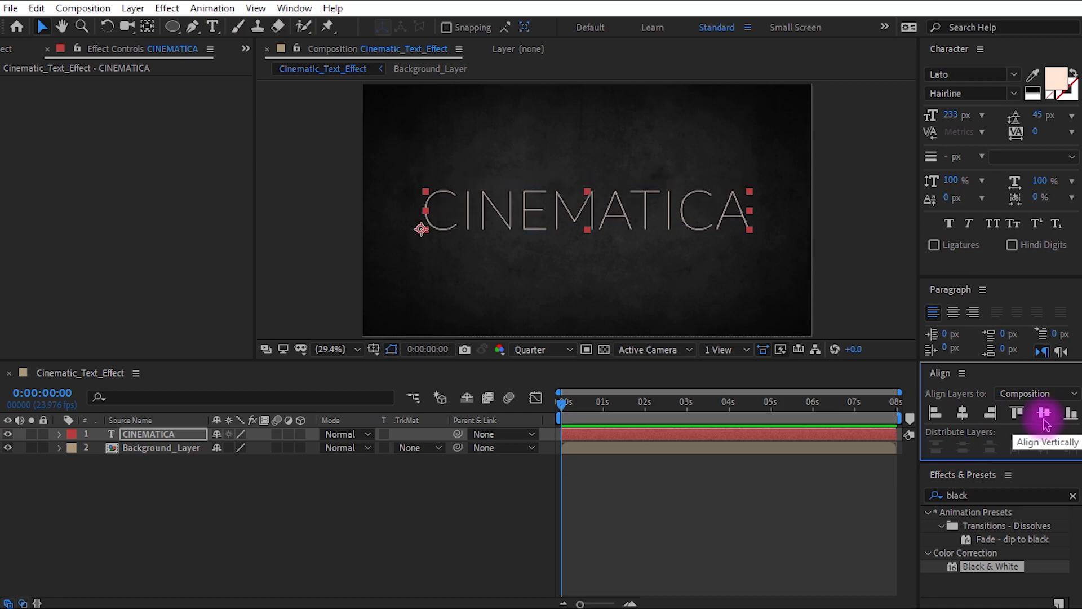
click(843, 314)
click(168, 435)
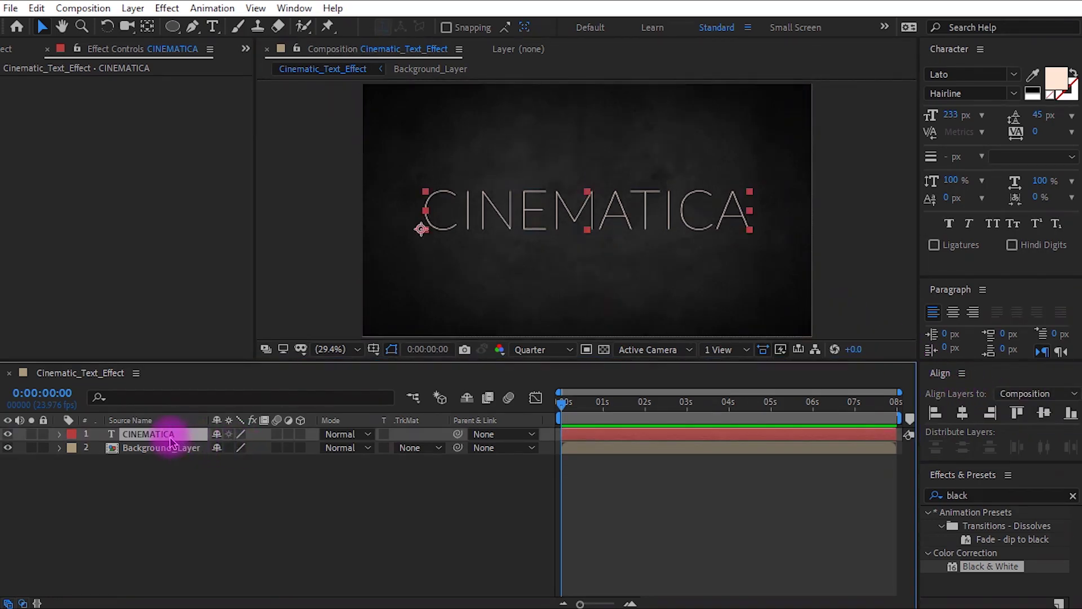
key(s)
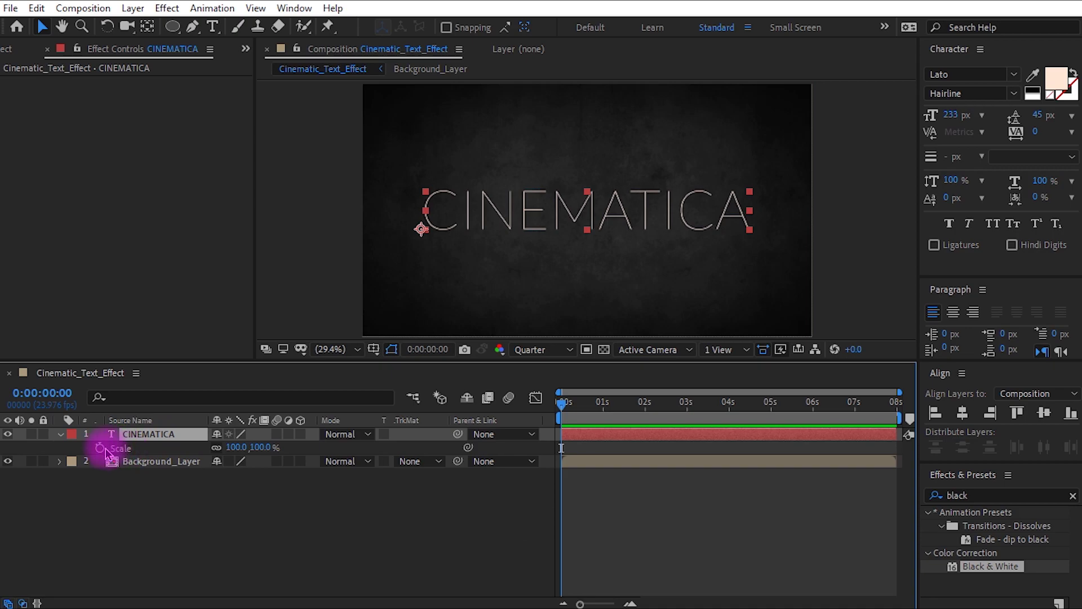
text(180)
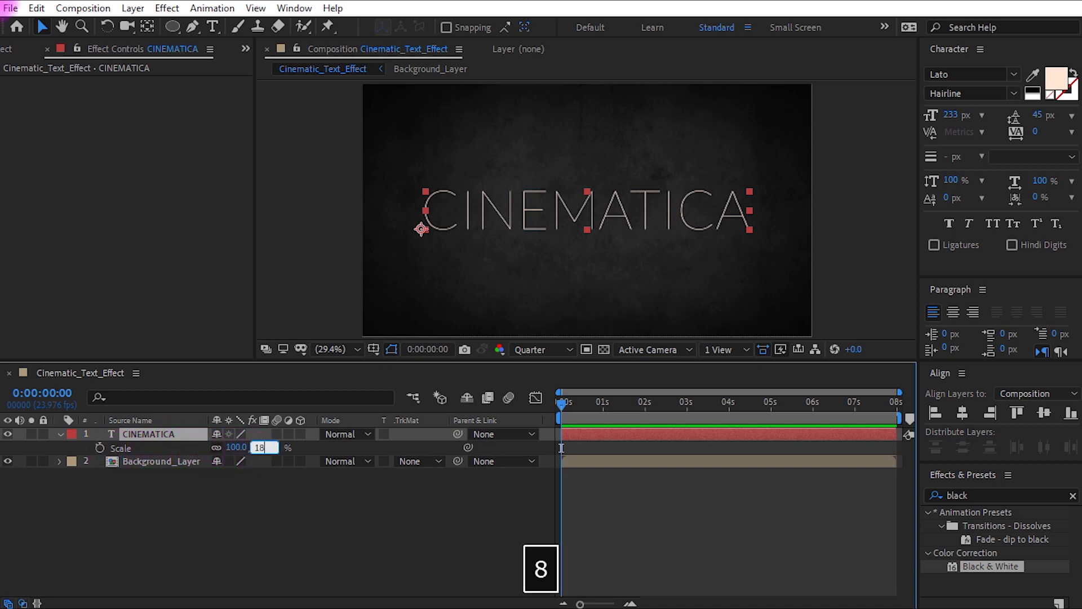
key(Return)
click(258, 450)
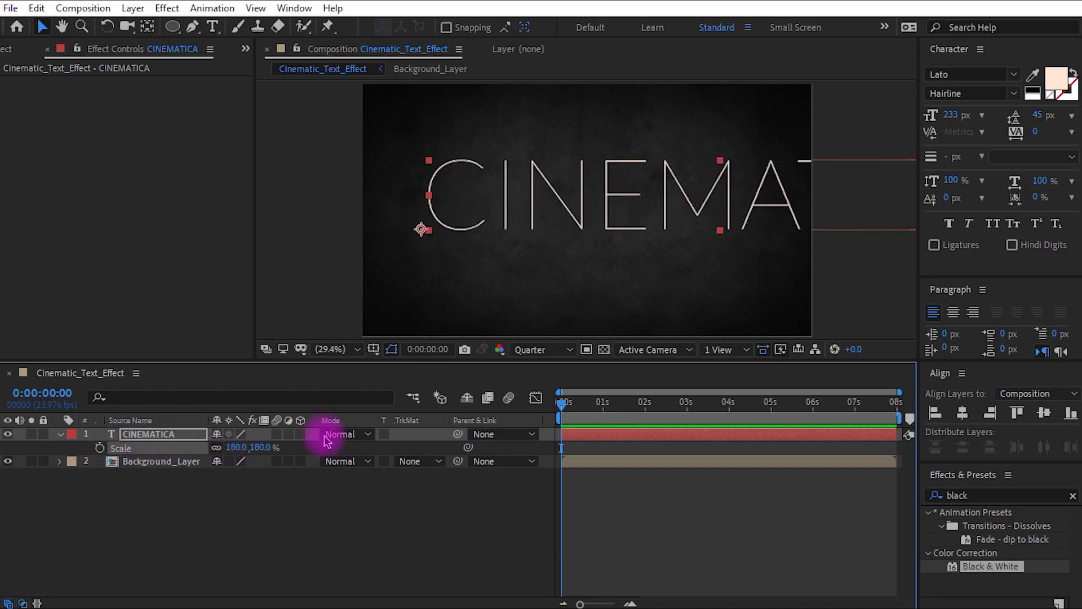
Step: Align the title to the composition's horizontal and vertical centre
click(962, 416)
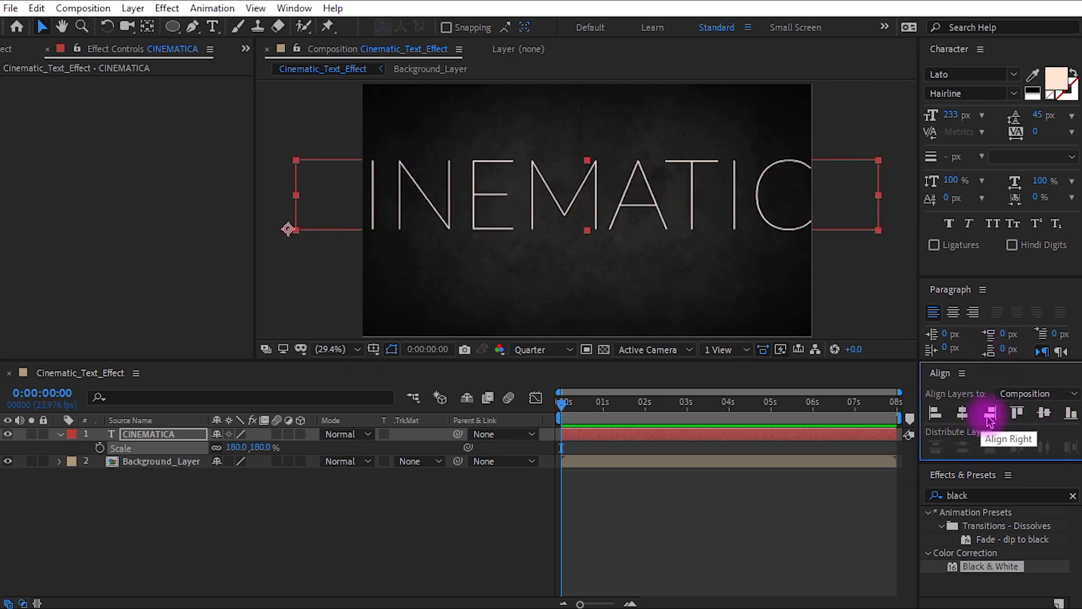
click(1044, 414)
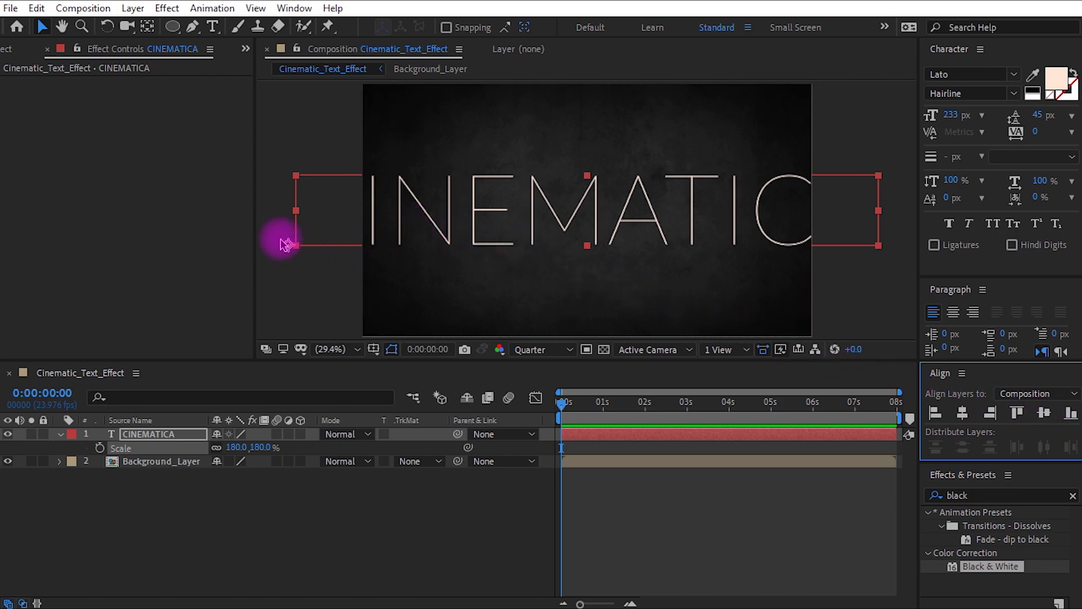
key(y)
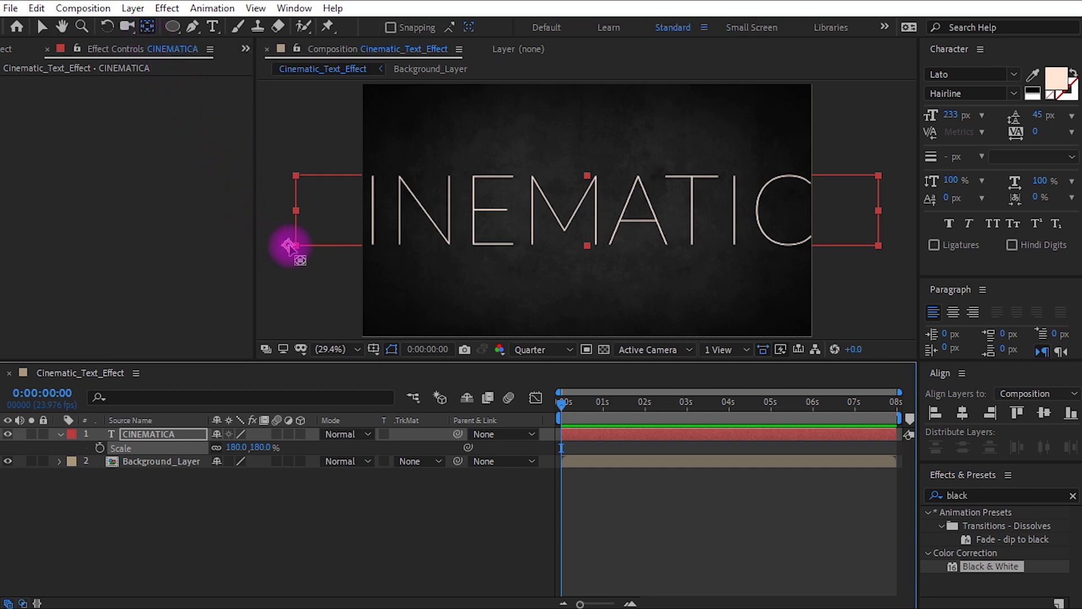
Step: Move the CINEMATICA anchor point to the centre of the text
drag(289, 246, 587, 210)
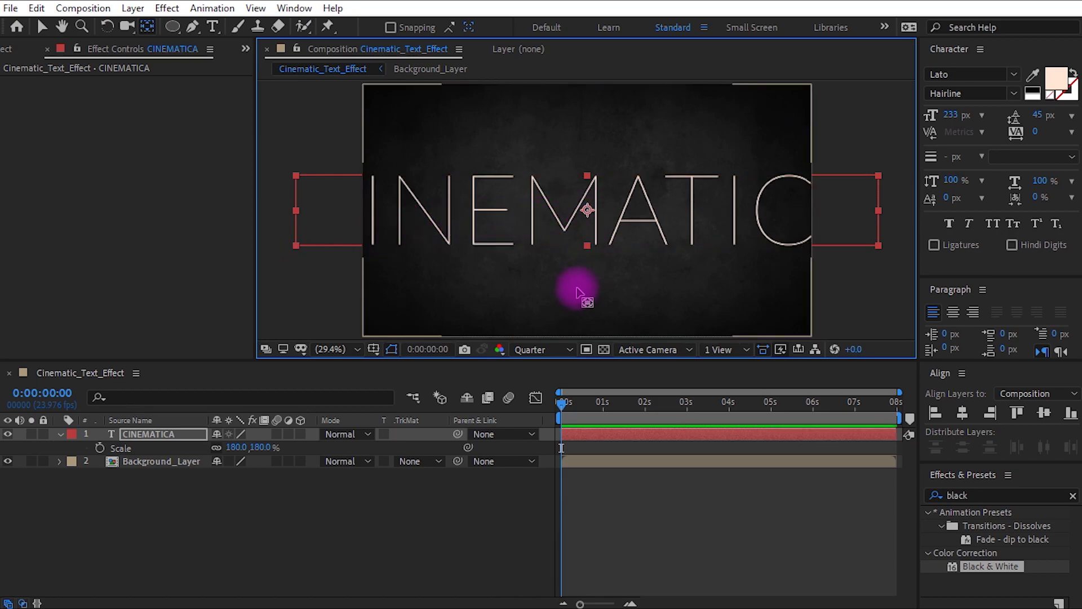
click(42, 27)
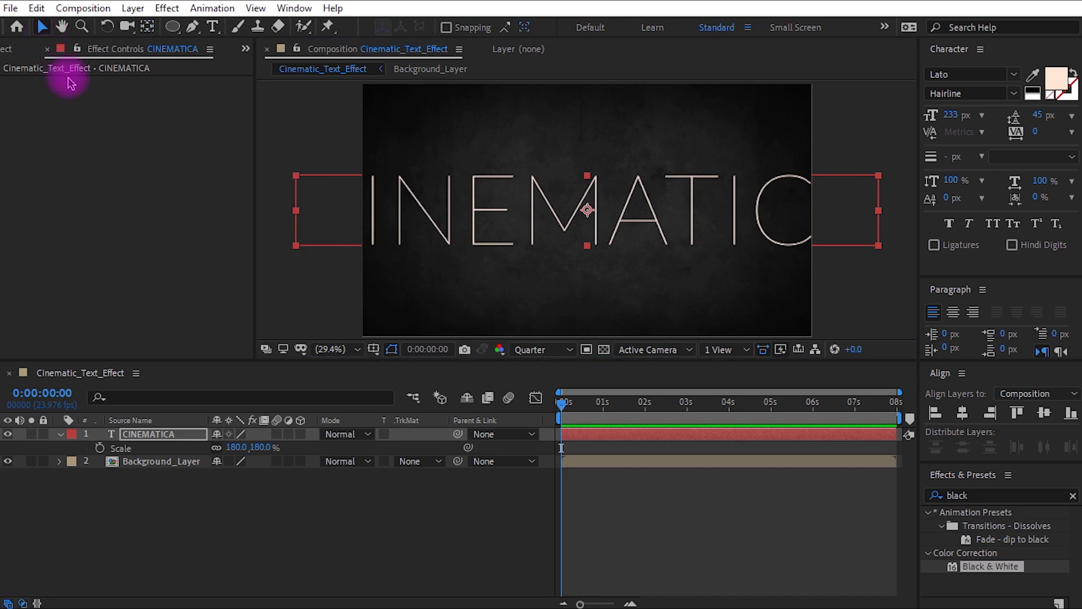
click(170, 437)
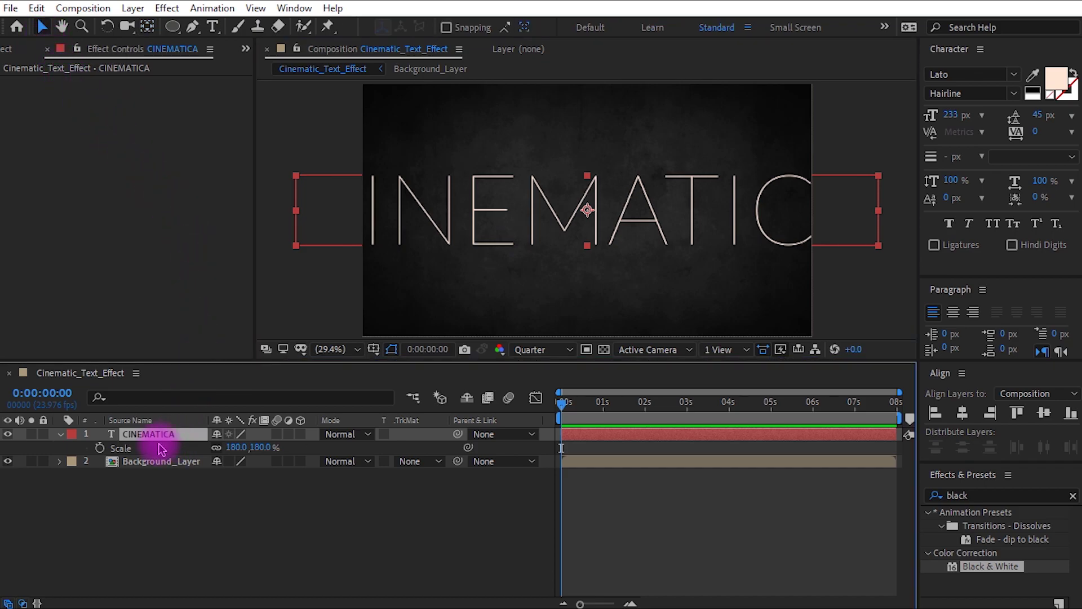
Step: Keyframe the title's Scale at 180% at 0 s and 80% at 4 s
click(100, 448)
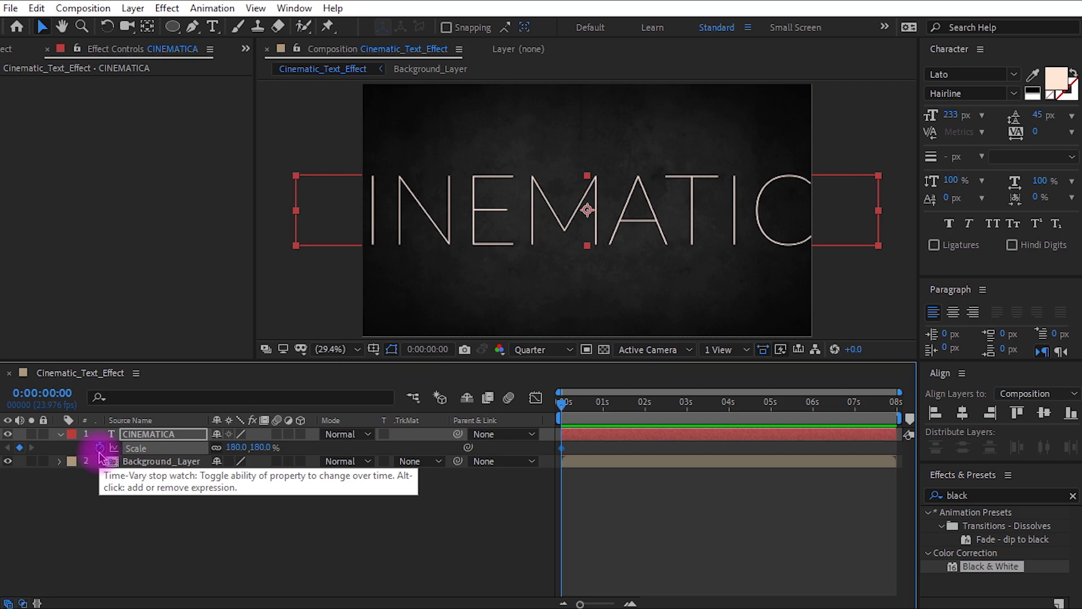
drag(561, 404, 583, 405)
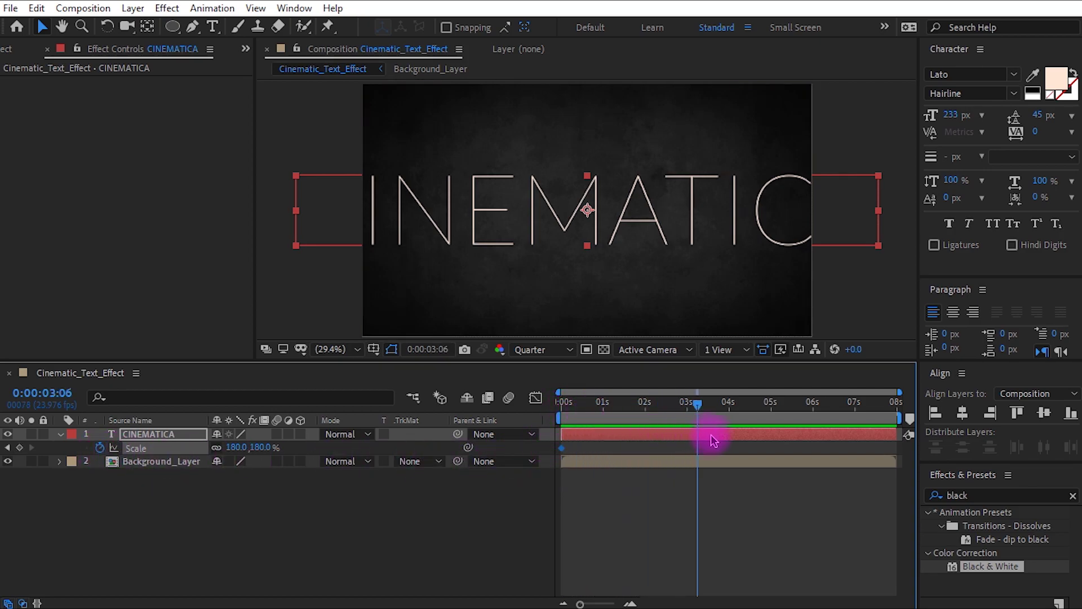
key(ctrl+Left)
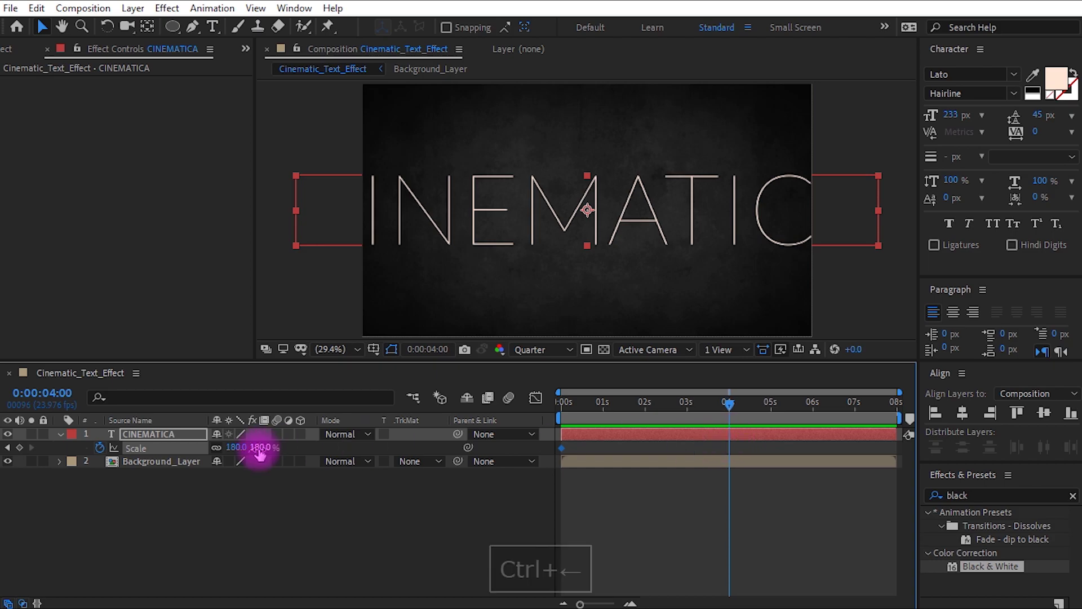
click(259, 448)
text(100)
key(Return)
click(261, 448)
text(80)
key(Return)
key(space)
Step: Apply Easy Ease to both Scale keyframes, check the speed graph, and preview
drag(750, 507, 550, 435)
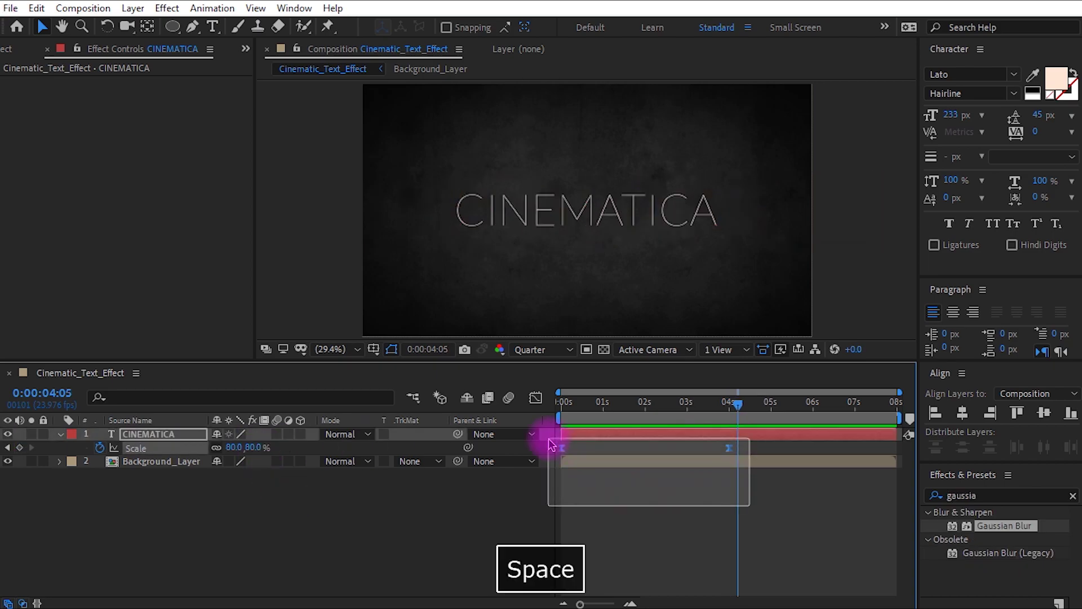
key(F9)
click(535, 399)
drag(820, 516, 532, 406)
click(536, 398)
key(0)
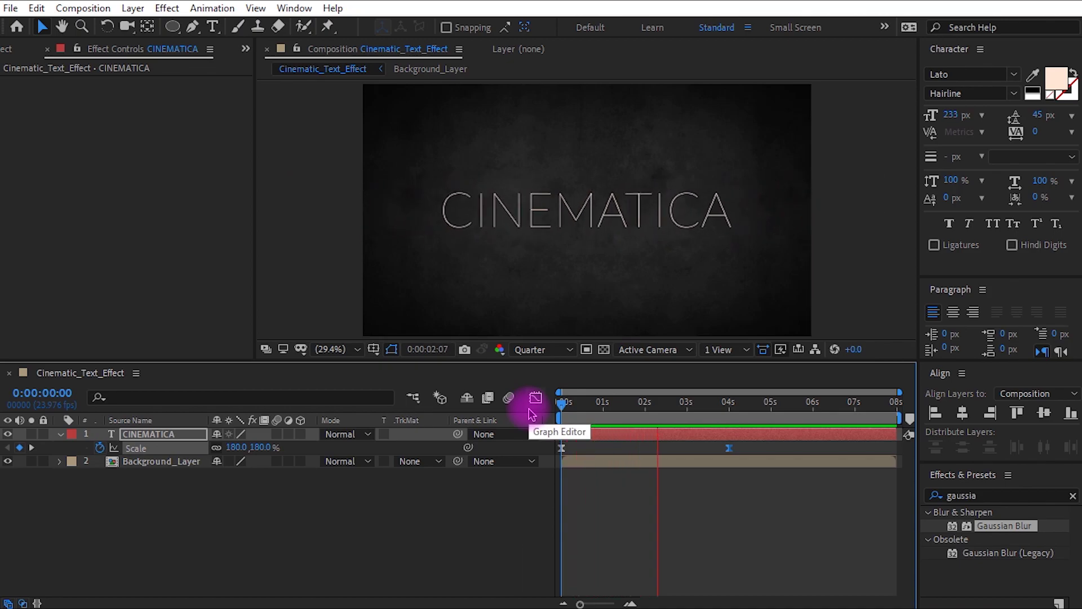
Step: Keyframe CINEMATICA's Opacity from 0% at 0 s to 100% at frame 5
key(space)
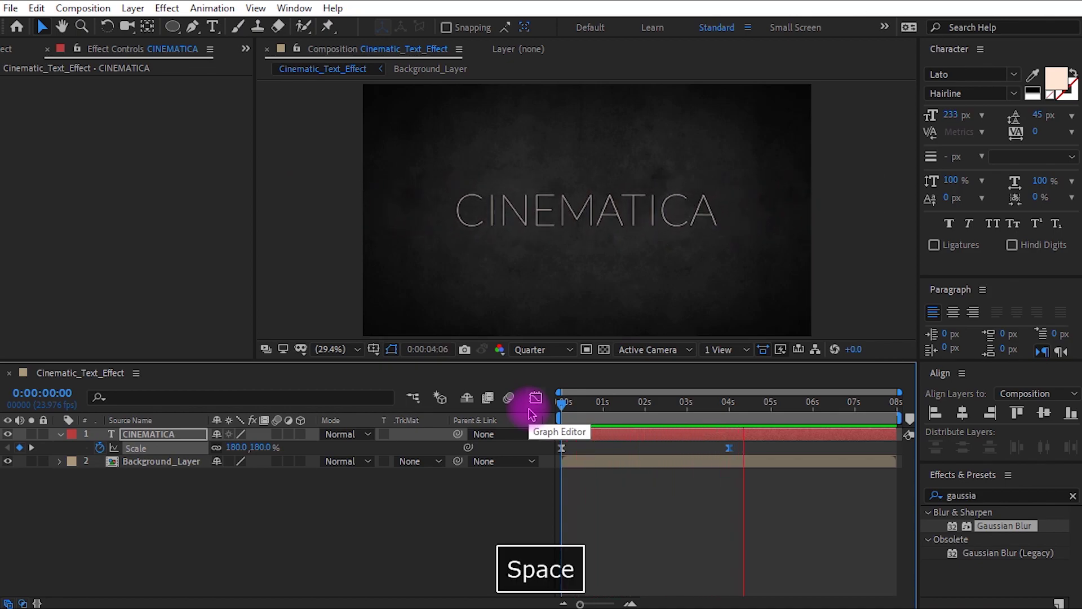
click(616, 526)
click(155, 439)
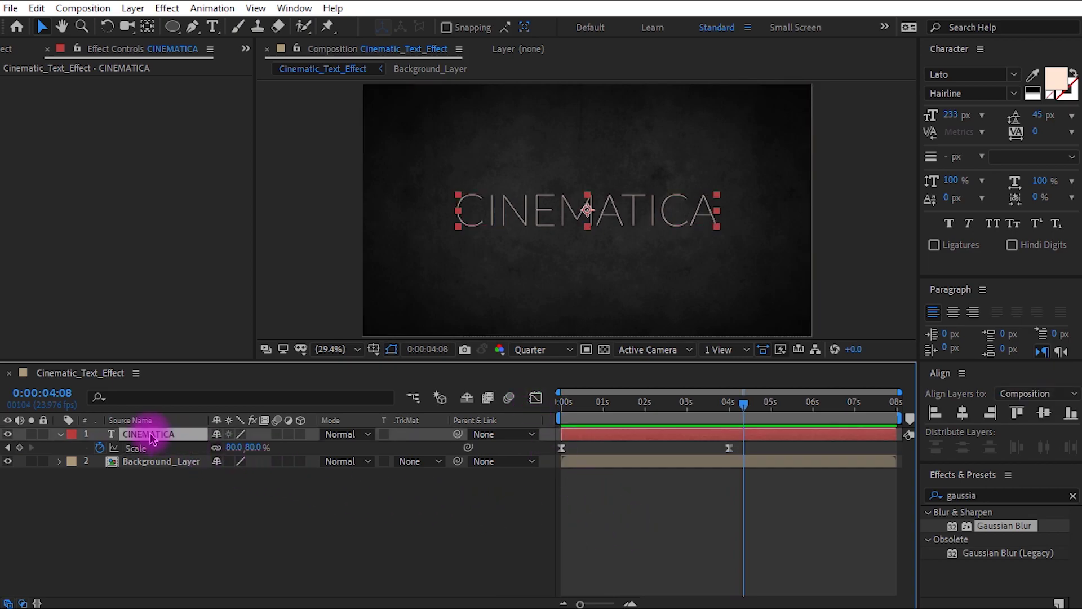
key(t)
click(100, 448)
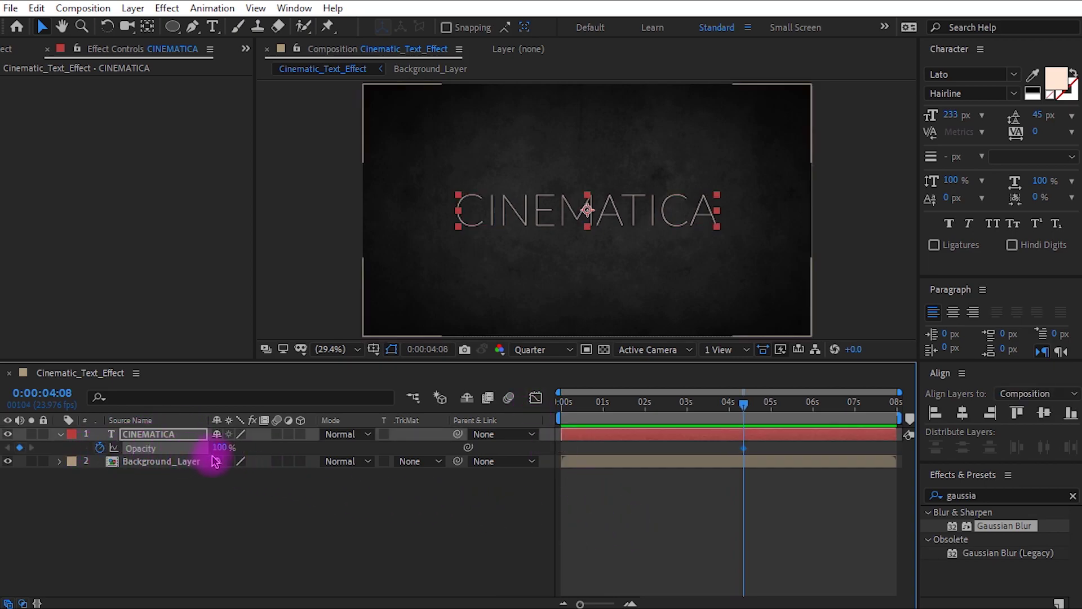
key(ctrl+z)
drag(571, 410, 471, 394)
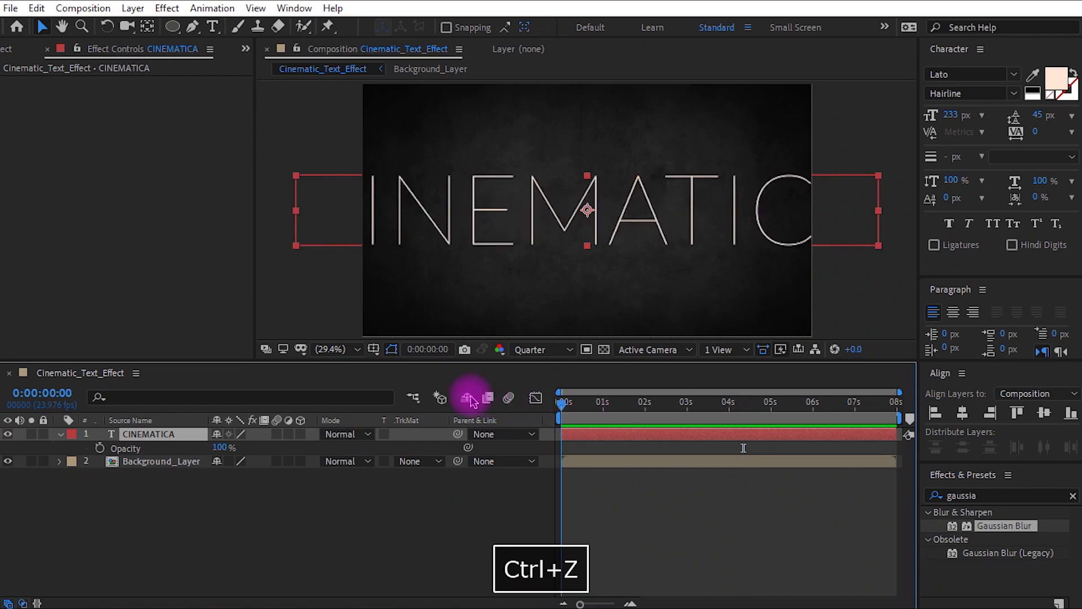
click(100, 448)
drag(220, 447, 79, 442)
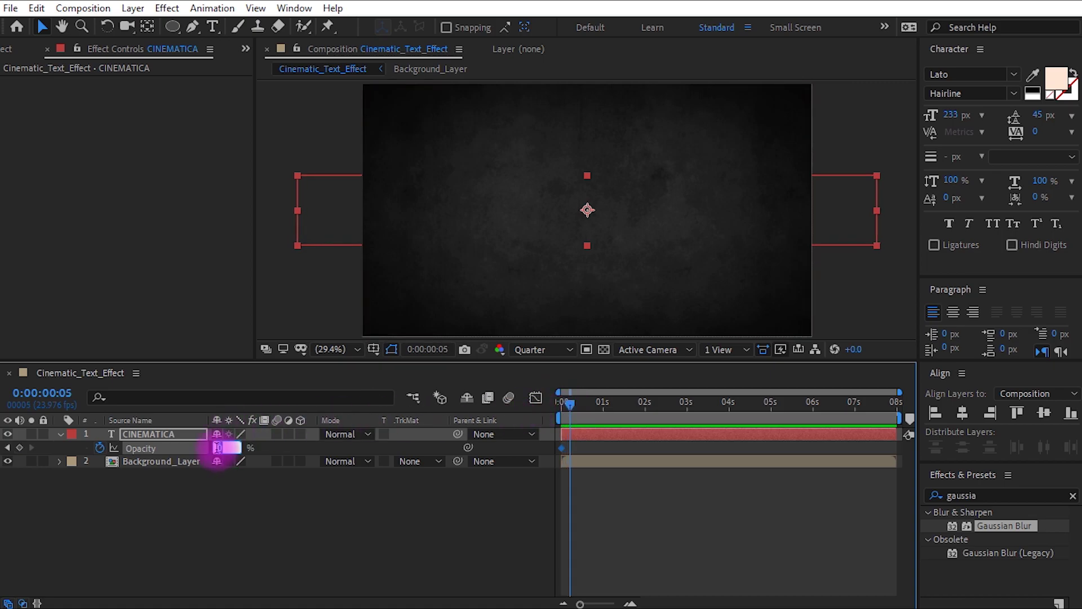
text(100)
click(290, 528)
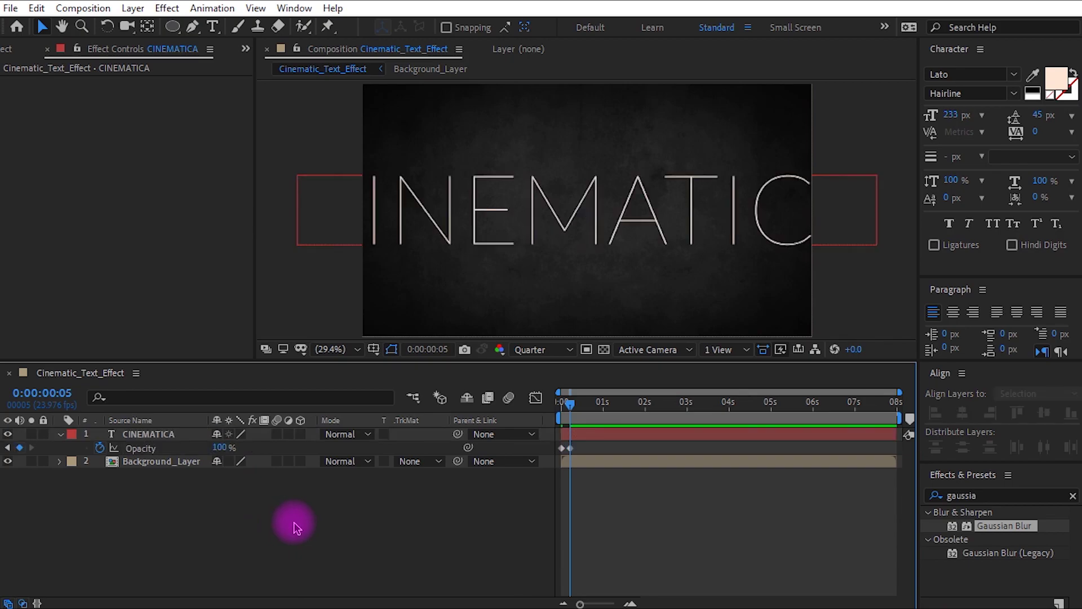
Step: Apply Gaussian Blur to CINEMATICA with Blurriness 50 keyframed at the first frame
drag(1009, 531, 121, 439)
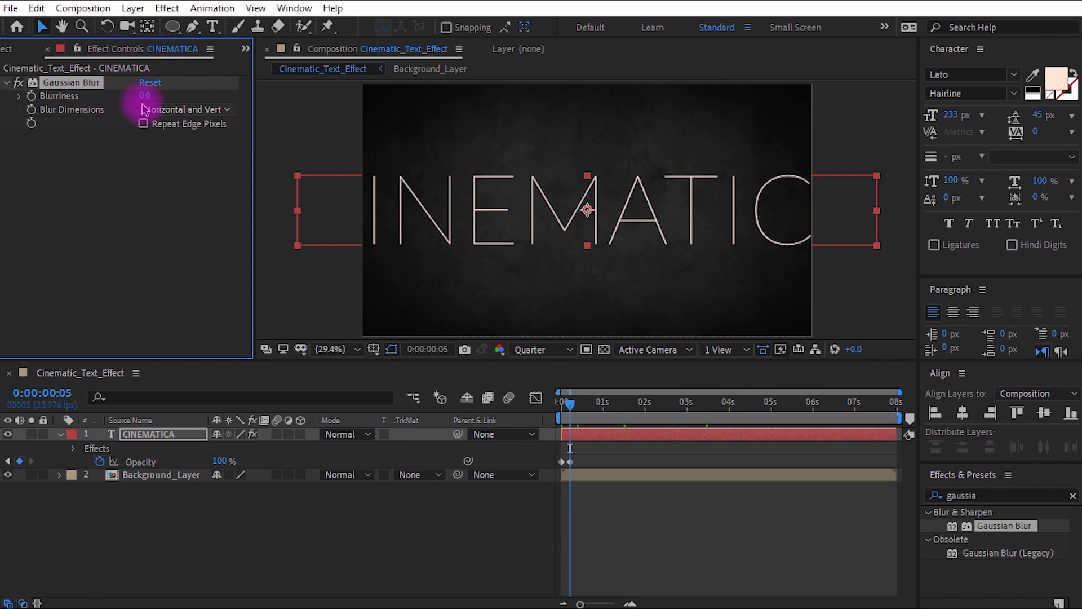
text(50)
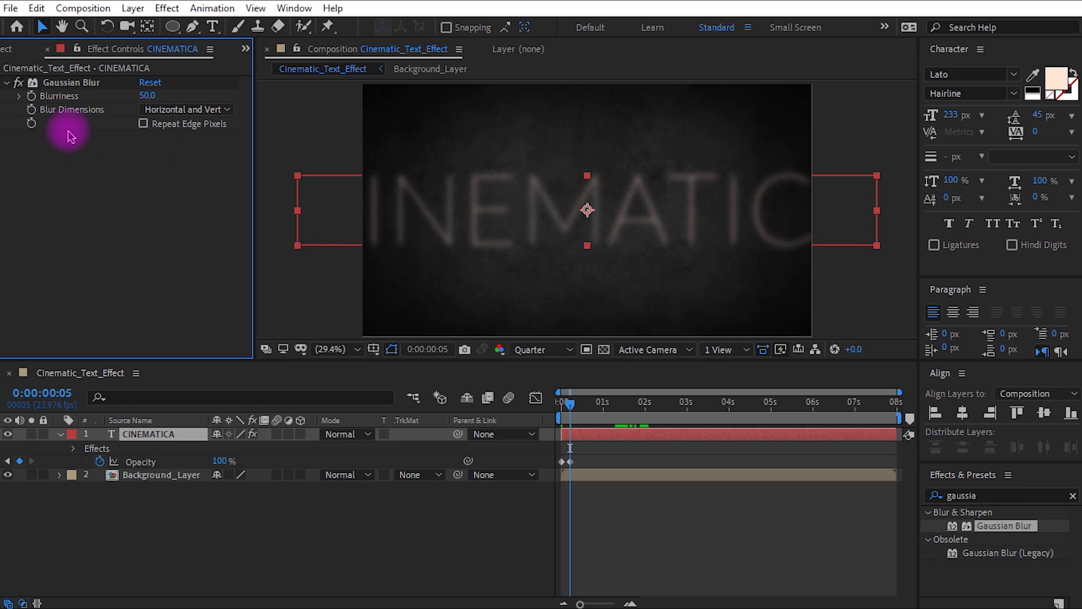
drag(571, 408, 527, 399)
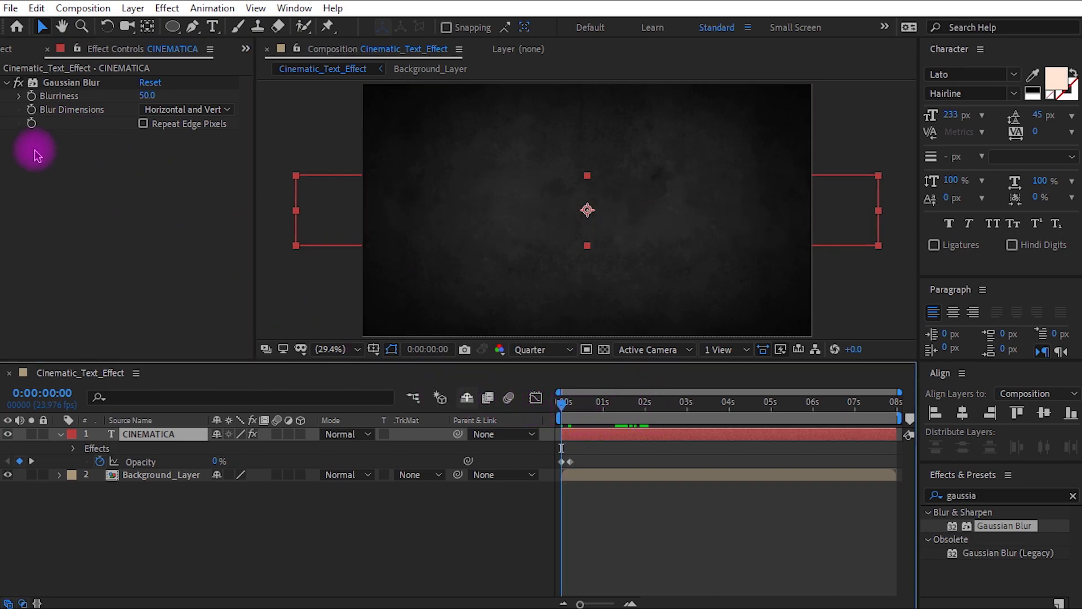
click(29, 101)
click(551, 387)
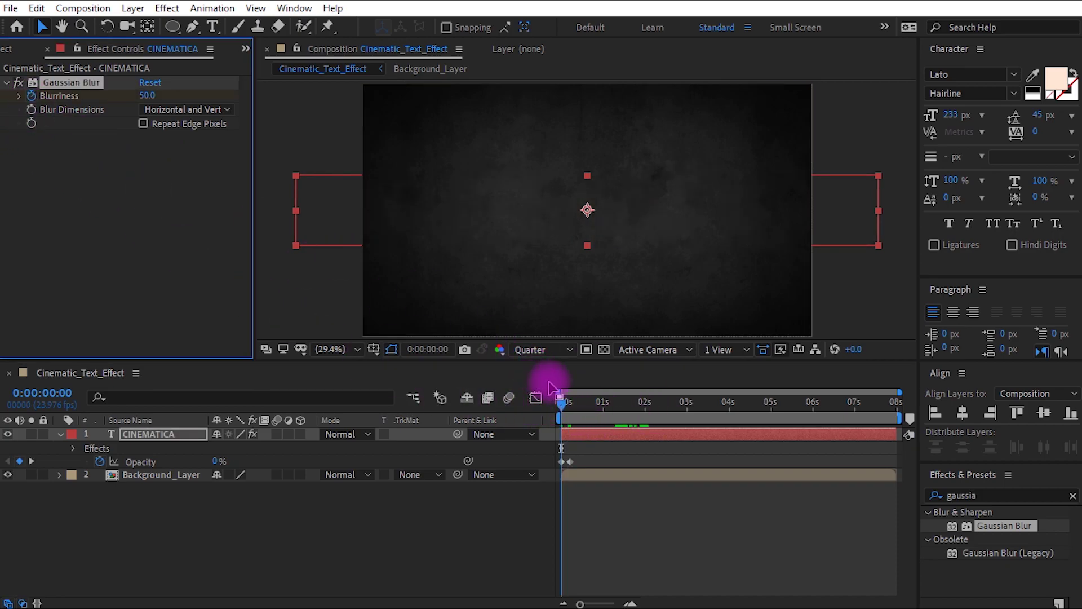
Step: Set Blurriness to 0 at 0:00:01:12 so the title sharpens
click(623, 411)
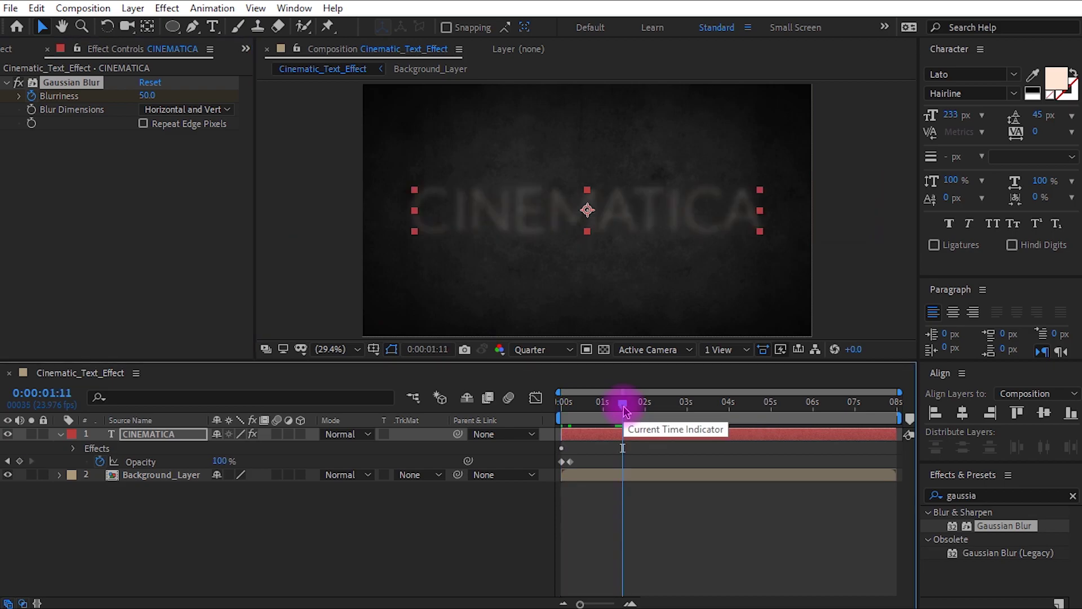
key(ctrl+Right)
mouse_move(147, 96)
mouse_down()
mouse_move(76, 102)
mouse_move(145, 101)
mouse_up()
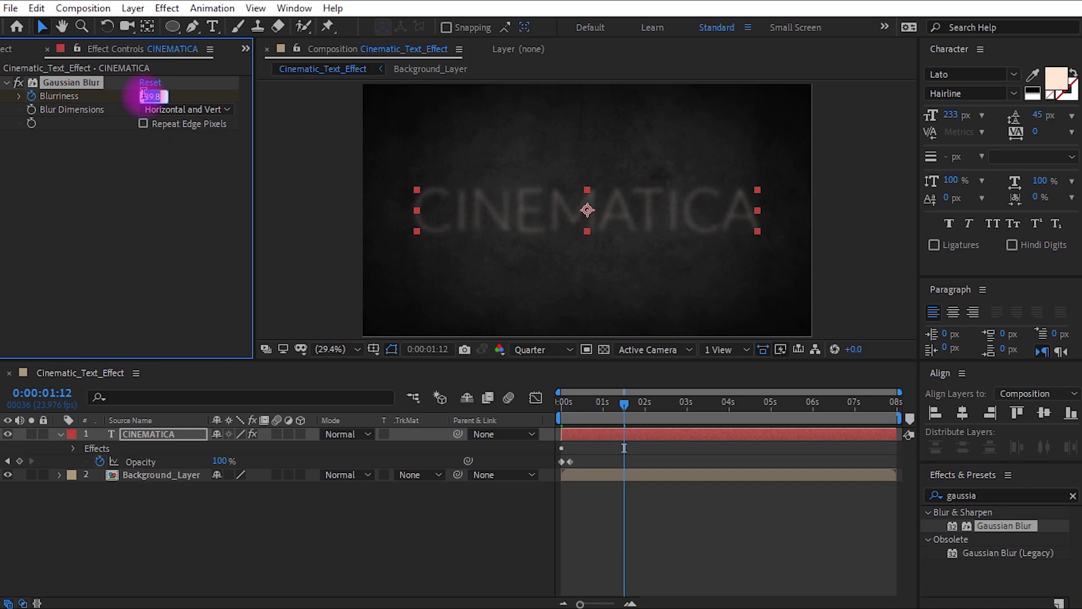
text(0)
key(Return)
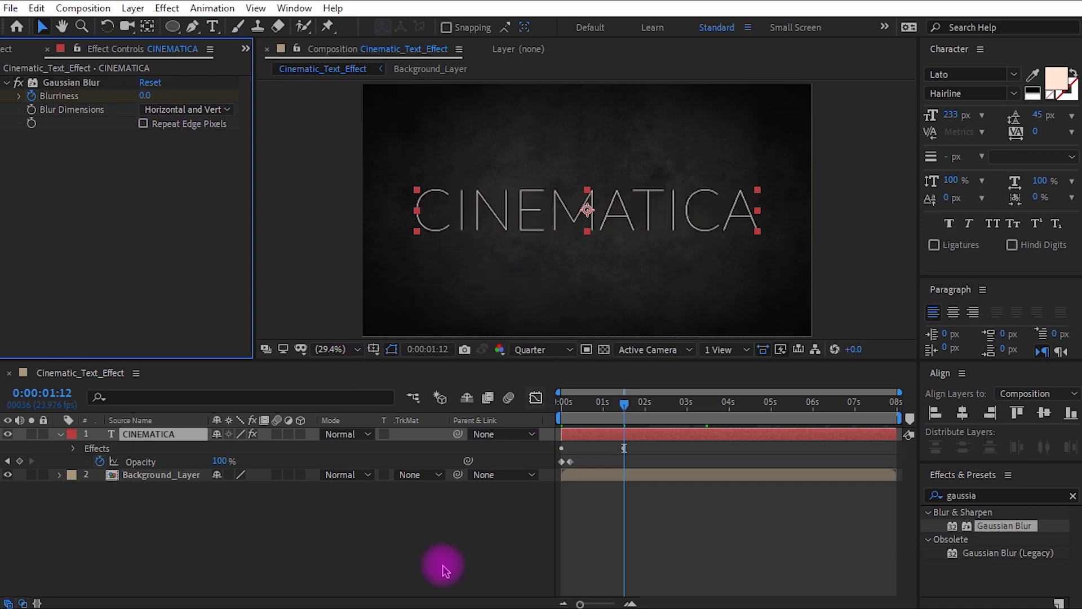
click(443, 568)
click(570, 434)
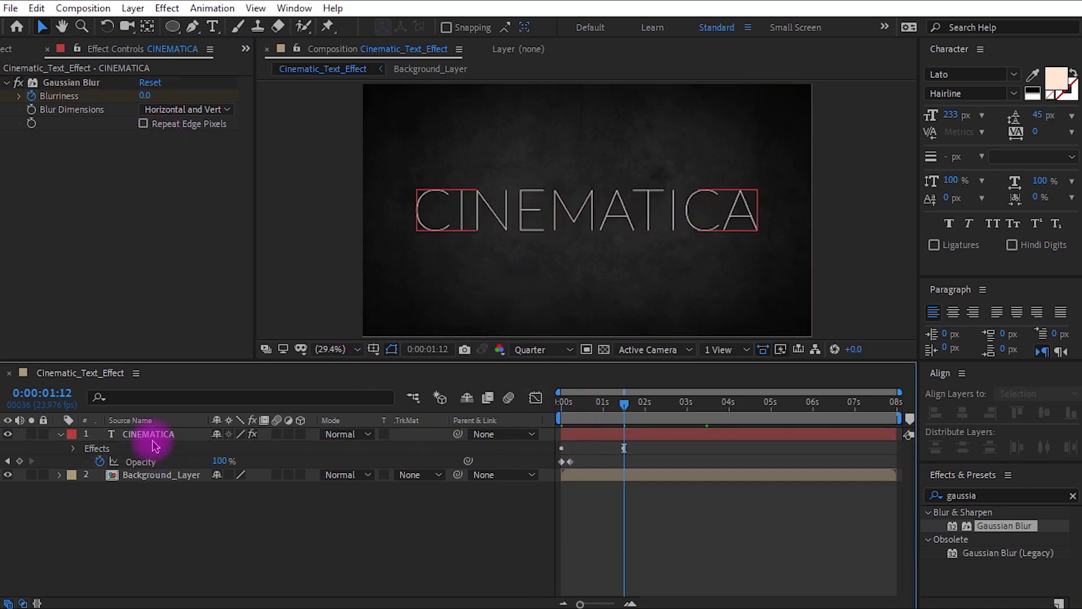
Step: Apply Easy Ease to the title's Blurriness and Scale keyframes
key(u)
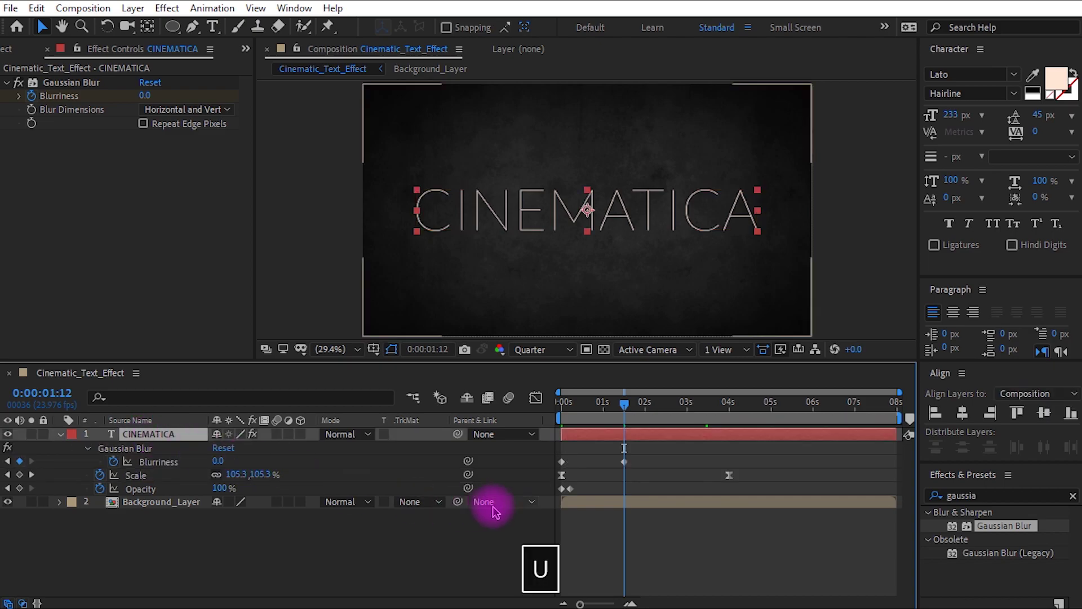
drag(657, 452, 541, 459)
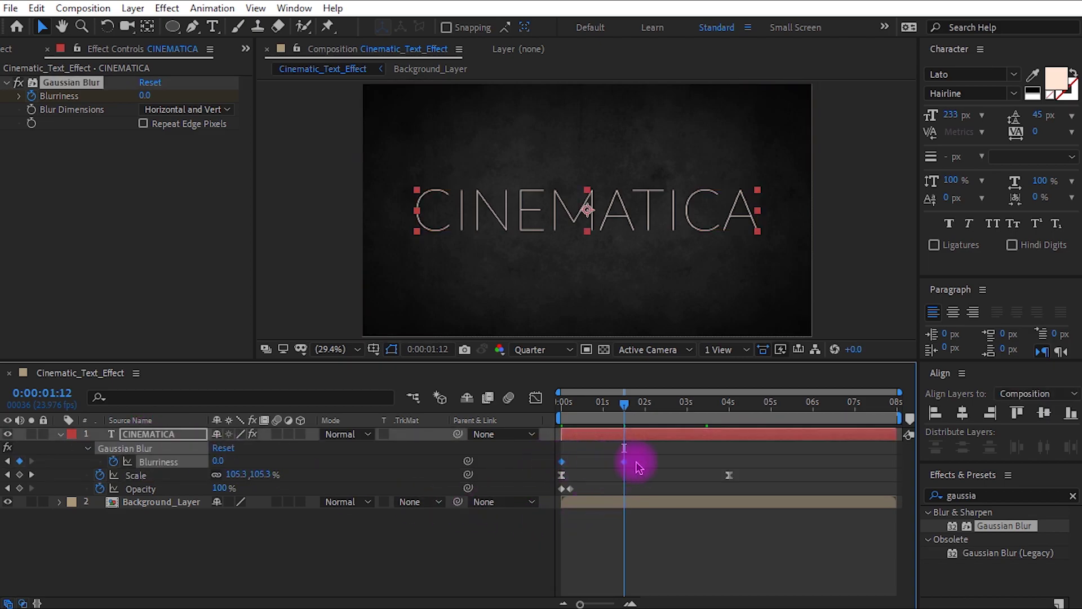
right_click(629, 465)
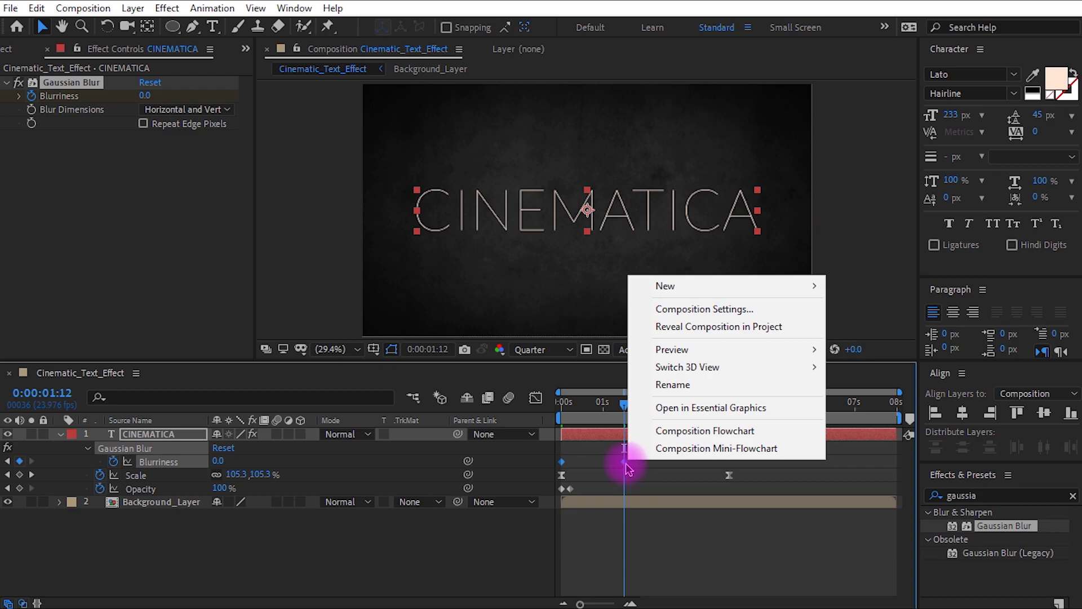
right_click(625, 462)
mouse_move(654, 450)
click(831, 345)
Step: Apply Easy Ease to the two Opacity keyframes and return to frame 0
drag(646, 571, 563, 490)
right_click(571, 490)
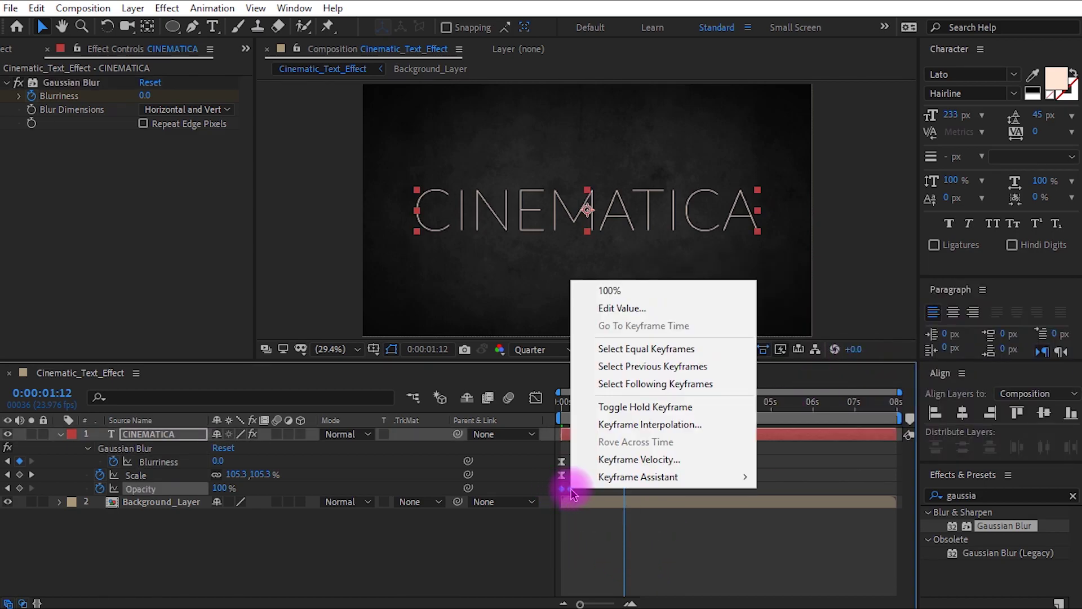
mouse_move(606, 477)
click(817, 368)
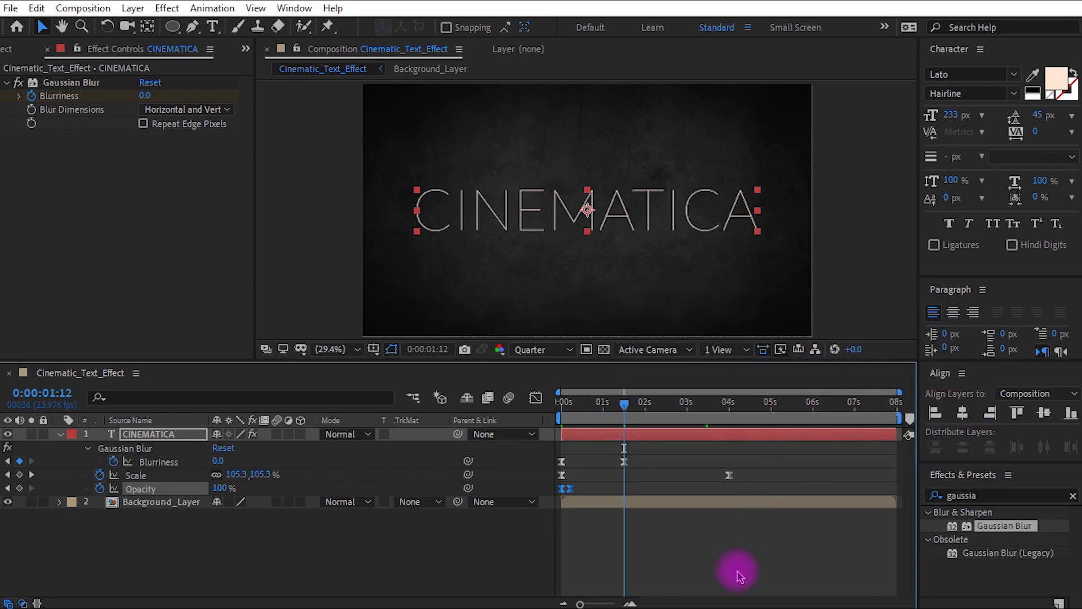
click(740, 575)
click(563, 401)
Step: Preview the title animation and add a CINEMATICA Blurriness keyframe of 0 at 6 seconds
key(space)
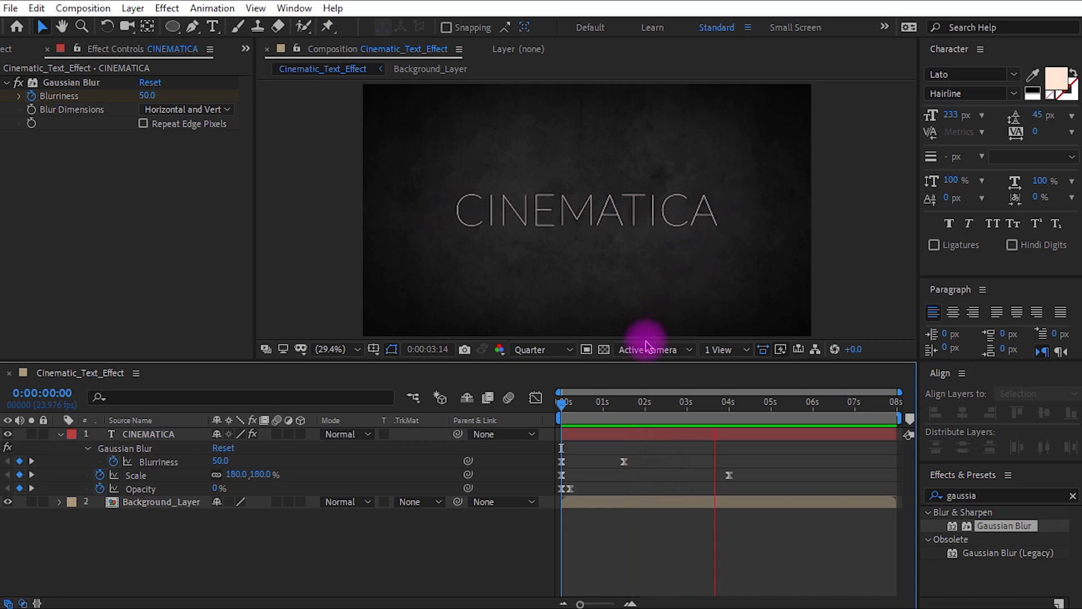
key(space)
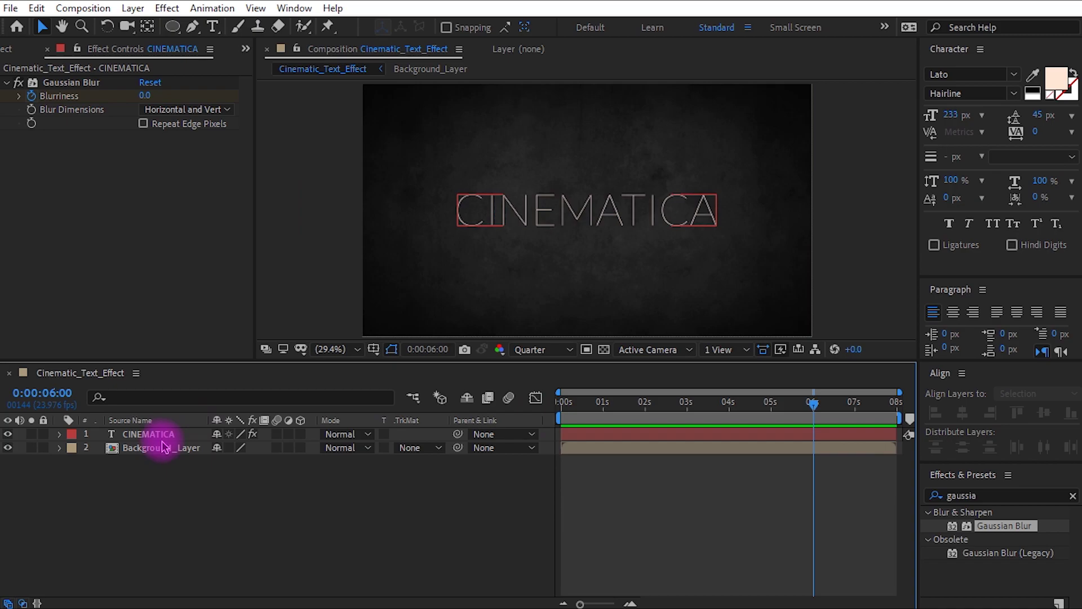
click(150, 433)
key(u)
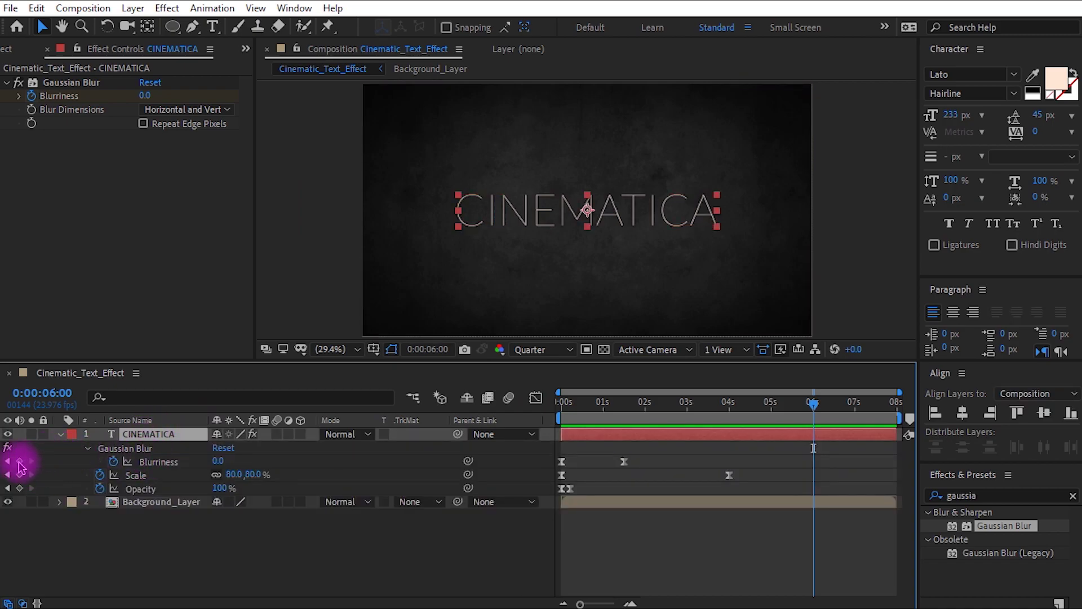
click(21, 461)
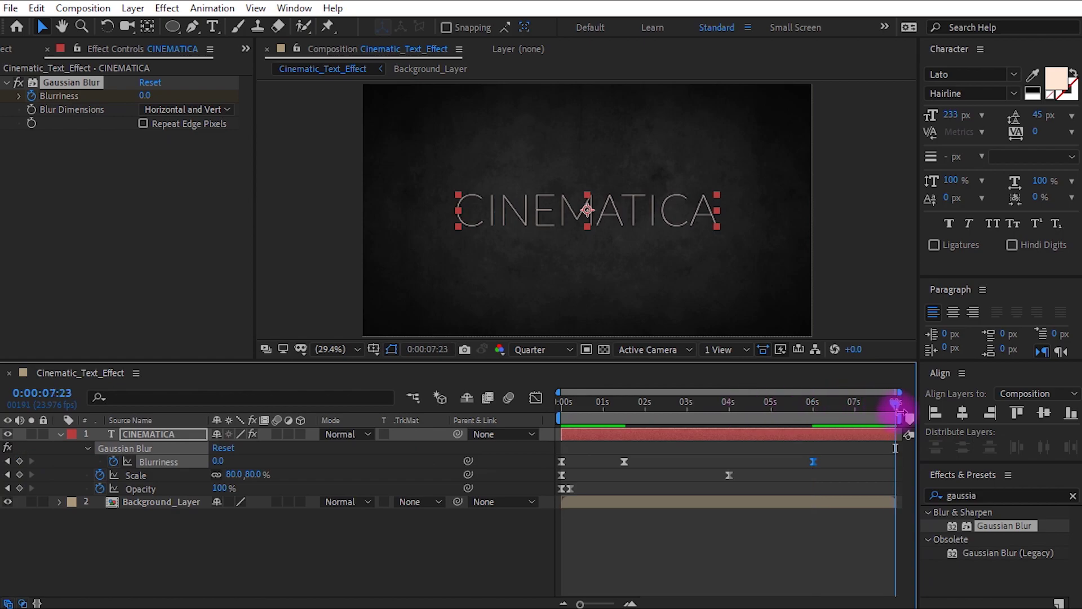
Step: Set CINEMATICA's Blurriness to 50 on the last frame (7:23) and scrub back to check the blur-out
key(ctrl+Right)
key(ctrl+Left)
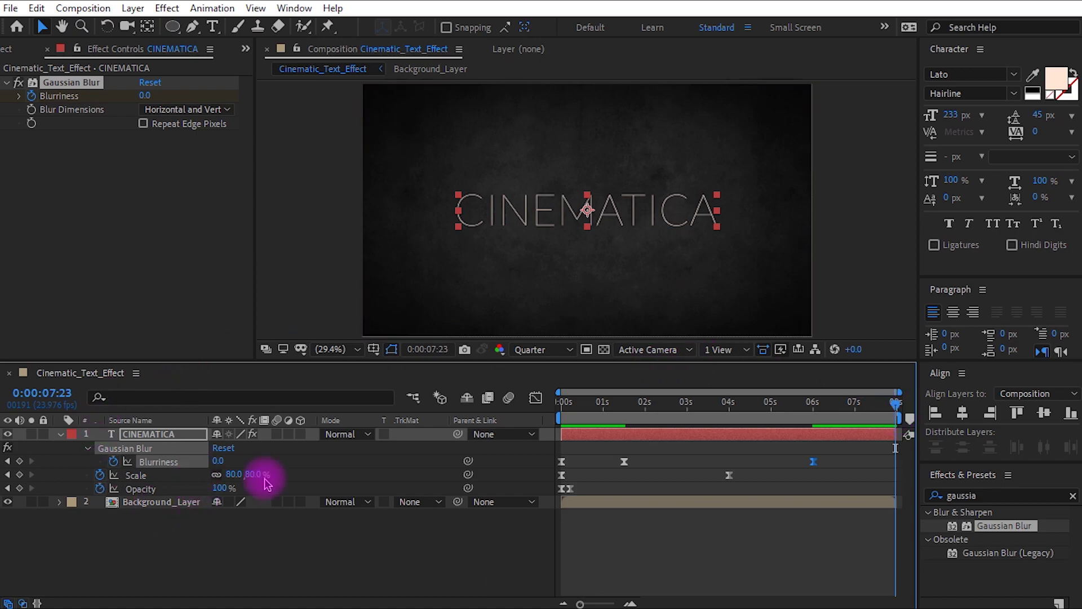
drag(219, 463, 242, 462)
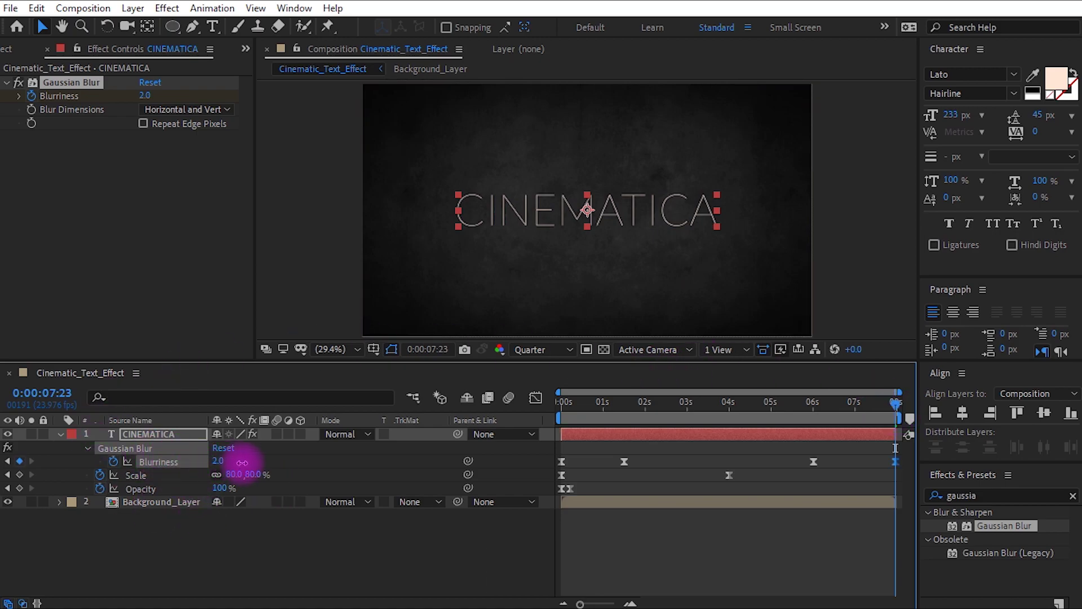
click(221, 463)
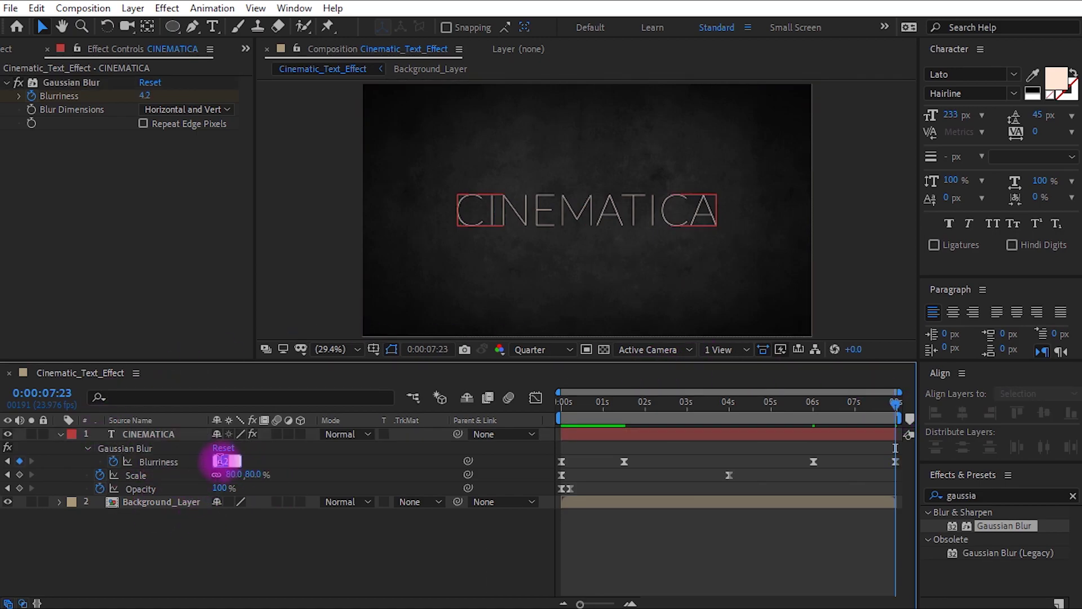
text(50)
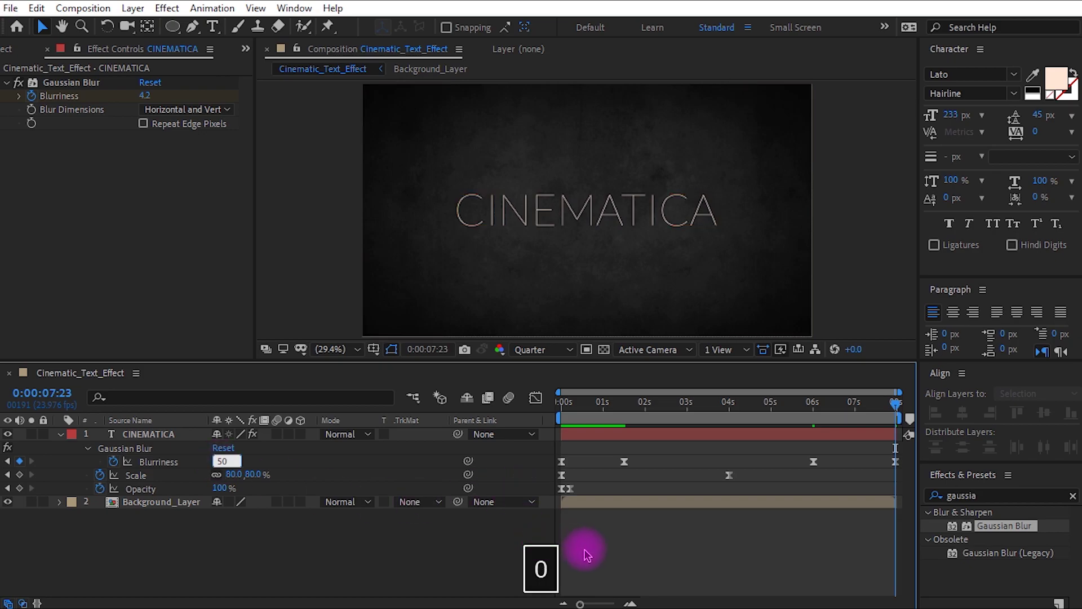
click(576, 556)
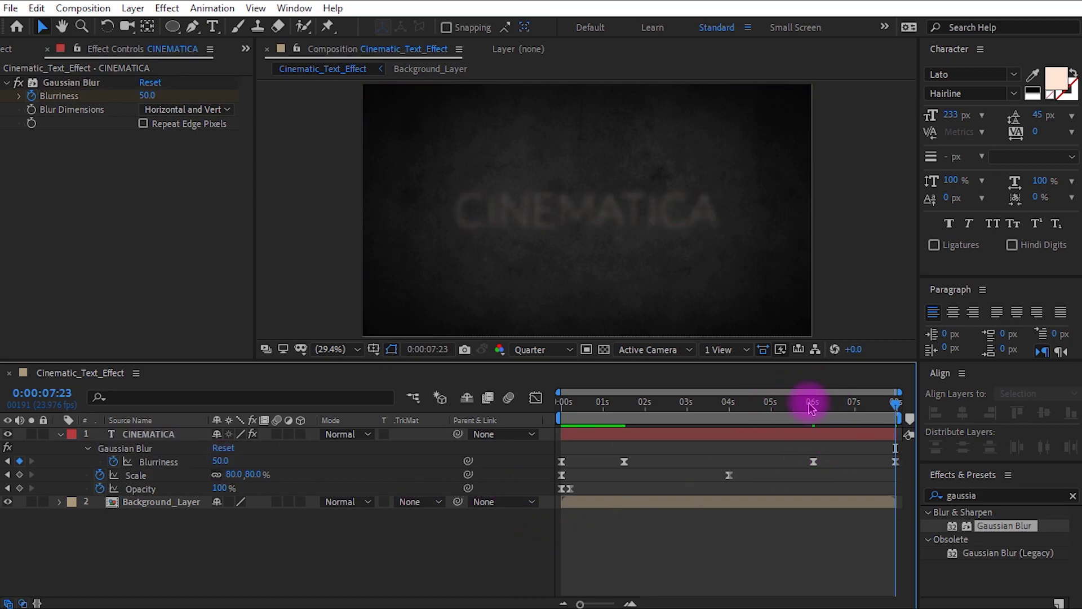
click(818, 417)
mouse_move(833, 418)
mouse_down()
mouse_move(852, 415)
mouse_move(720, 416)
mouse_move(840, 415)
mouse_move(814, 426)
mouse_up()
click(162, 435)
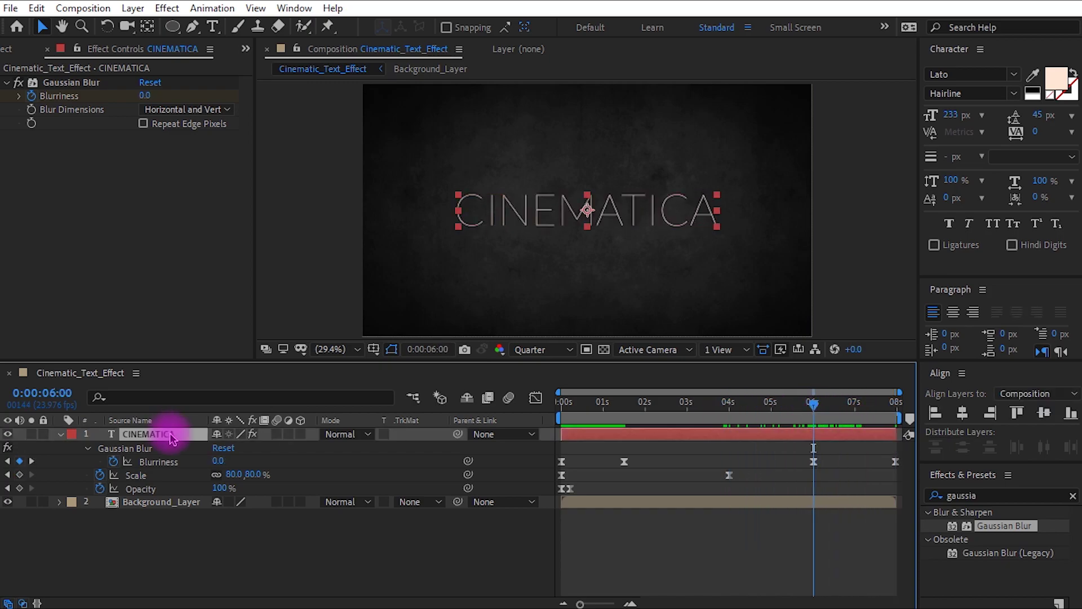
Step: Keyframe CINEMATICA's Opacity at 100% at 6 seconds, fading to 0% at 7:23
key(t)
key(t)
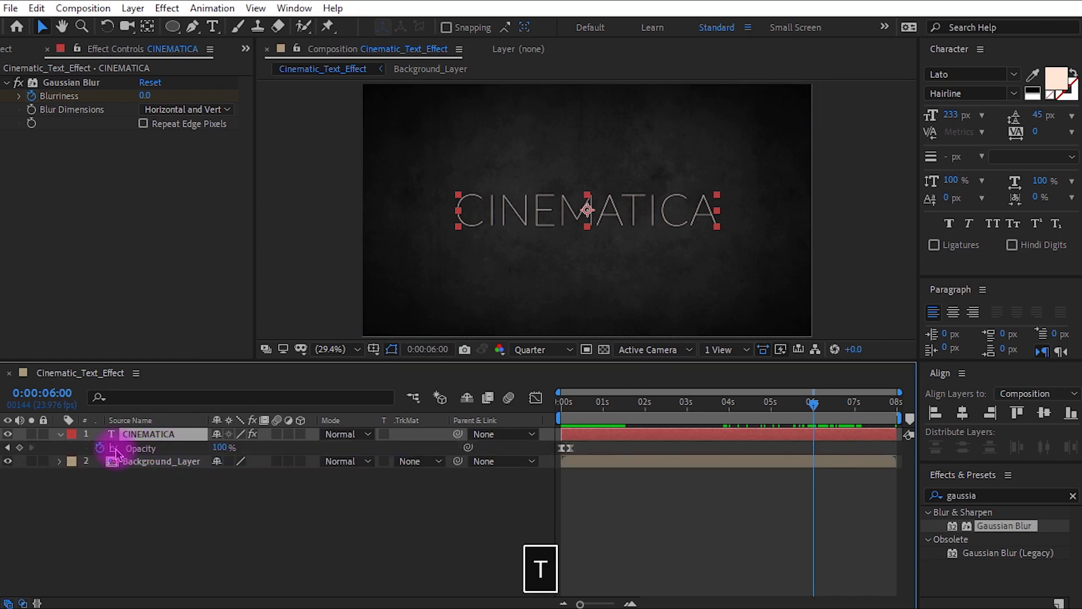
click(19, 447)
click(891, 406)
key(ctrl+Right)
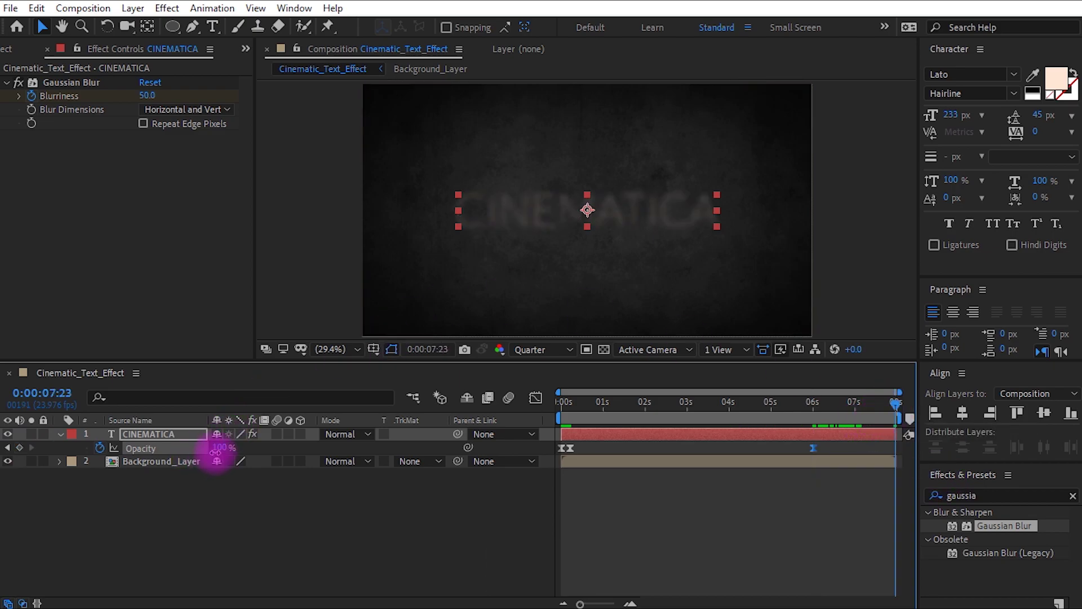
click(273, 500)
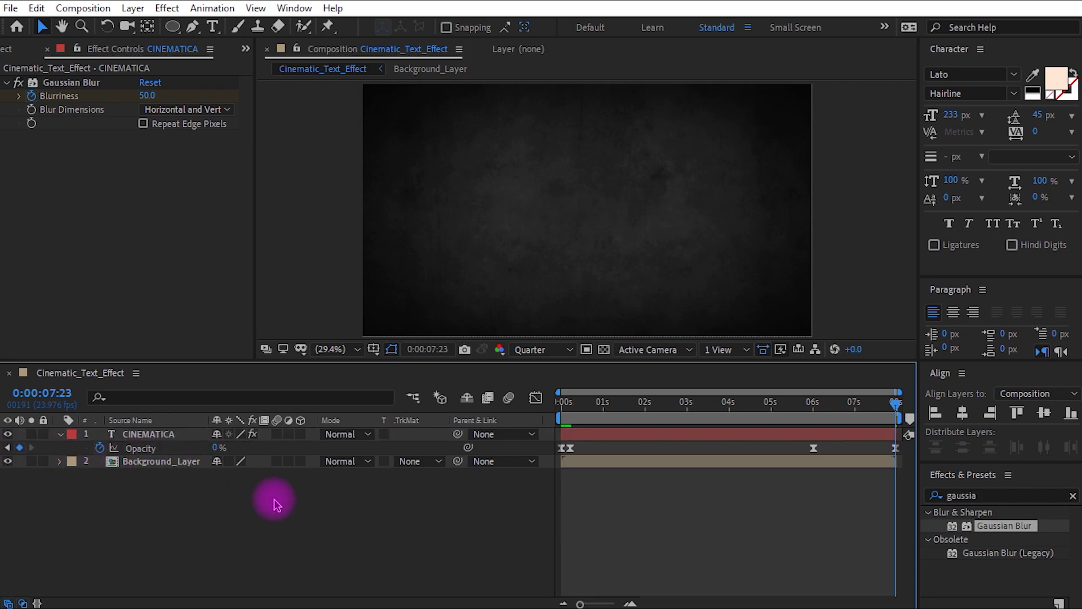
Step: Preview the title fade-out from about 5 seconds
drag(751, 403, 784, 408)
key(space)
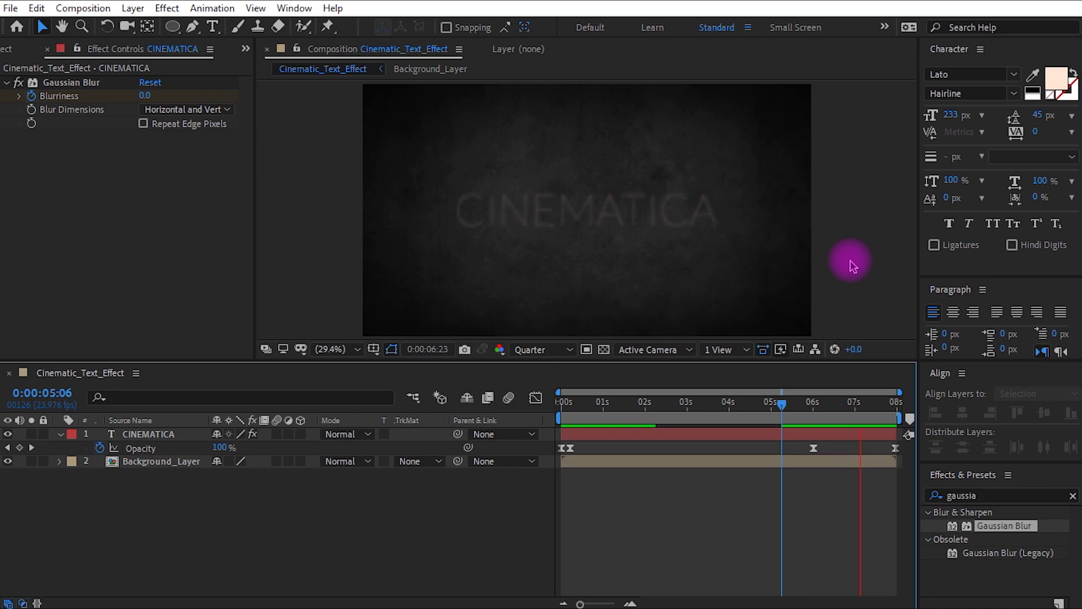
key(space)
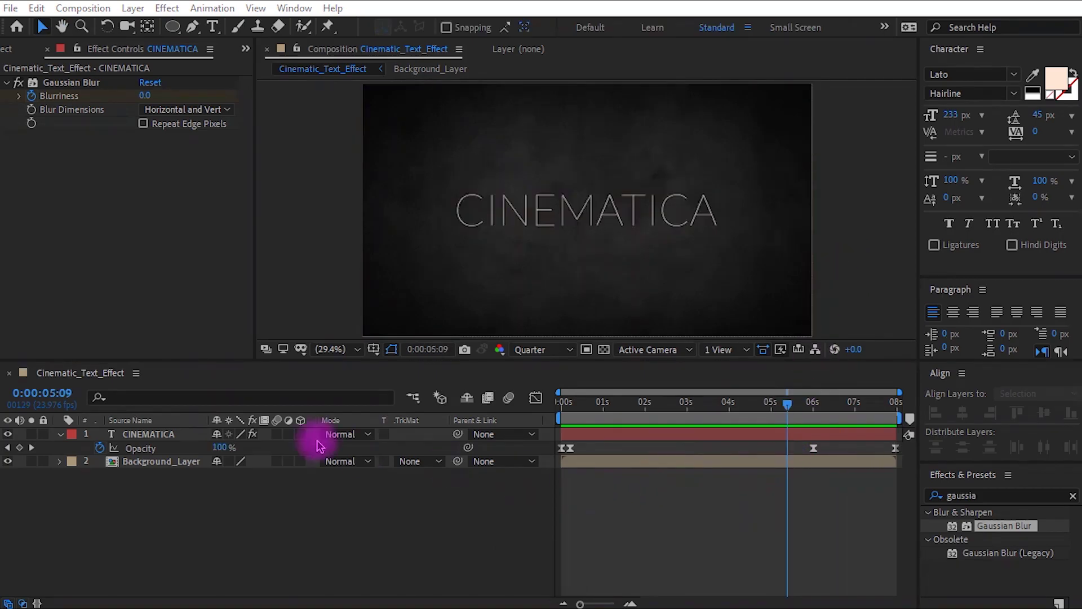
drag(254, 539, 145, 439)
Step: Add a one-node camera layer named Camera to the composition
key(u)
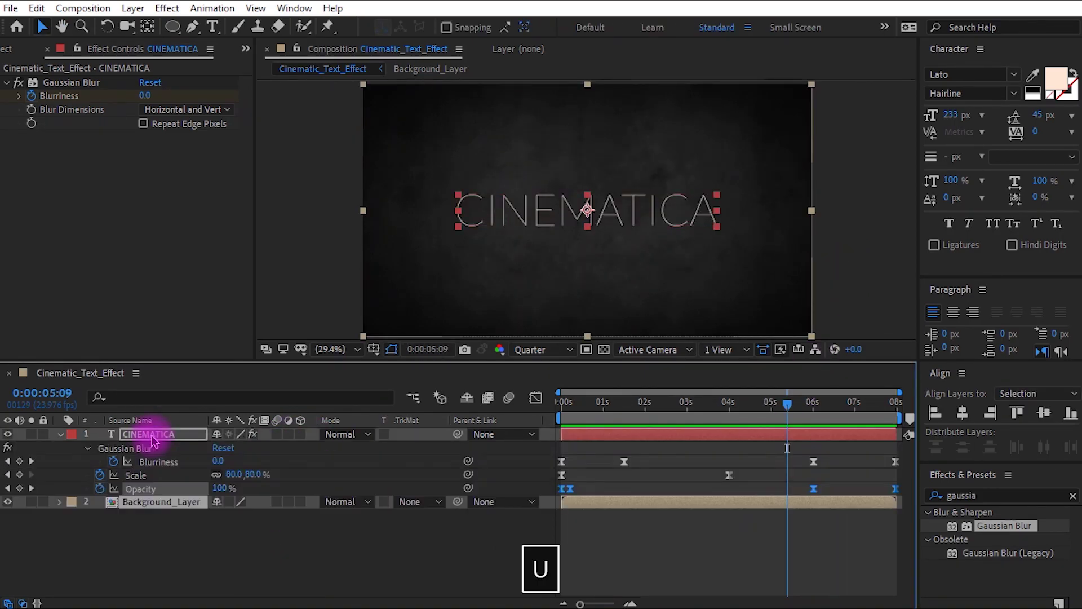
key(u)
click(242, 471)
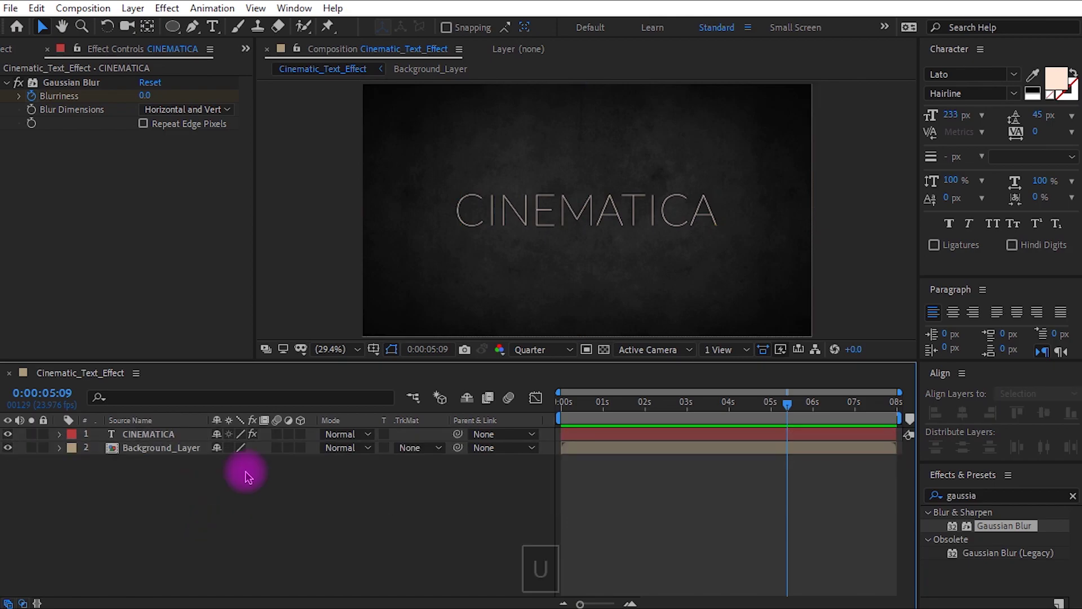
right_click(244, 472)
mouse_move(412, 294)
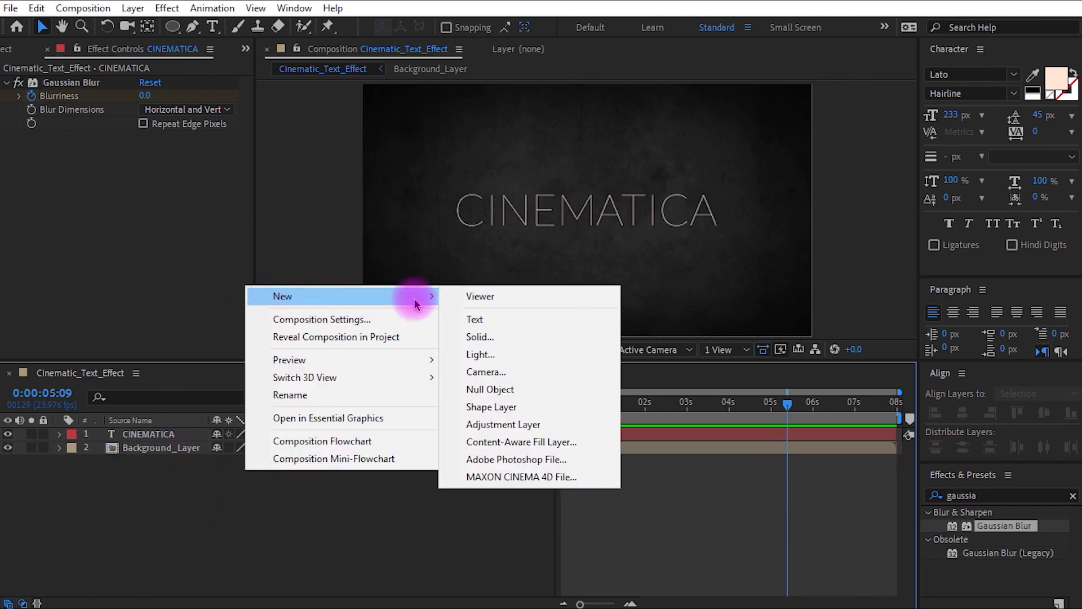
click(479, 376)
click(436, 158)
click(417, 173)
click(624, 157)
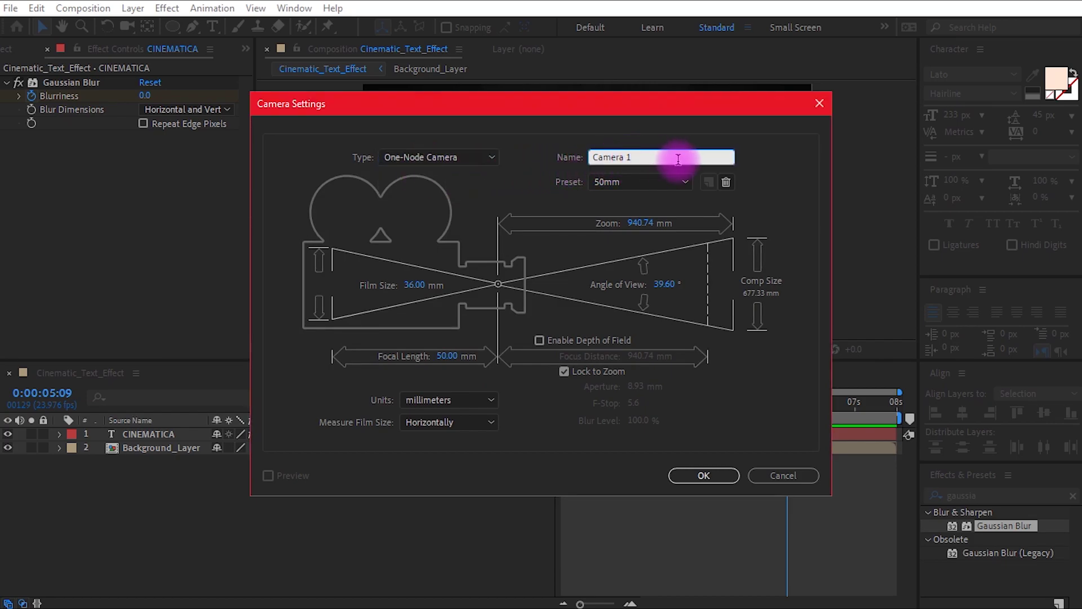
key(BackSpace)
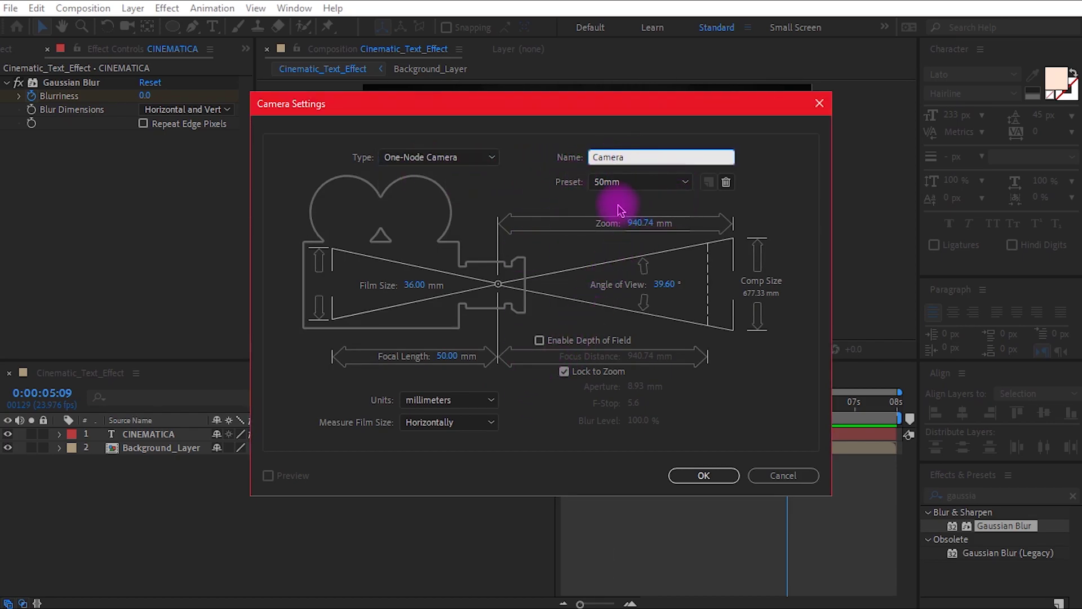
click(688, 475)
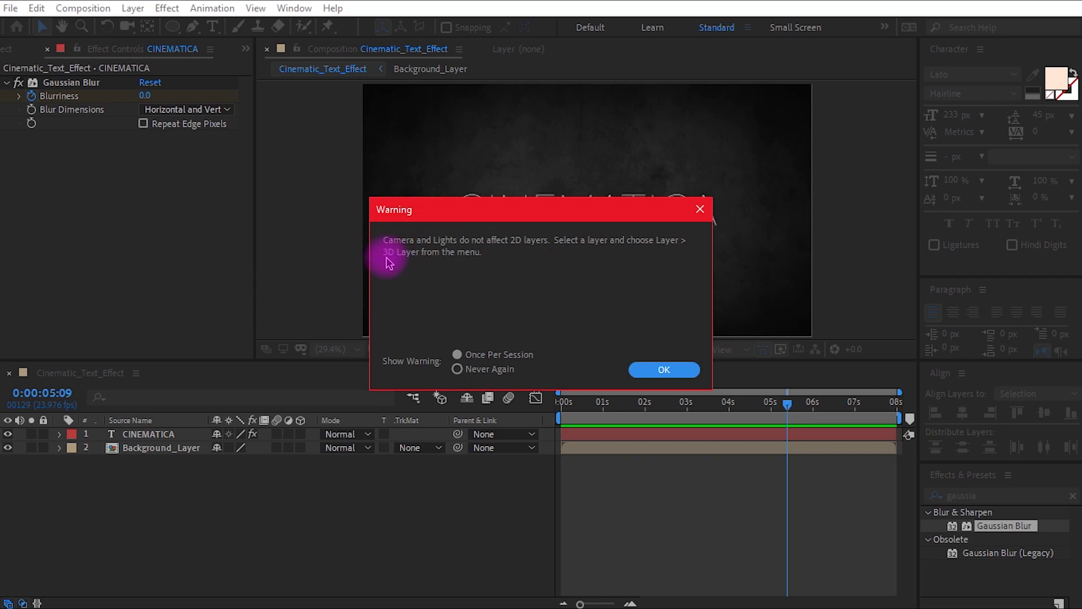
Step: Switch CINEMATICA and Background_Layer to 3D layers and scrub back to review the animation
click(643, 375)
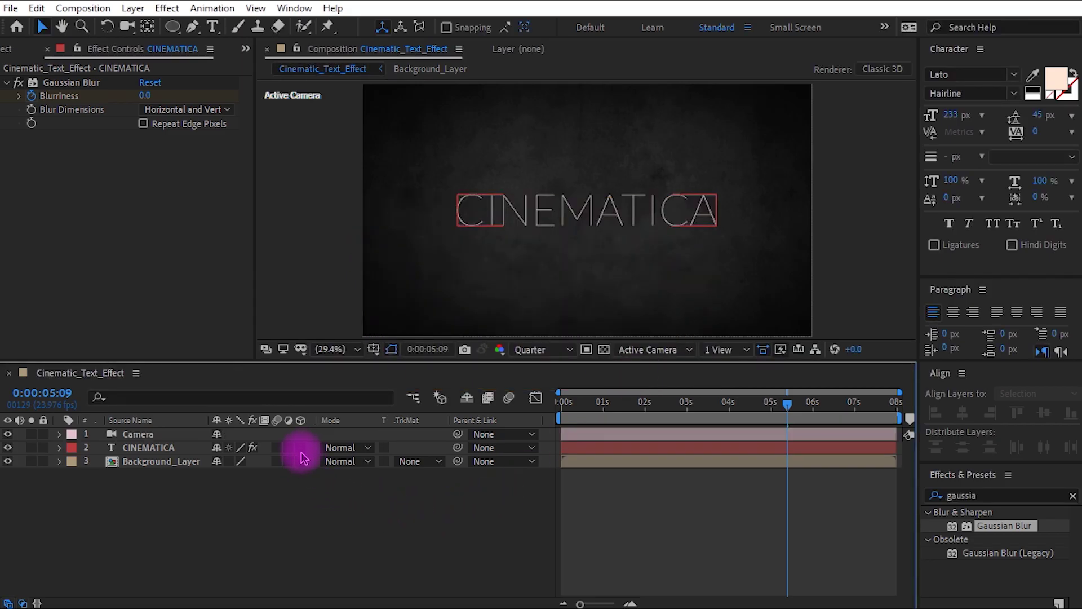
click(305, 518)
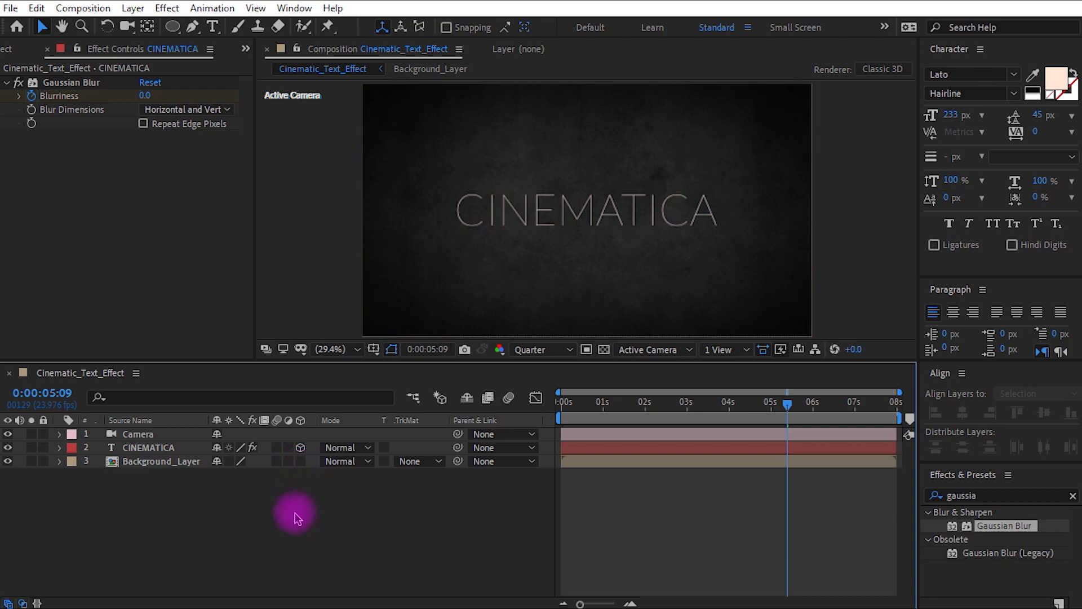
click(302, 462)
click(313, 509)
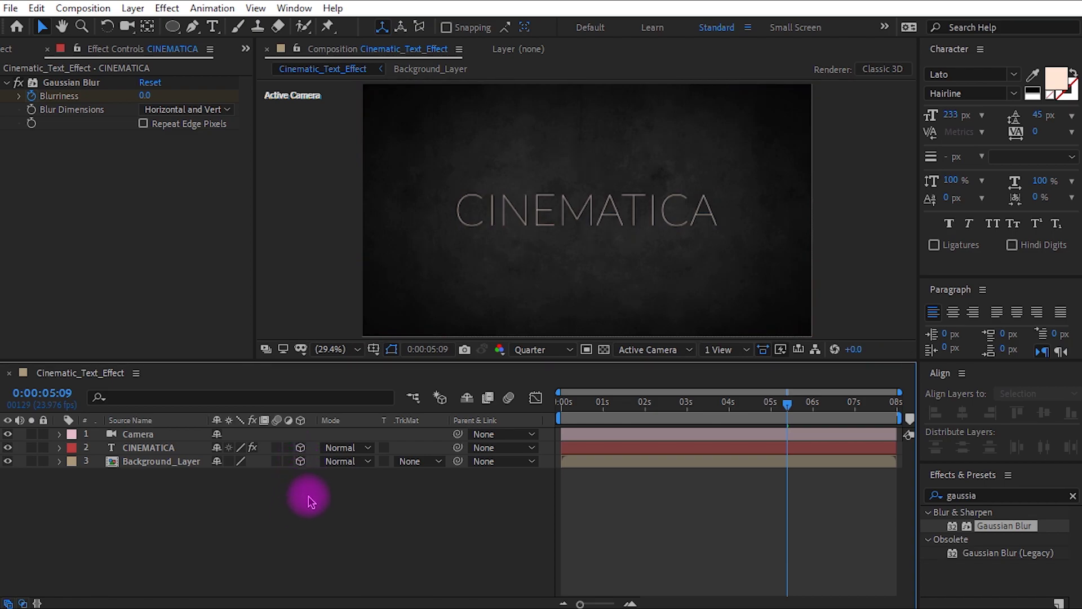
drag(756, 419, 730, 441)
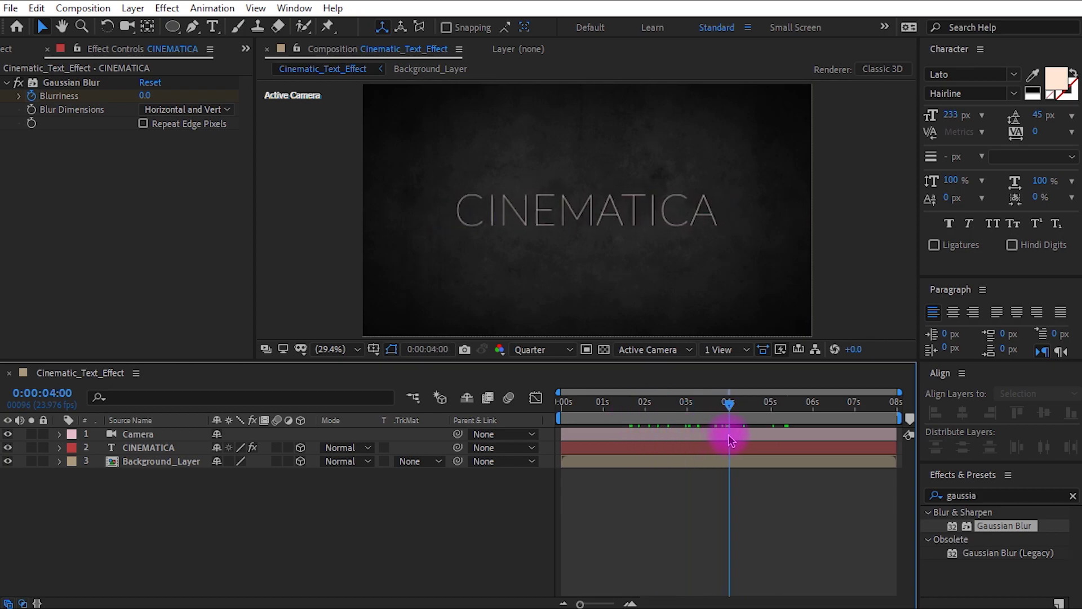
Step: Start keyframing the Camera's Position at 3:12, holding Z at -2666.7
click(141, 447)
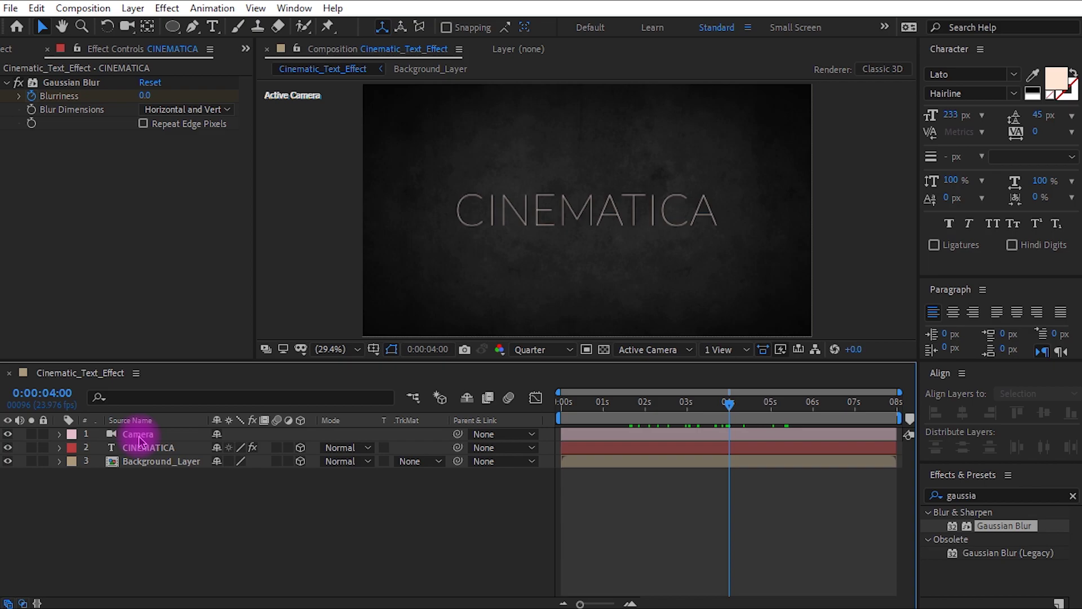
click(138, 436)
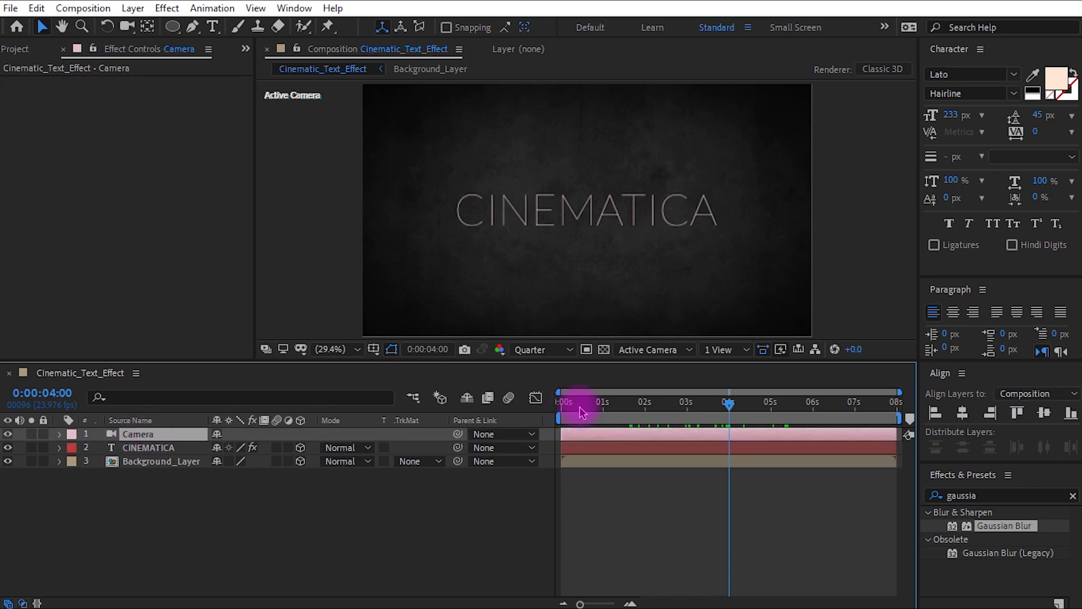
drag(711, 421, 709, 423)
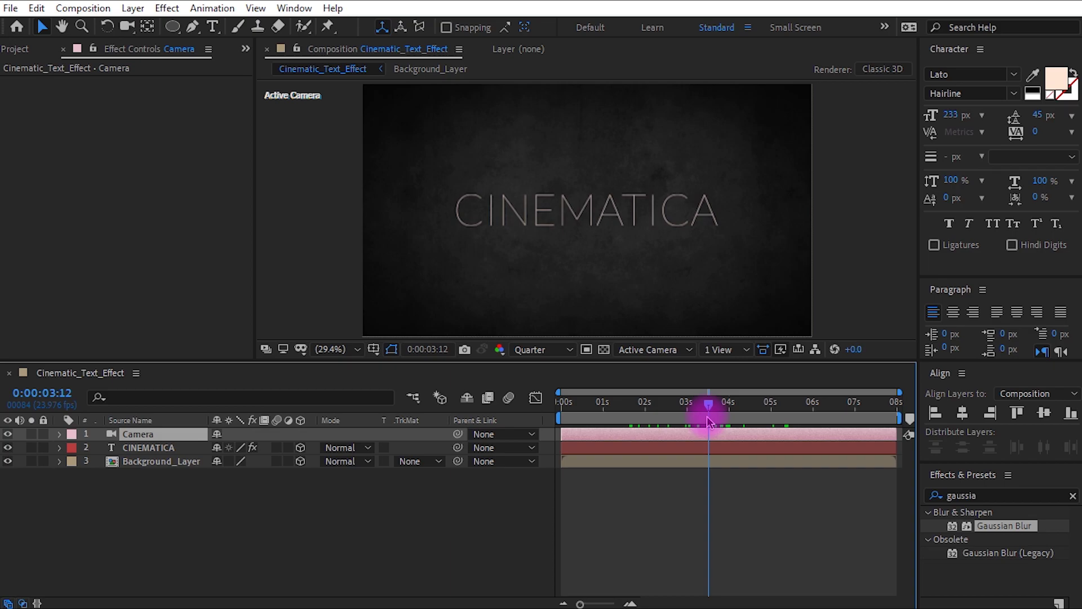
click(140, 437)
key(p)
click(100, 447)
click(618, 462)
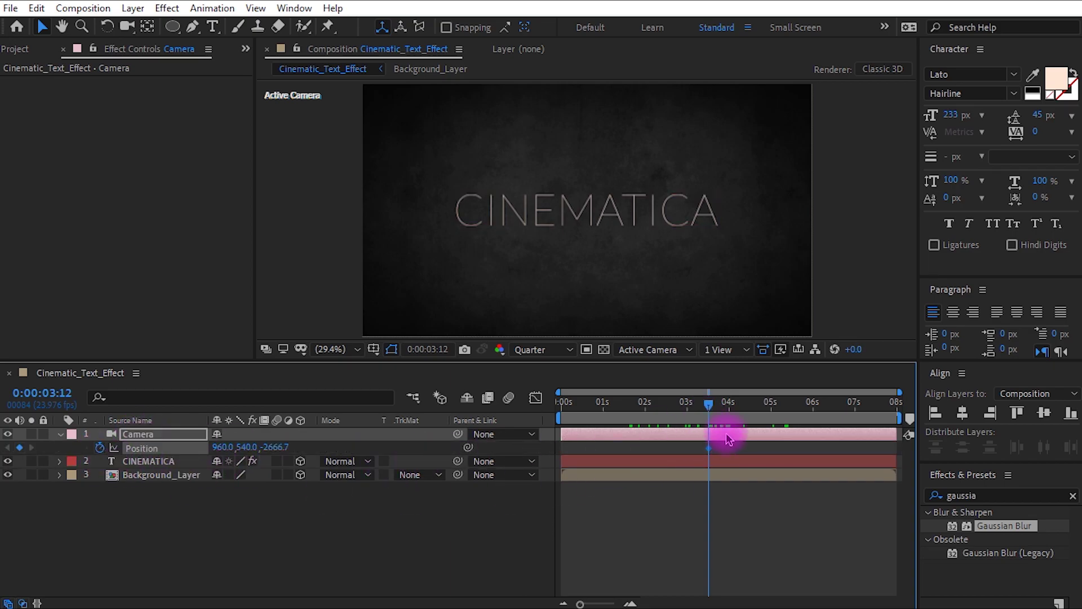
Step: Move the camera's Z to -1749.7 at 7:22 and preview the push-in from the start
drag(711, 418, 737, 422)
drag(853, 439, 882, 440)
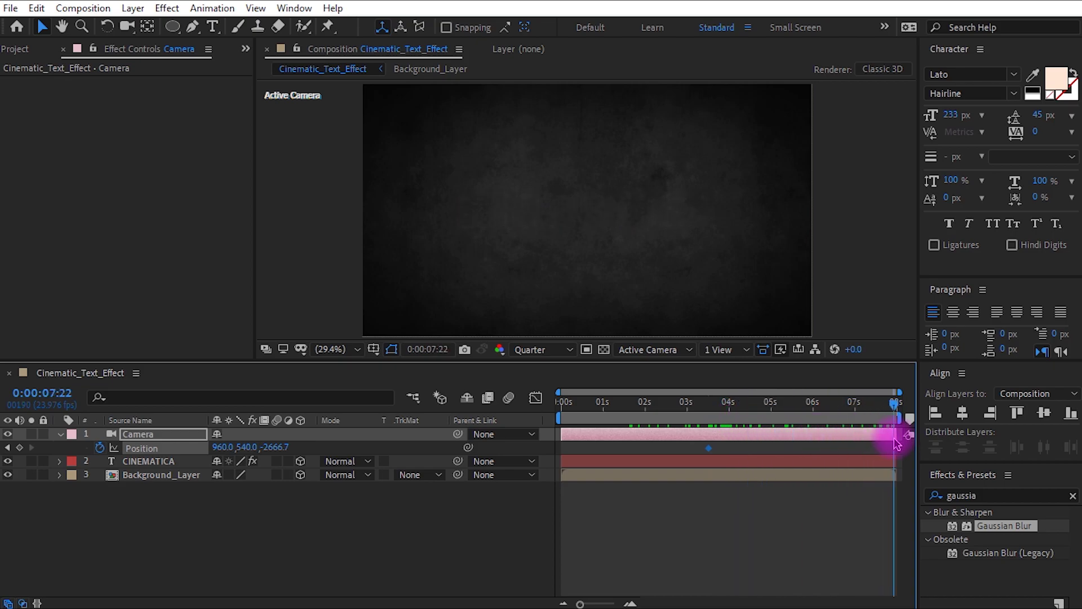
click(270, 462)
drag(273, 447, 866, 437)
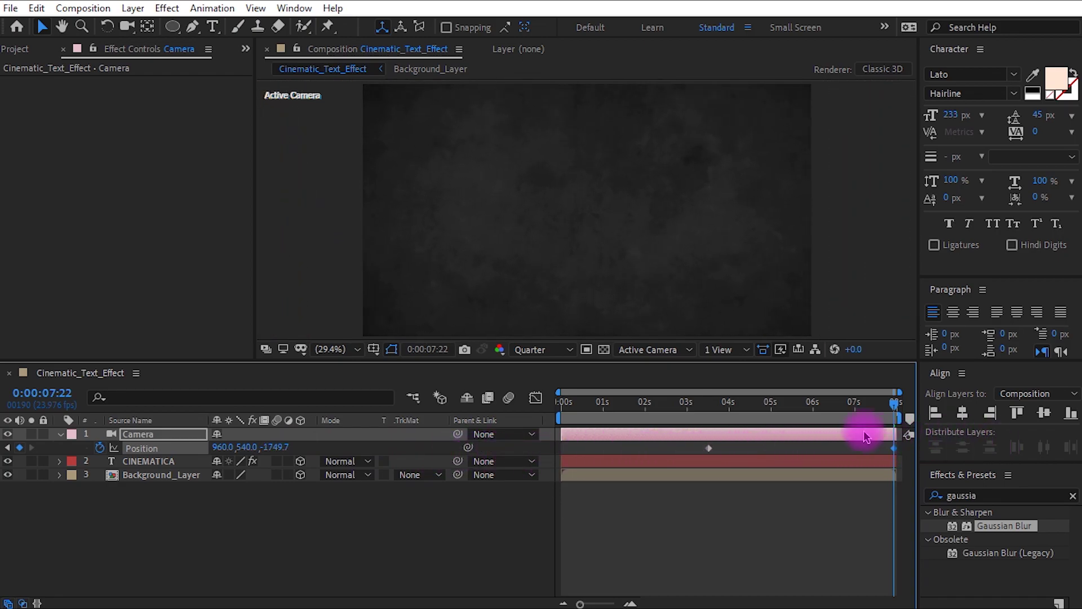
drag(698, 406, 503, 417)
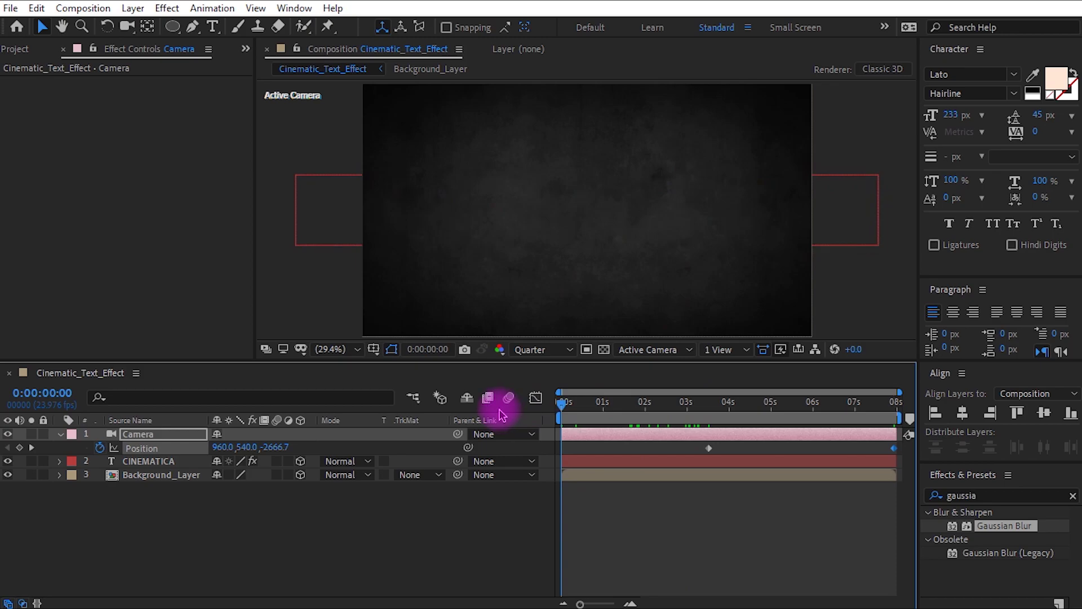
key(KP_0)
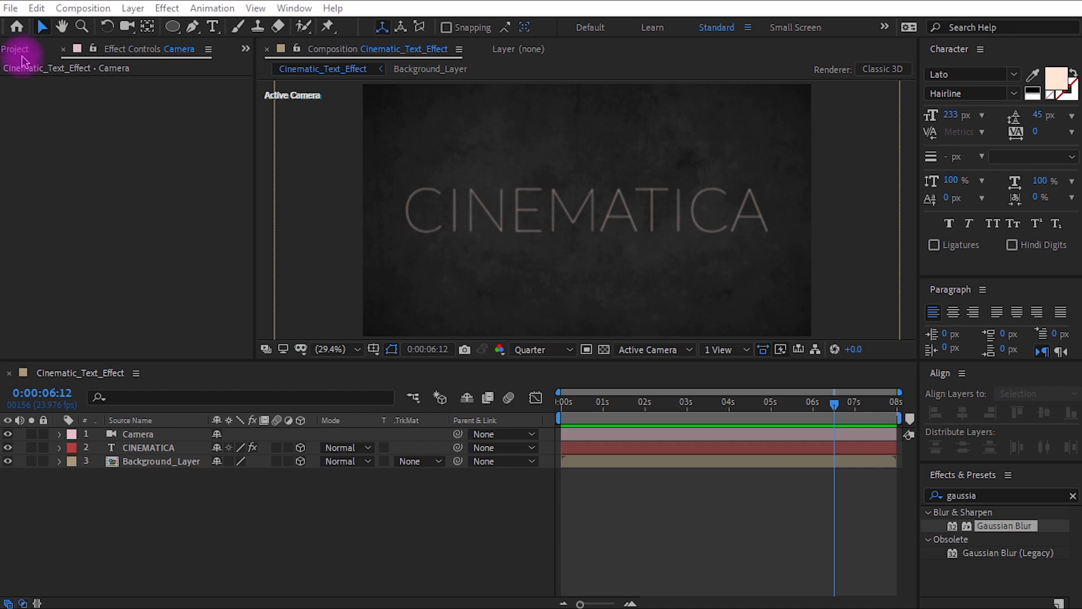
Step: Place Dust_Particles.mp4 from the Project panel at the top of the layer stack
click(17, 49)
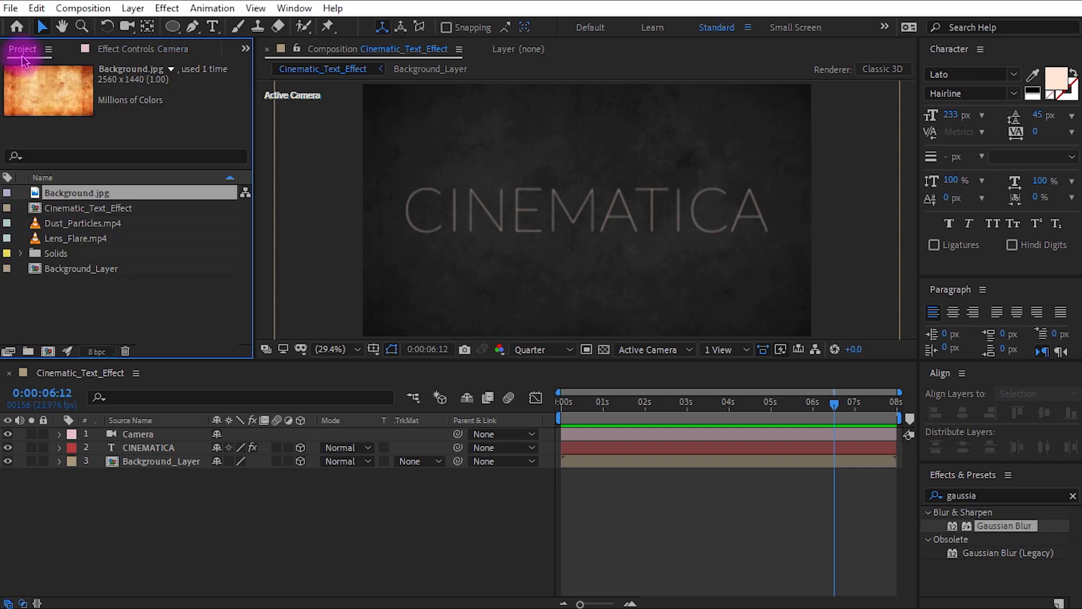
click(79, 289)
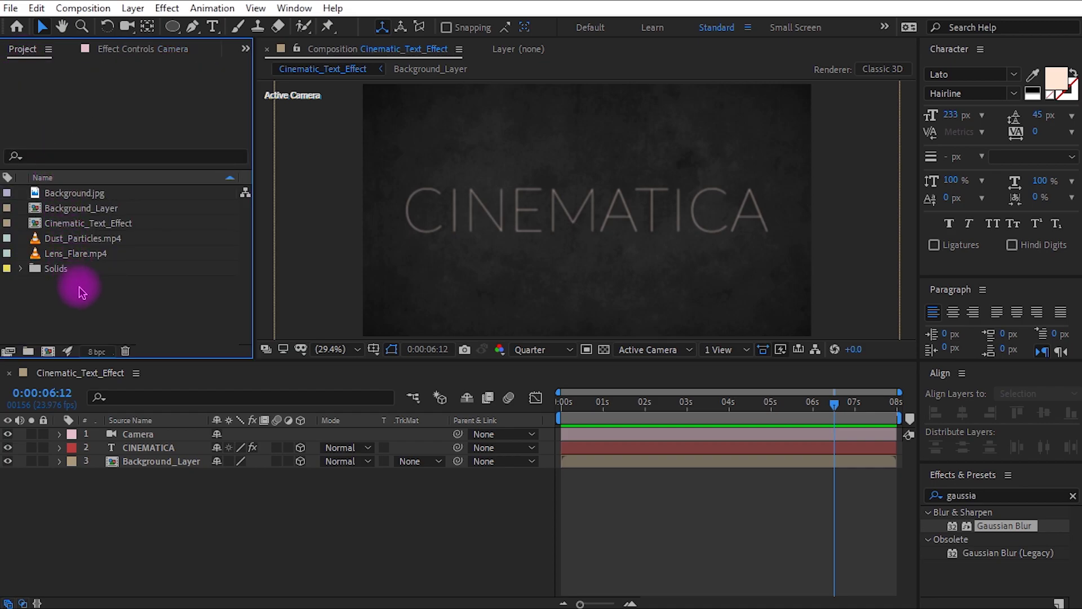
click(70, 194)
click(70, 212)
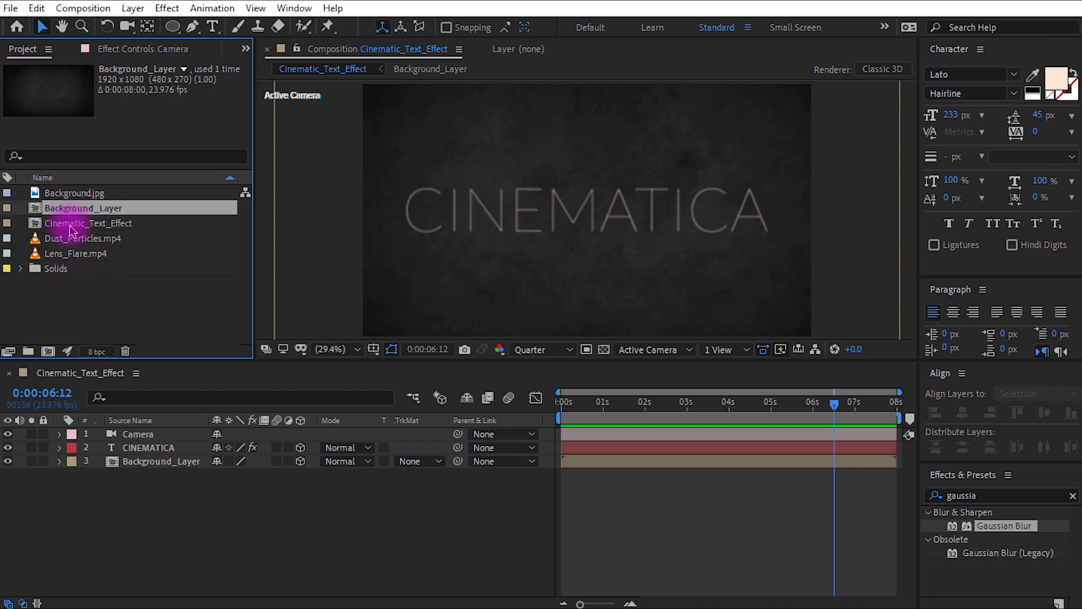
click(71, 224)
click(72, 241)
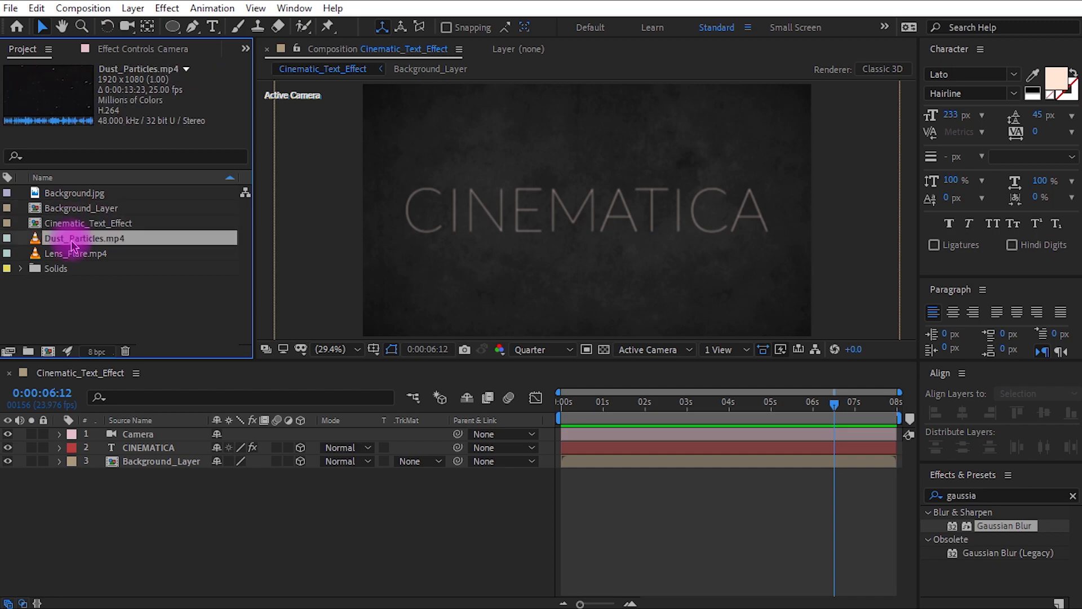
click(75, 255)
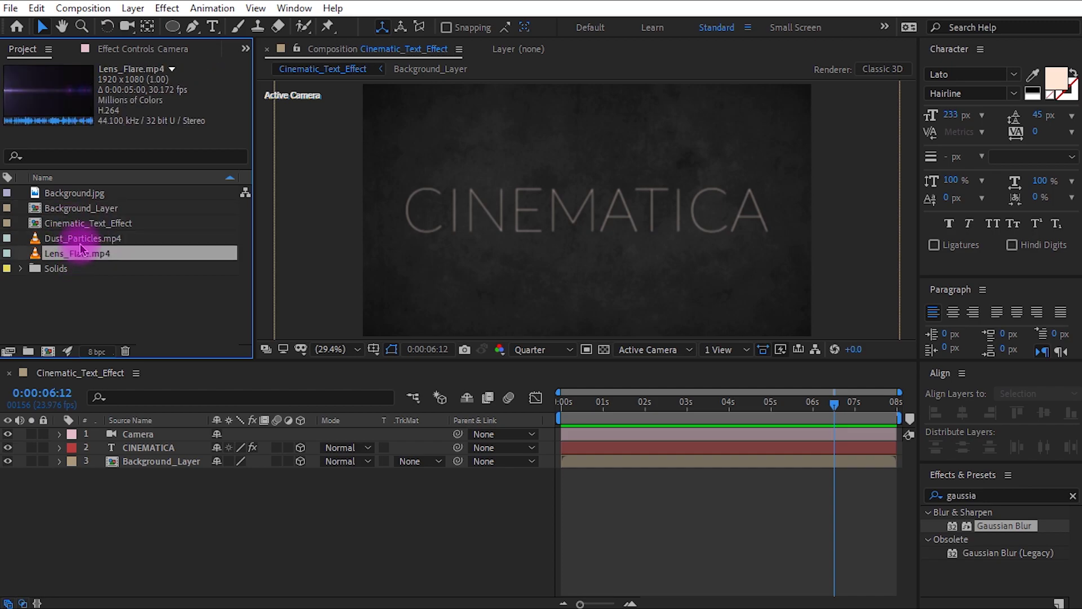
click(84, 239)
drag(99, 248, 130, 438)
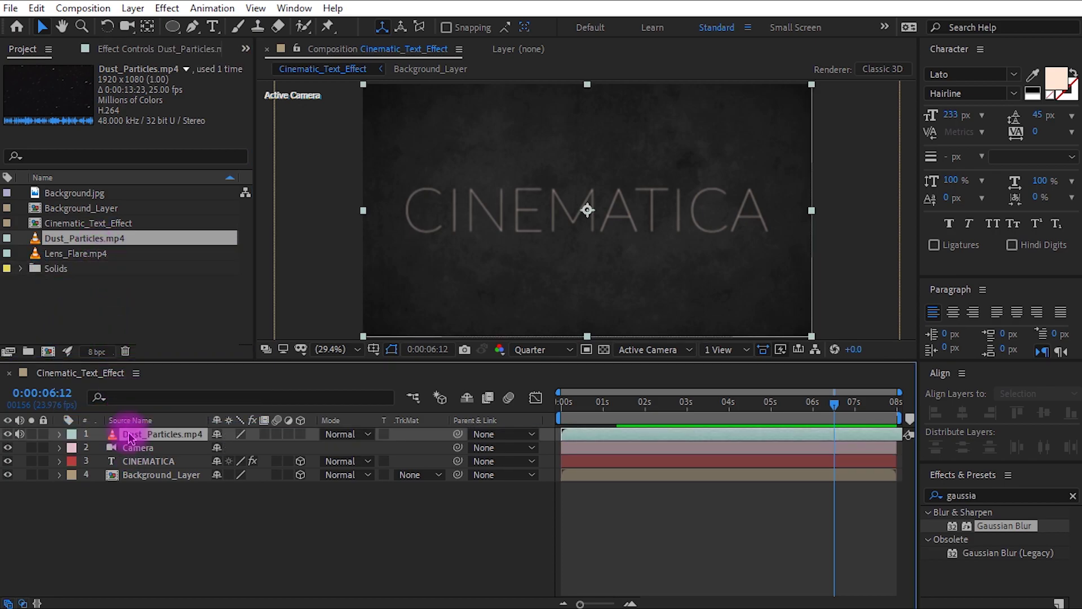
Step: Set the Dust_Particles.mp4 layer's blend mode to Screen
click(169, 510)
mouse_move(575, 411)
mouse_down()
mouse_move(640, 415)
mouse_move(572, 420)
mouse_up()
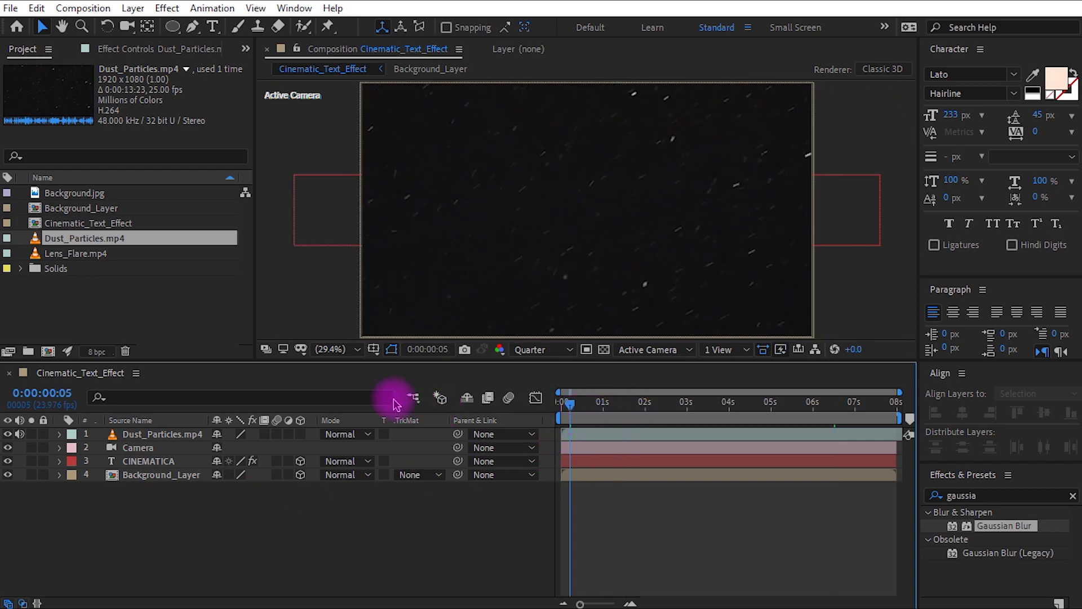
click(156, 439)
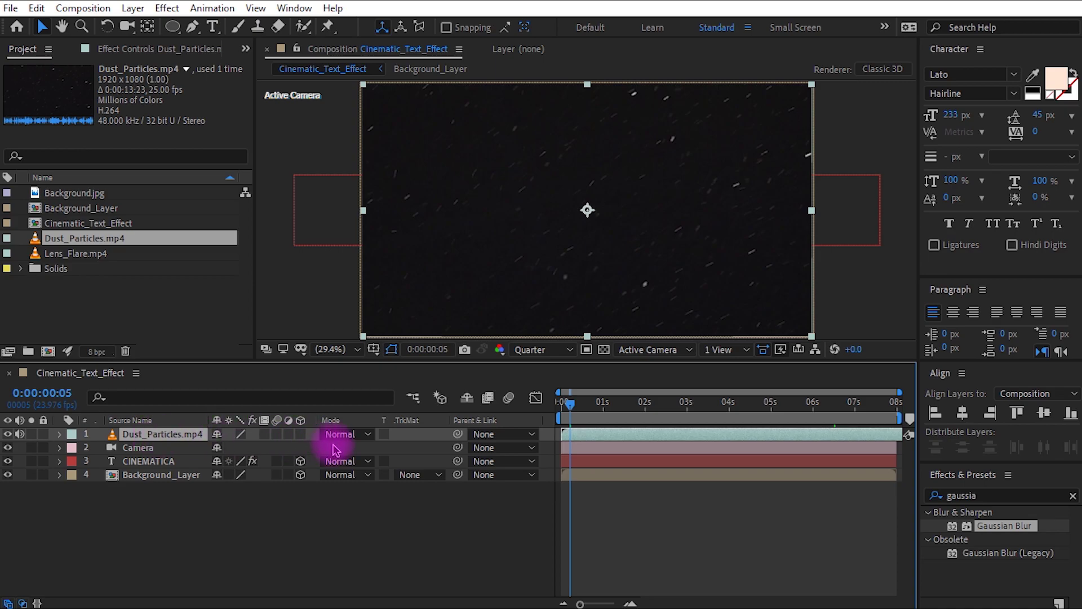
click(351, 434)
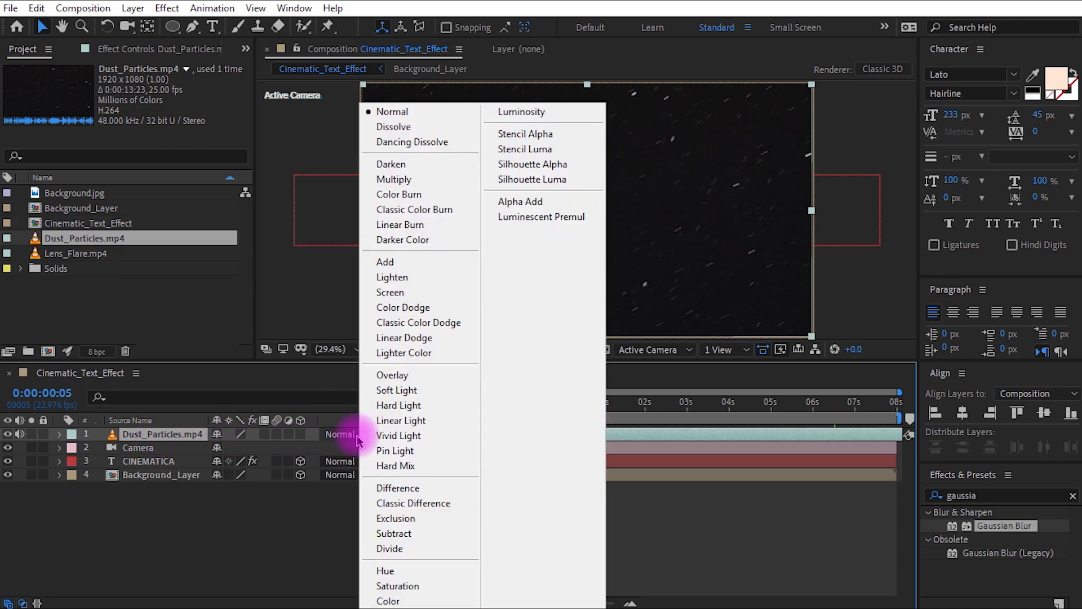
click(389, 292)
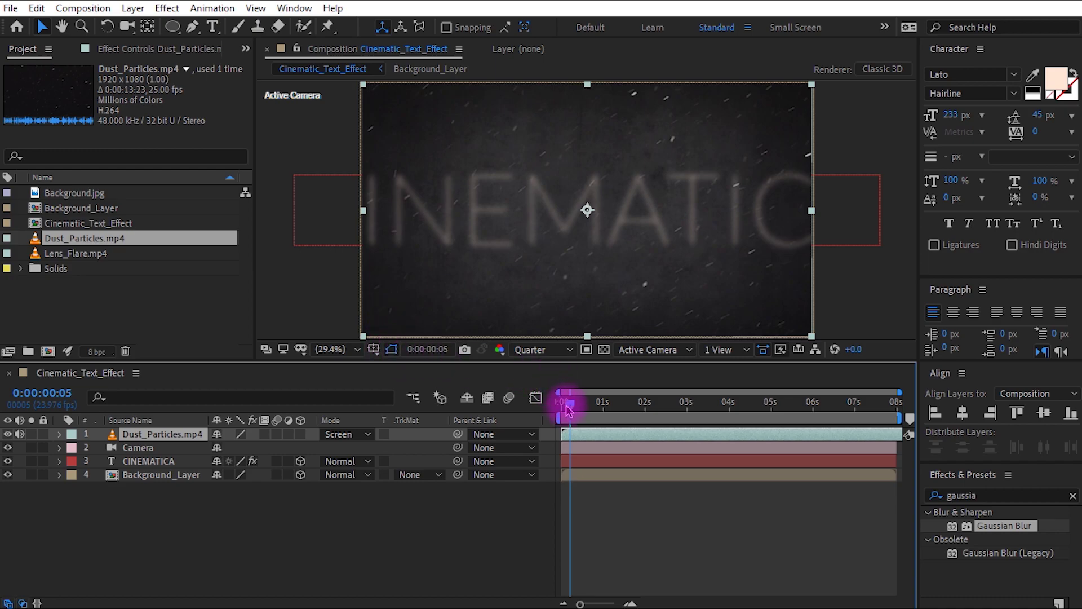
Step: Preview the dust overlay, then add Lens_Flare.mp4 as the new top layer
drag(568, 409, 545, 410)
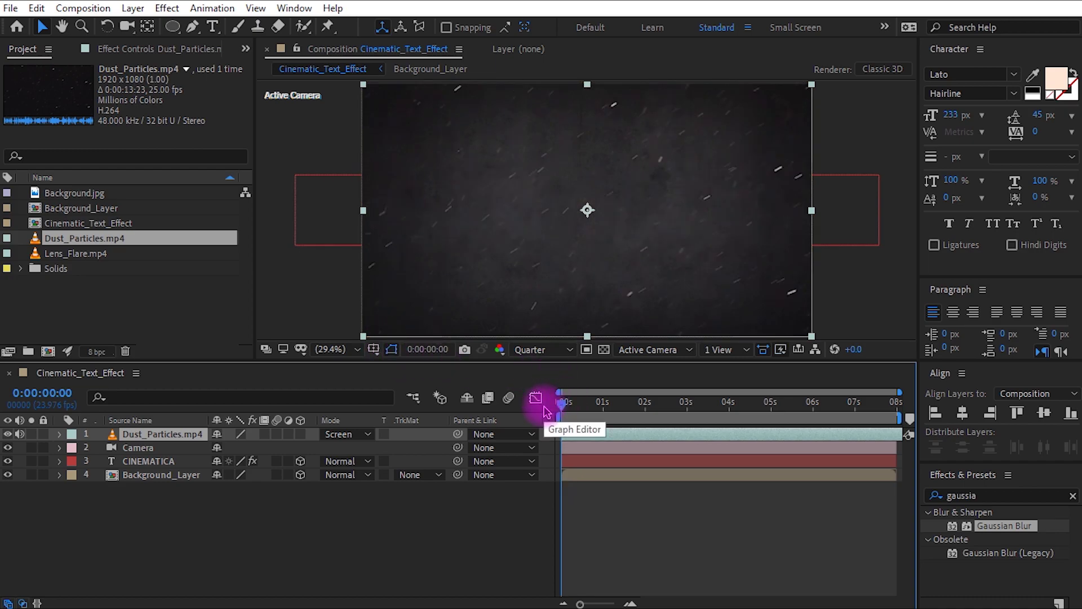
key(space)
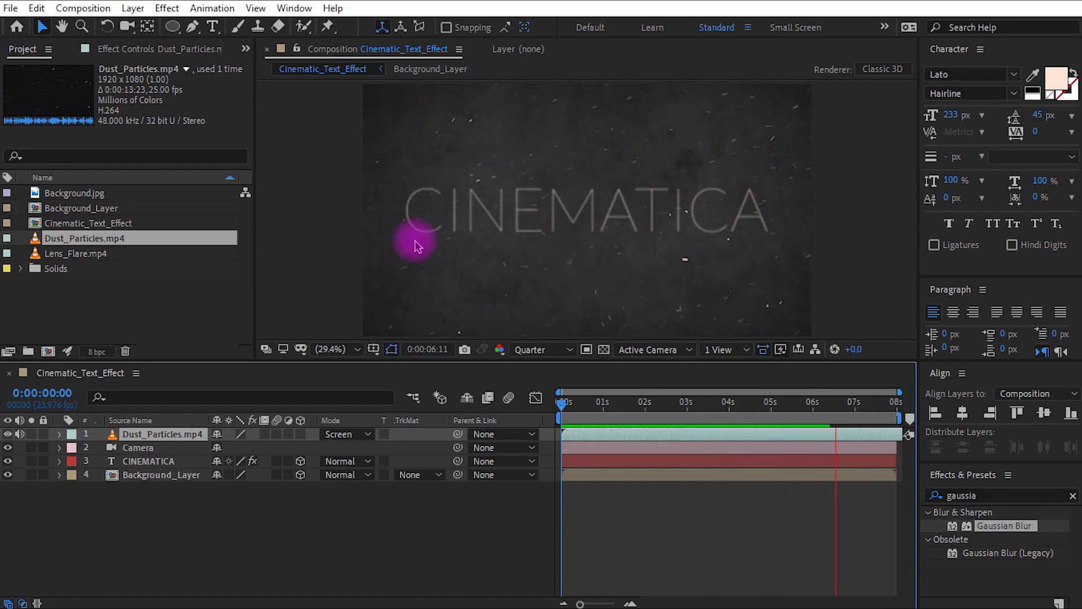
click(84, 258)
drag(83, 259, 141, 435)
Step: Slide the Lens_Flare.mp4 clip so it starts at 4 seconds
click(677, 436)
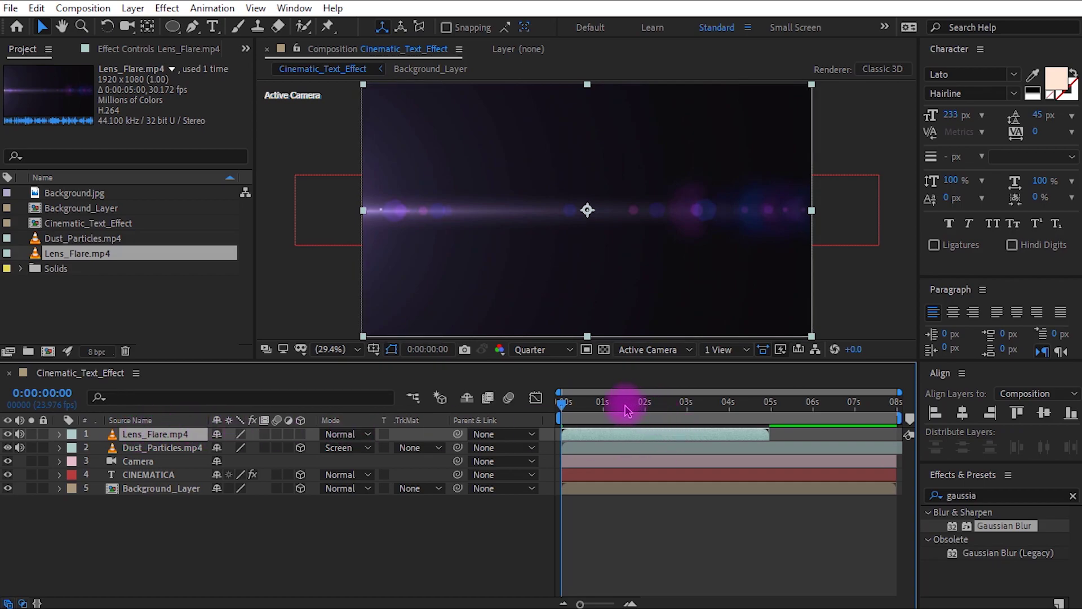
drag(562, 413, 762, 434)
click(730, 410)
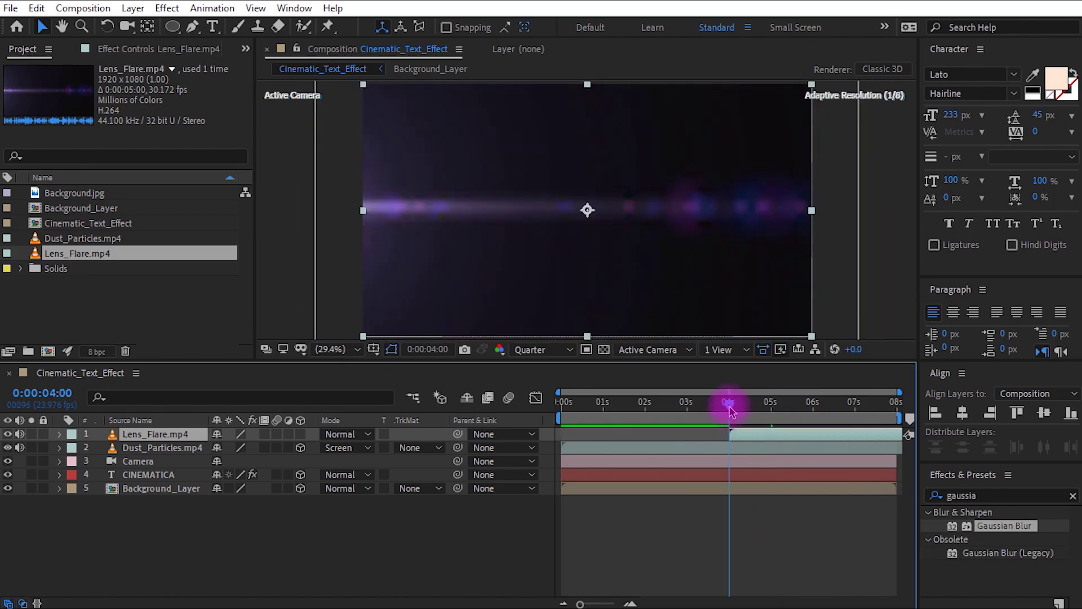
Step: Set the lens flare layer's blend mode to Add
click(341, 436)
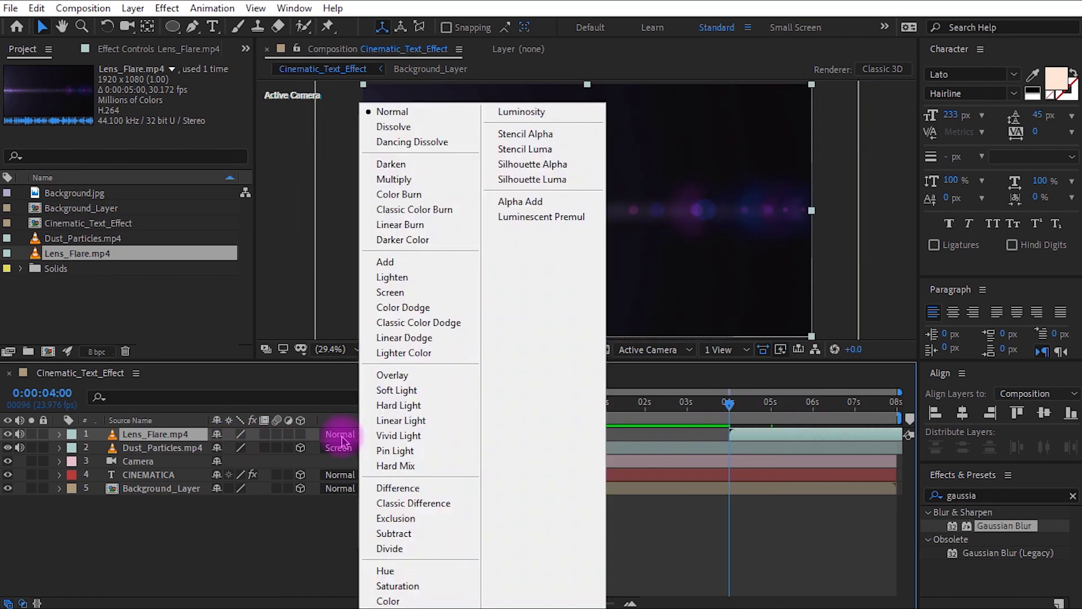
click(388, 292)
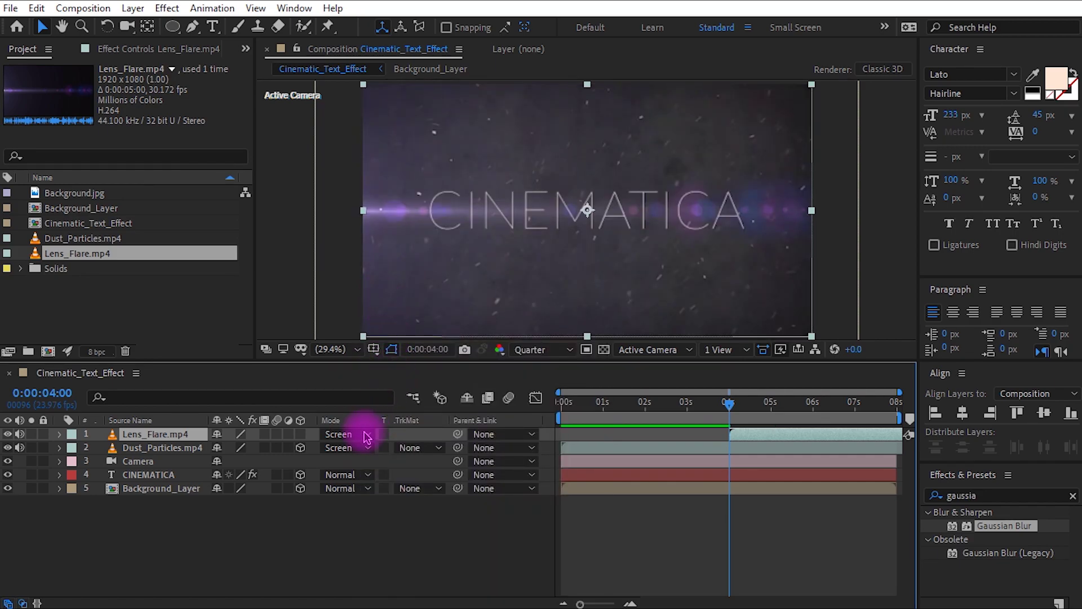
click(344, 434)
key(Escape)
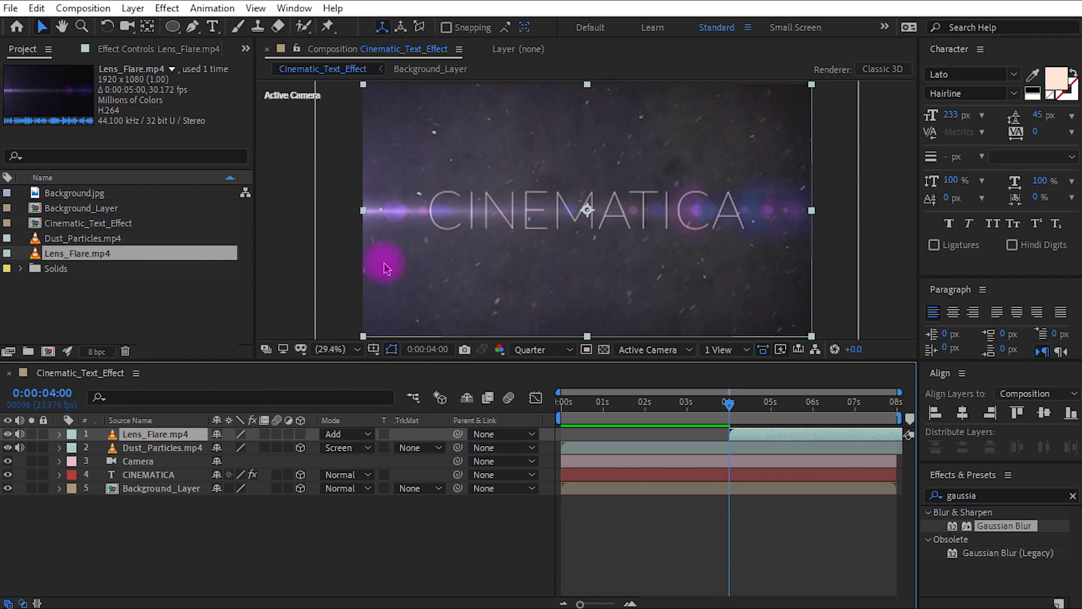
click(795, 449)
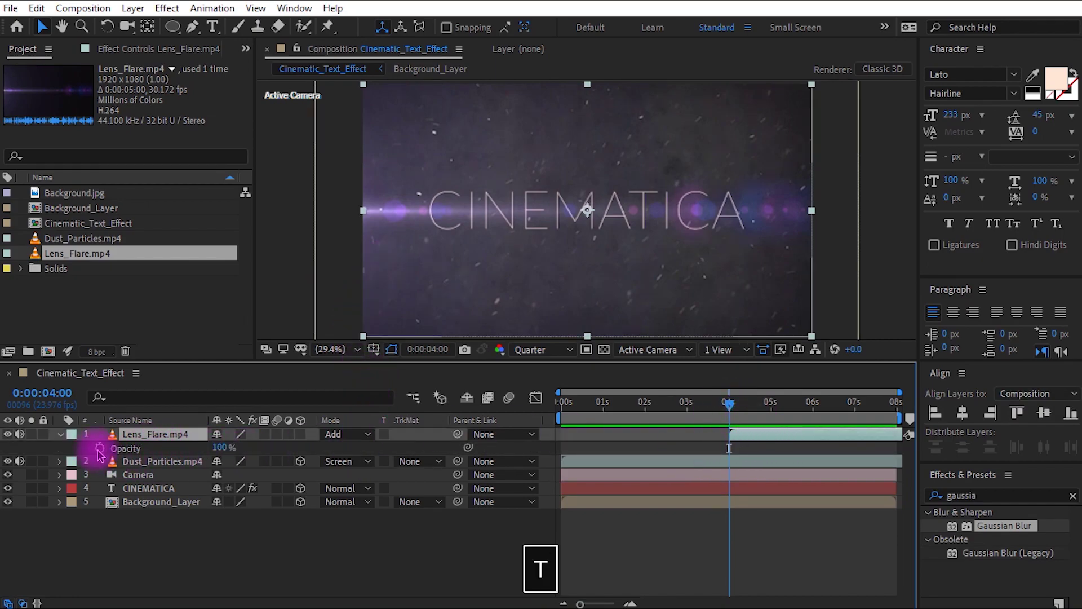
Step: Keyframe the lens flare Opacity from 0% at 4:00 to 100% at 4:13
click(100, 449)
drag(219, 447, 129, 451)
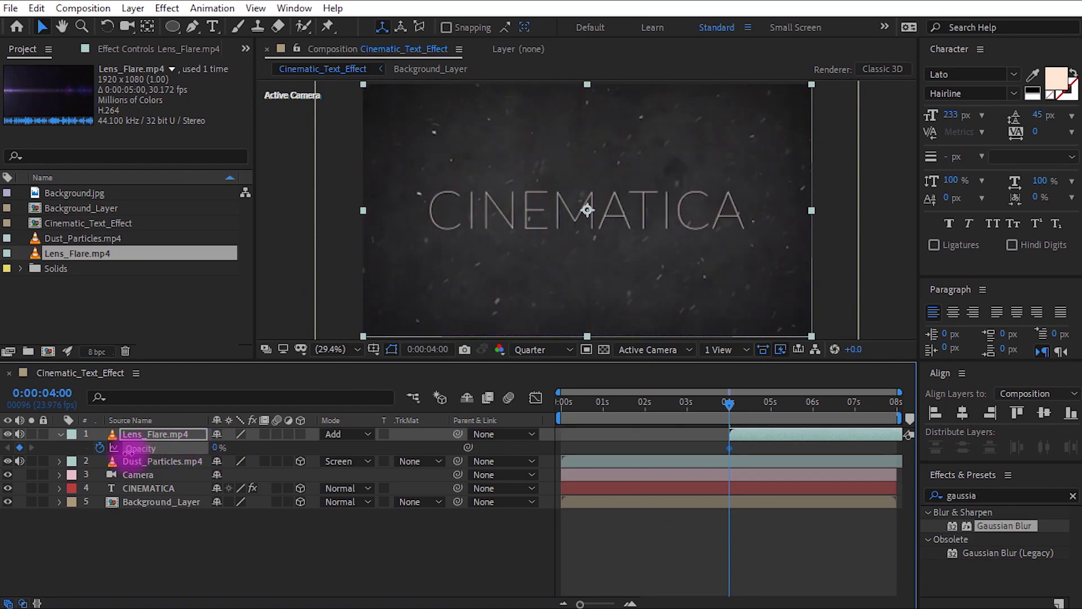
click(753, 410)
drag(217, 450, 409, 454)
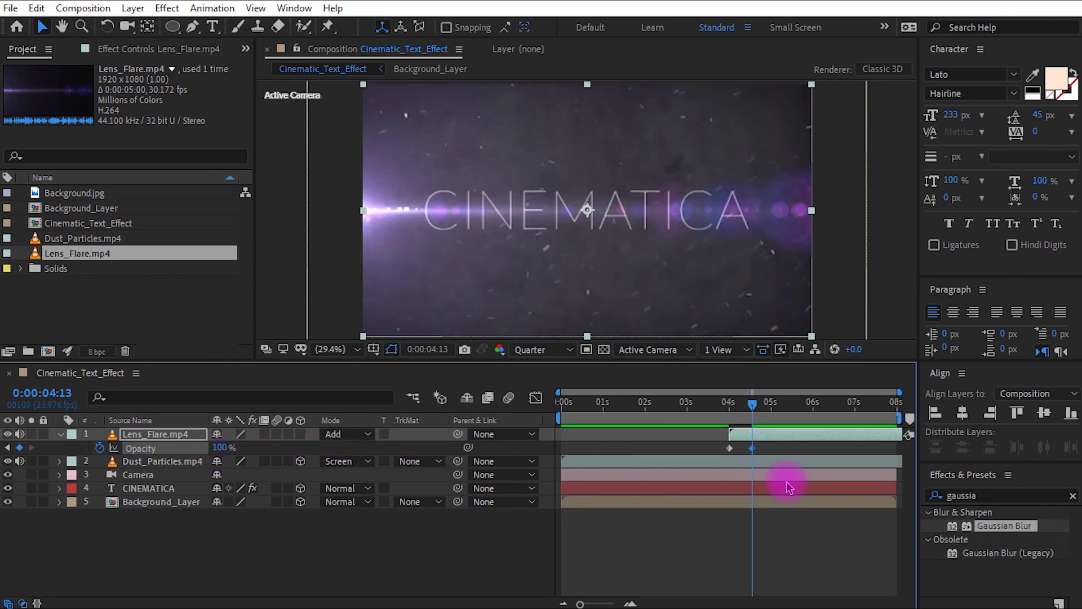
Step: Apply Easy Ease to both lens flare Opacity keyframes and preview the composition
drag(783, 452, 693, 446)
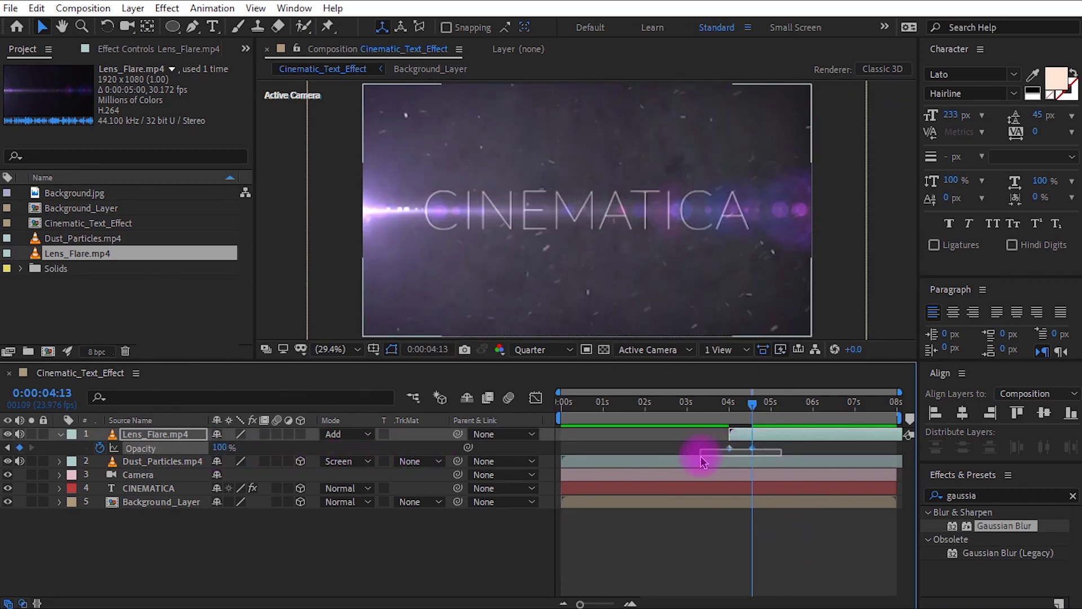
right_click(753, 448)
mouse_move(797, 438)
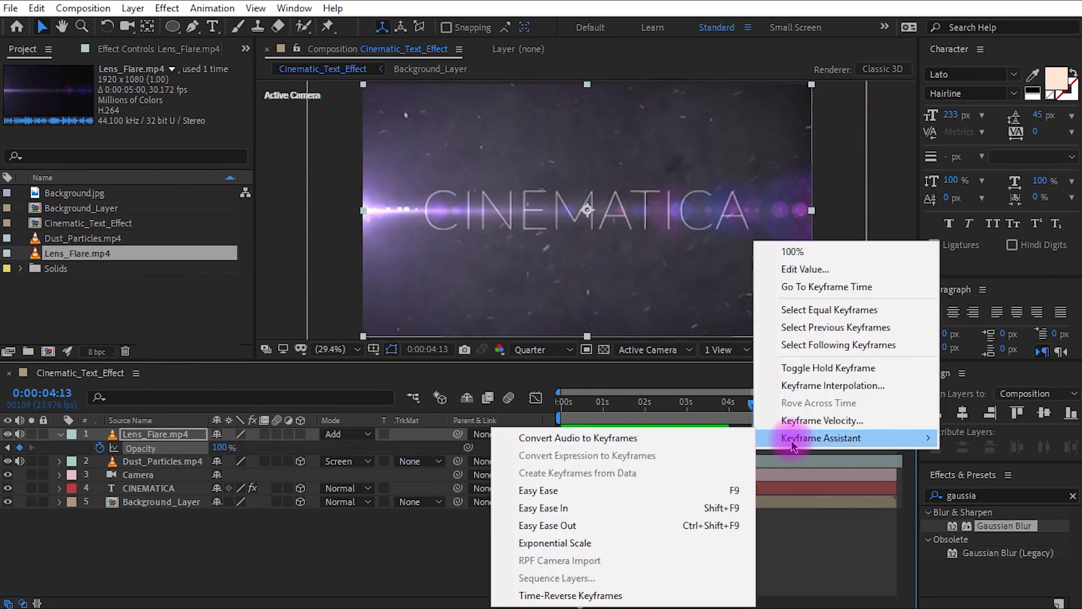
click(569, 495)
drag(727, 410, 475, 416)
key(KP_0)
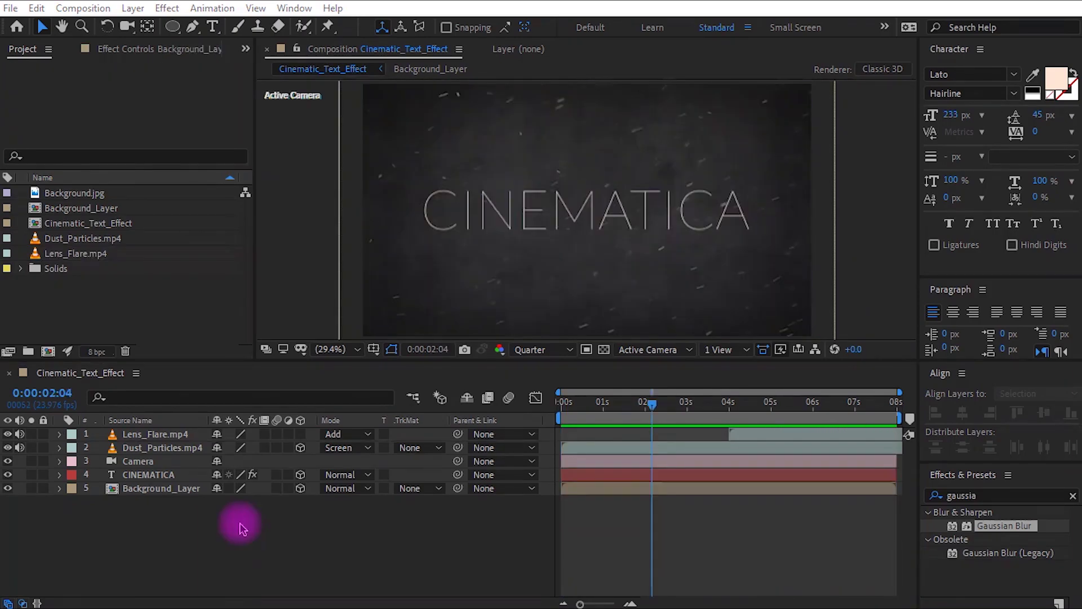
right_click(241, 527)
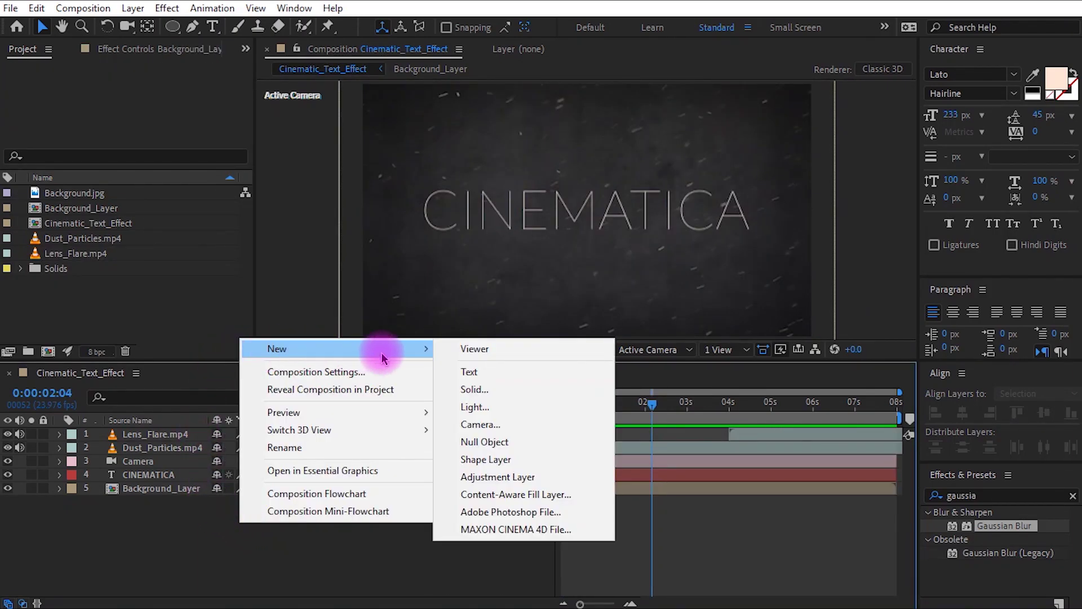
Step: Create a spot light named Spot_Light with warm pale-yellow colour FFE064
mouse_move(431, 349)
click(478, 405)
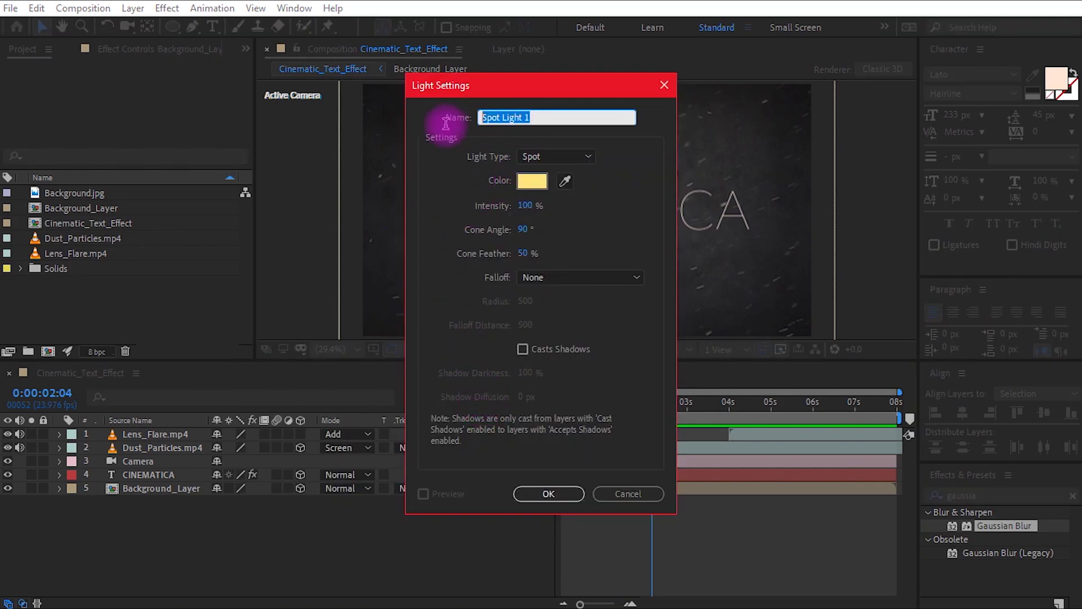
text(Spot)
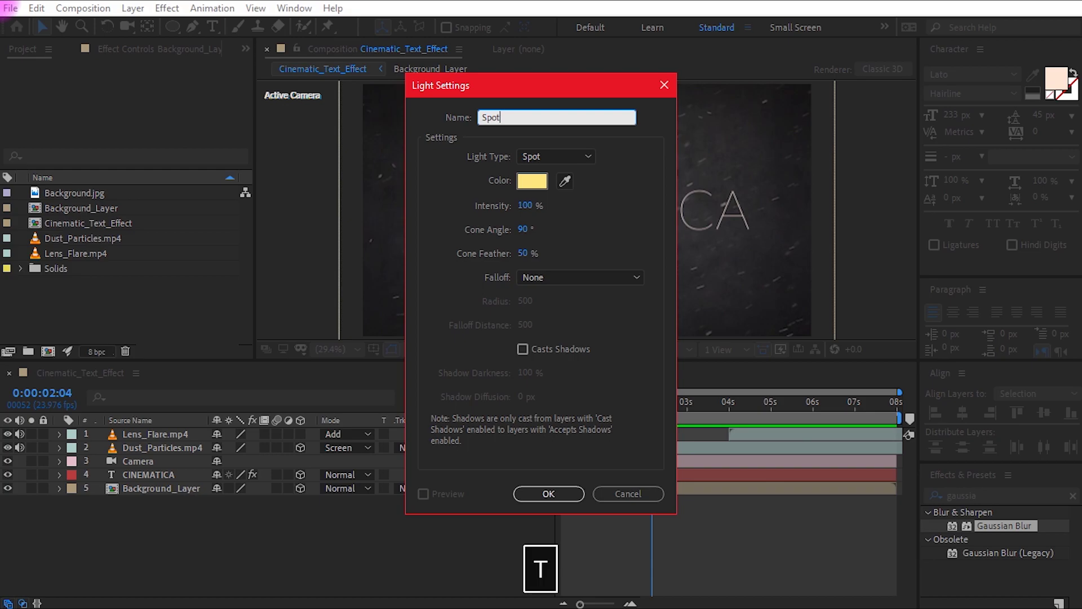
text(_Lig)
click(532, 181)
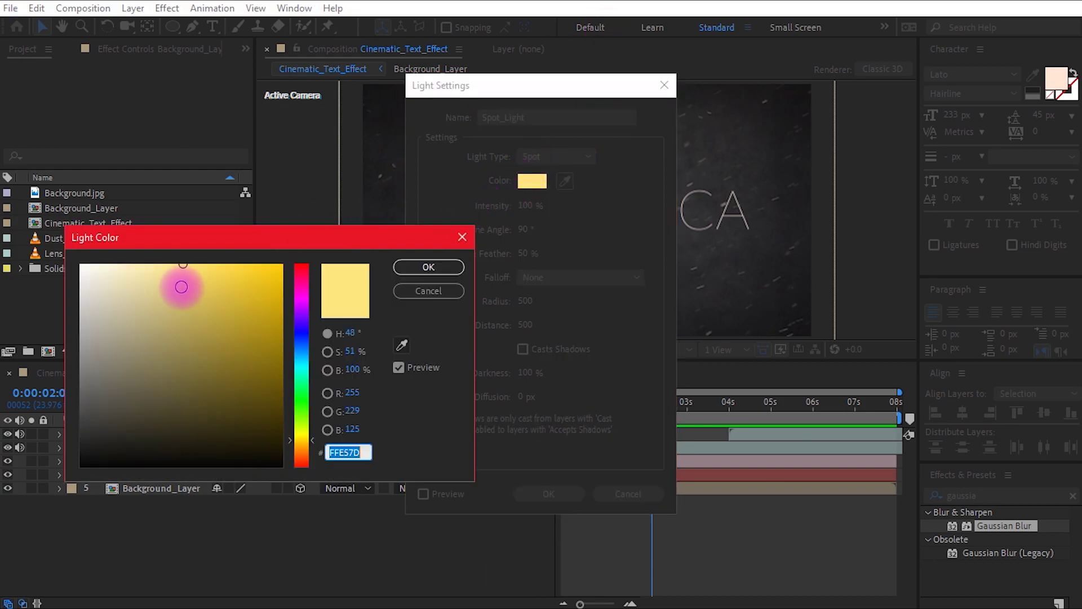
click(228, 260)
drag(188, 259, 196, 257)
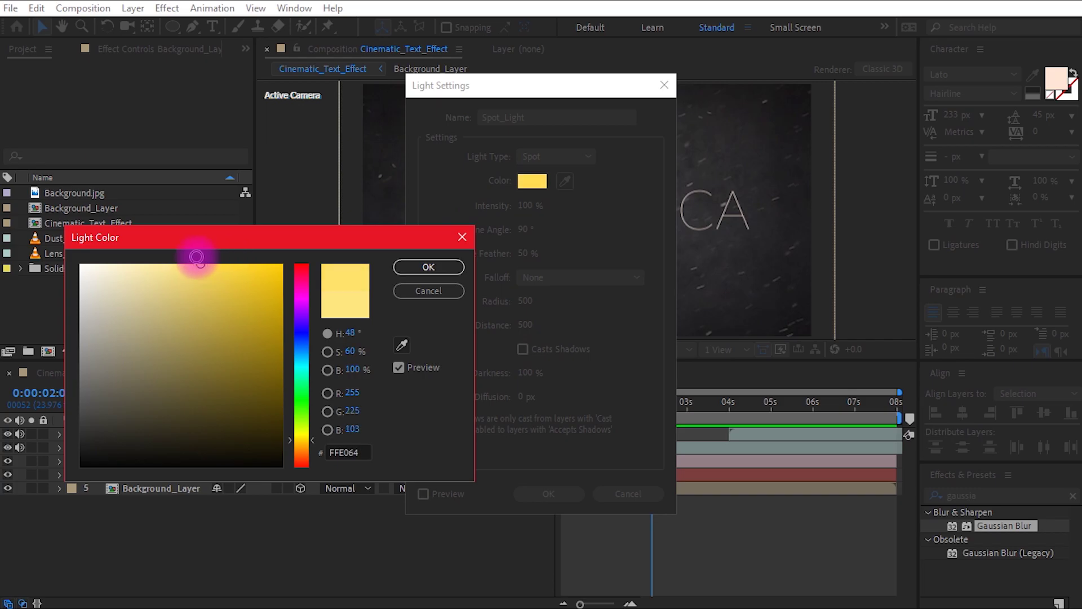
click(437, 267)
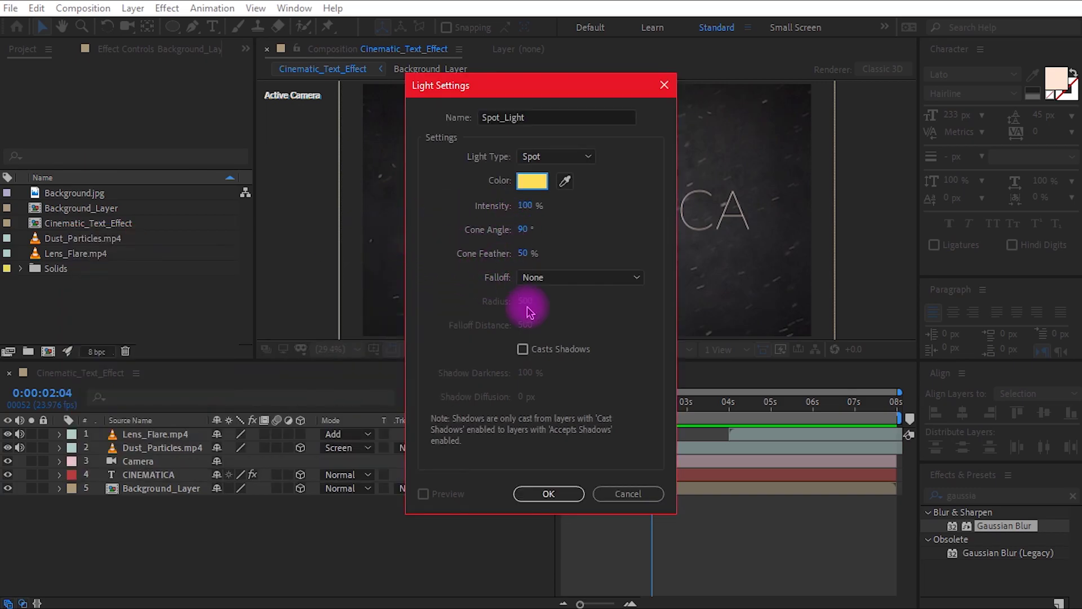
click(556, 496)
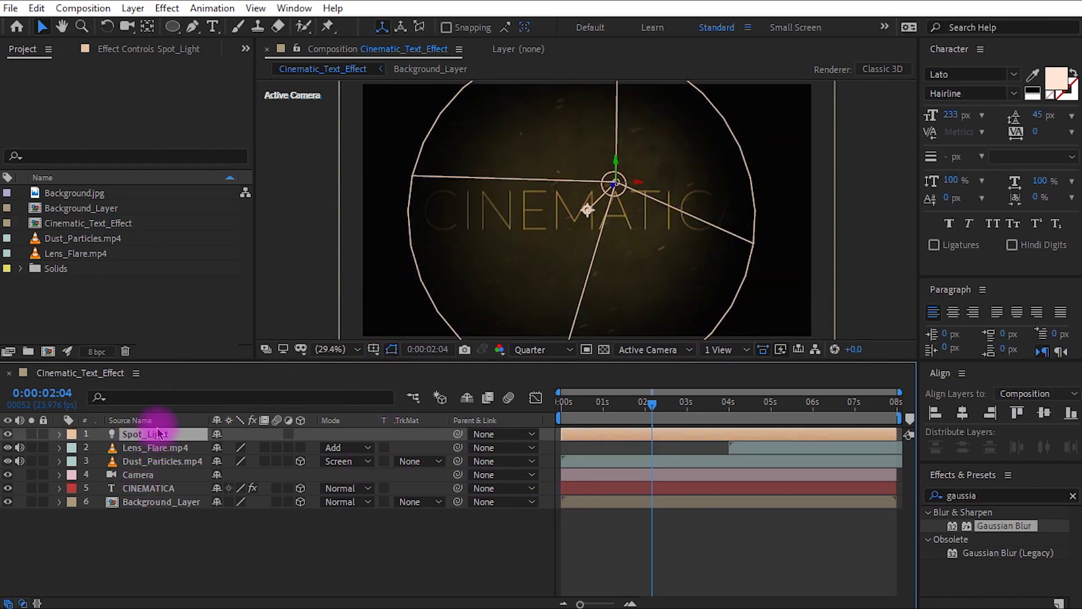
Step: Pull Spot_Light's position back and move it below the CINEMATICA layer
key(p)
drag(253, 449, 5, 458)
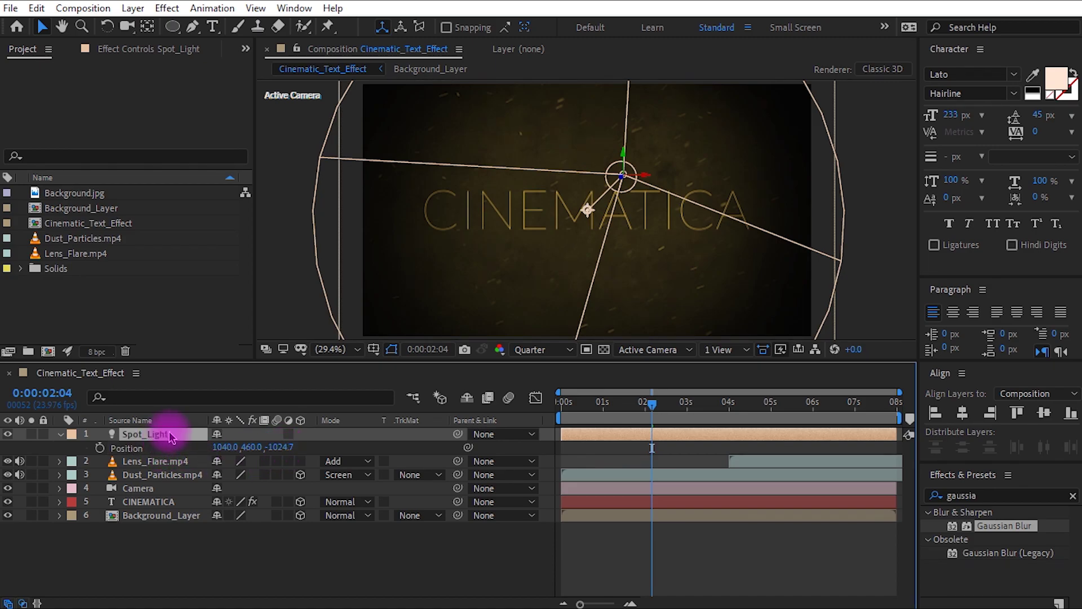
drag(169, 431, 167, 509)
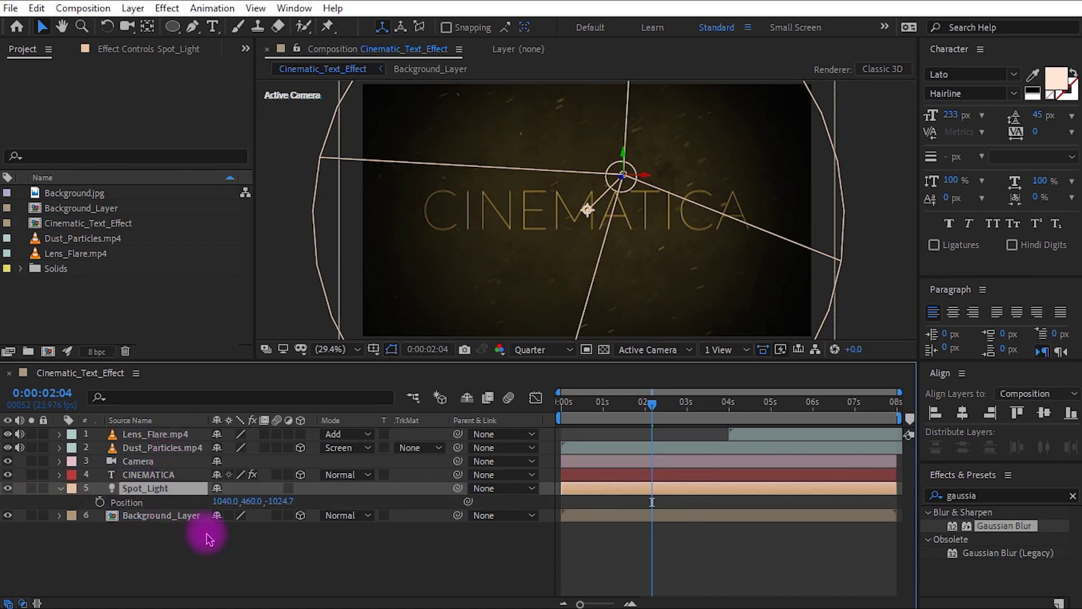
click(181, 507)
Step: Push Background_Layer back to Z 177 and preview the warm-lit title
click(175, 521)
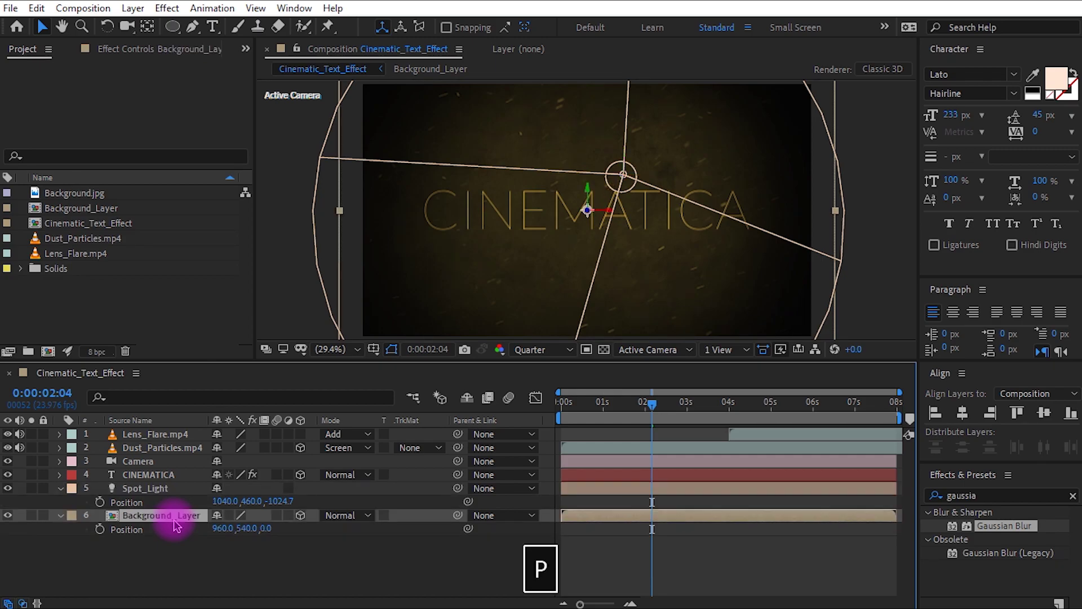
drag(272, 529, 353, 529)
drag(282, 501, 496, 507)
click(265, 477)
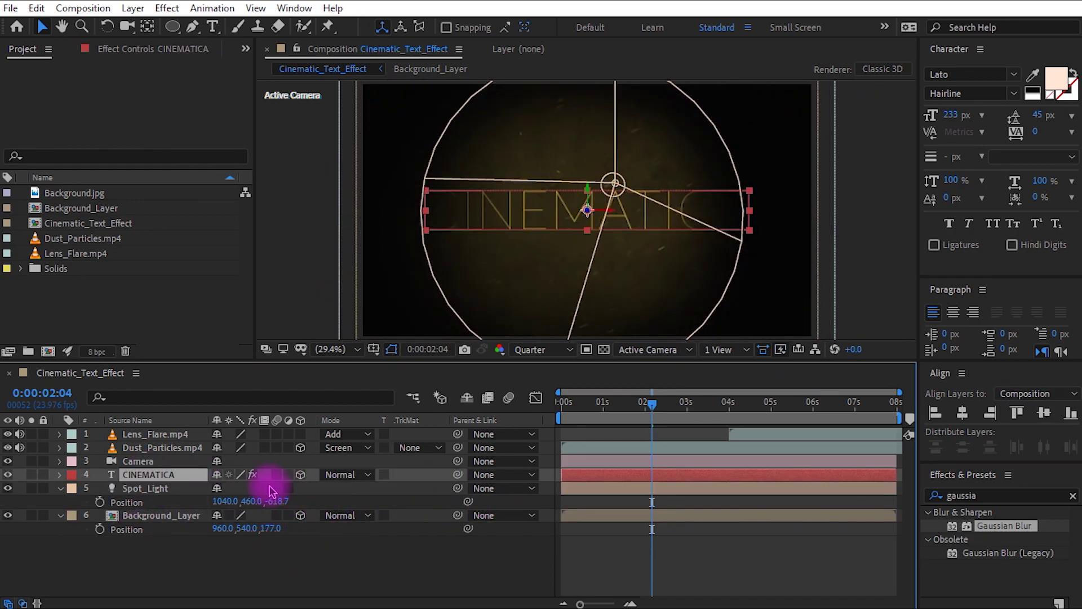
key(p)
key(space)
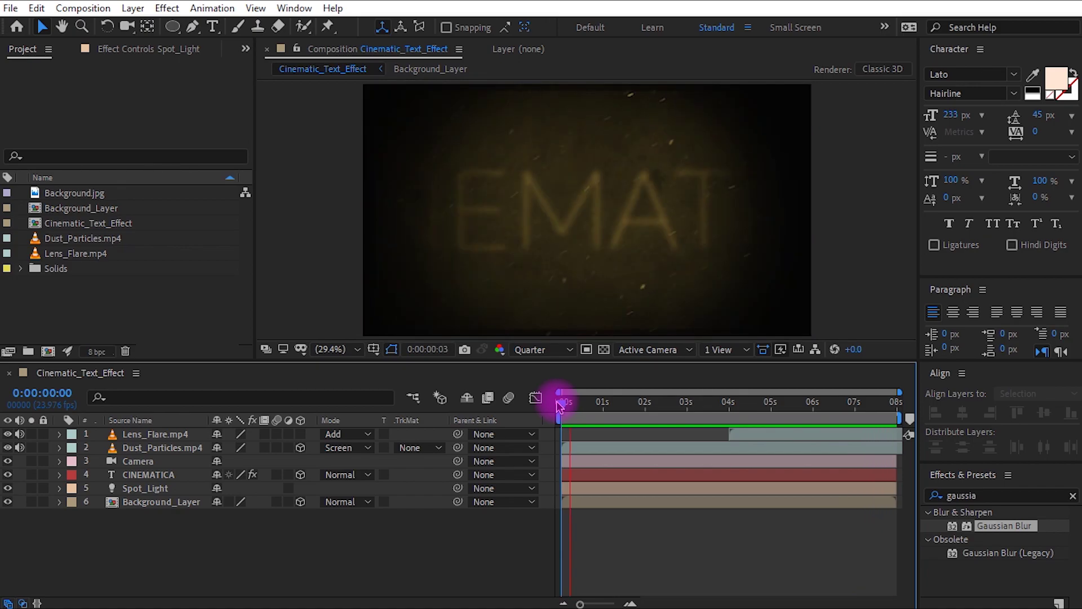
key(space)
drag(180, 535, 141, 437)
Step: Pre-compose all six layers into Main_Cinematic_Text and return the playhead to 0
right_click(141, 437)
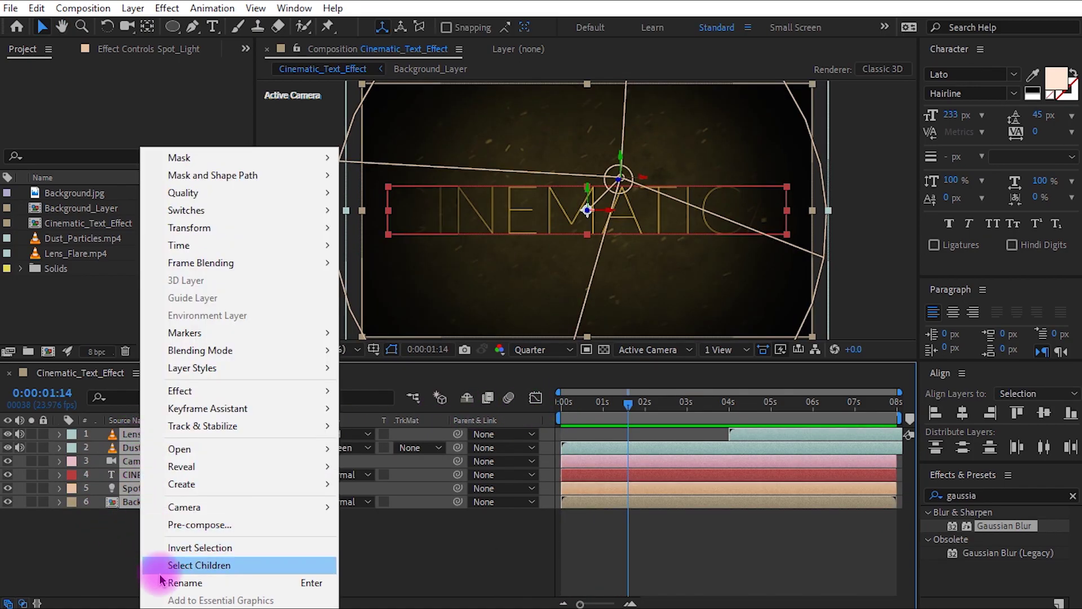
click(194, 525)
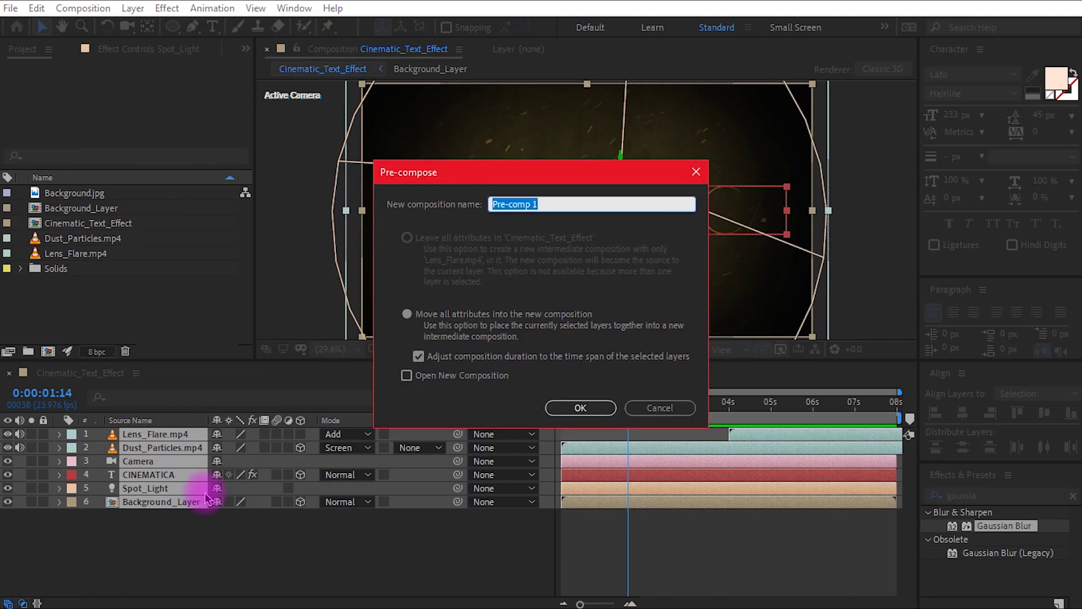
text(Main_Cinematic_Text)
click(580, 407)
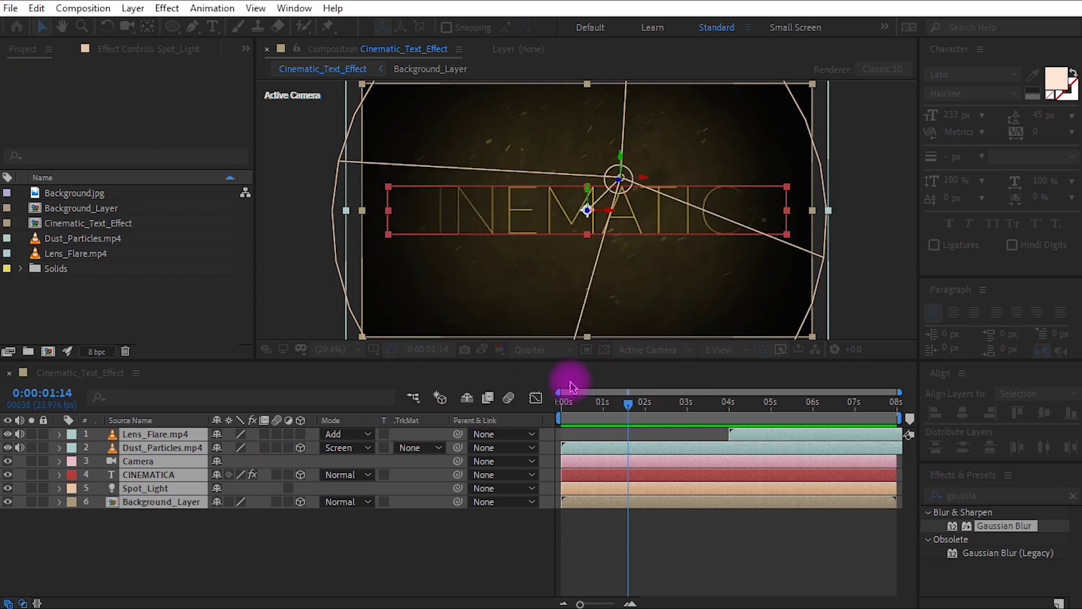
click(344, 544)
drag(628, 401, 555, 414)
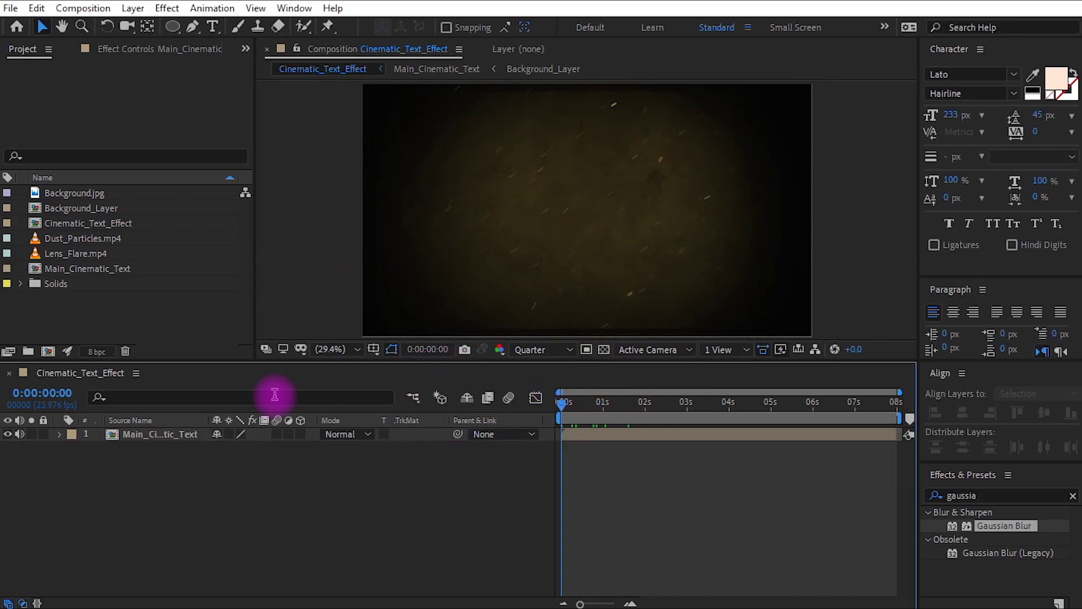
Step: Keyframe Main_Cinematic_Text opacity from 0% at 0s to 100% five frames in
click(158, 435)
key(t)
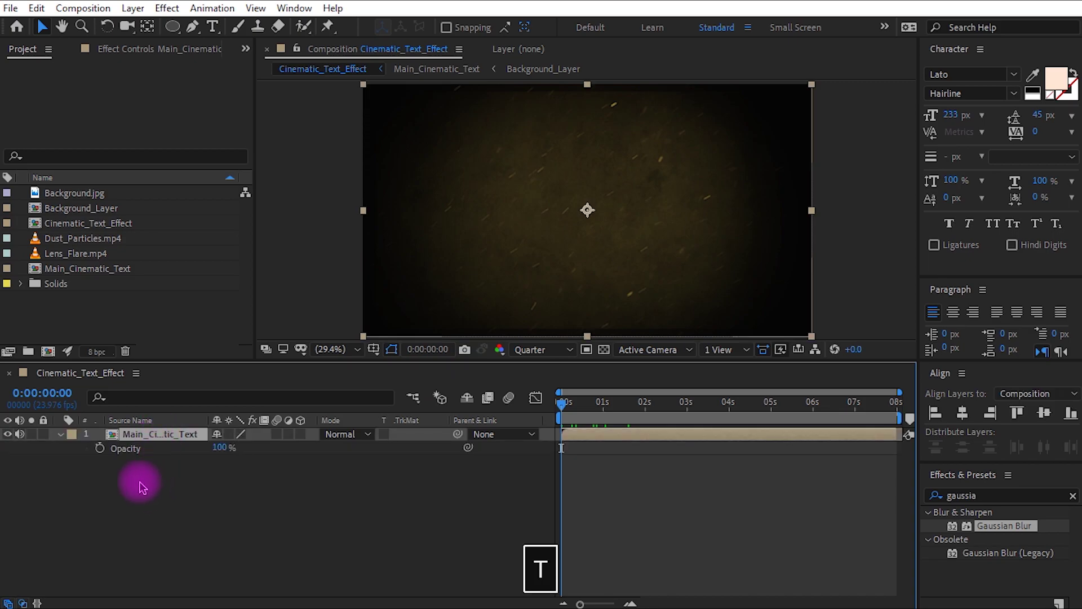
click(100, 448)
drag(136, 455, 137, 463)
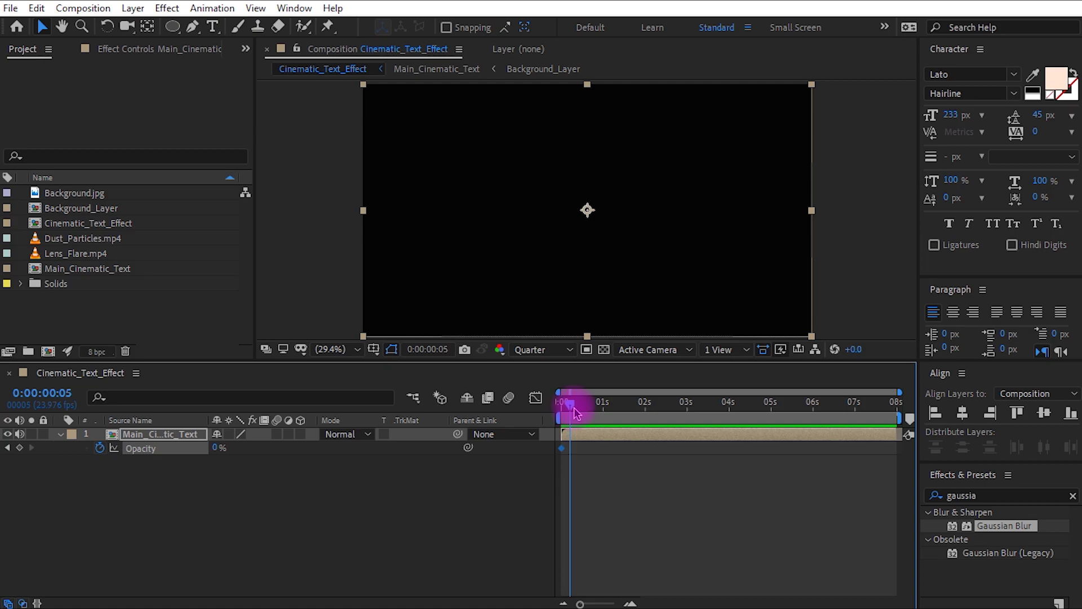
drag(219, 447, 419, 468)
Step: Add a closing opacity keyframe fading to 0% at 0:00:07:22
drag(862, 403, 855, 420)
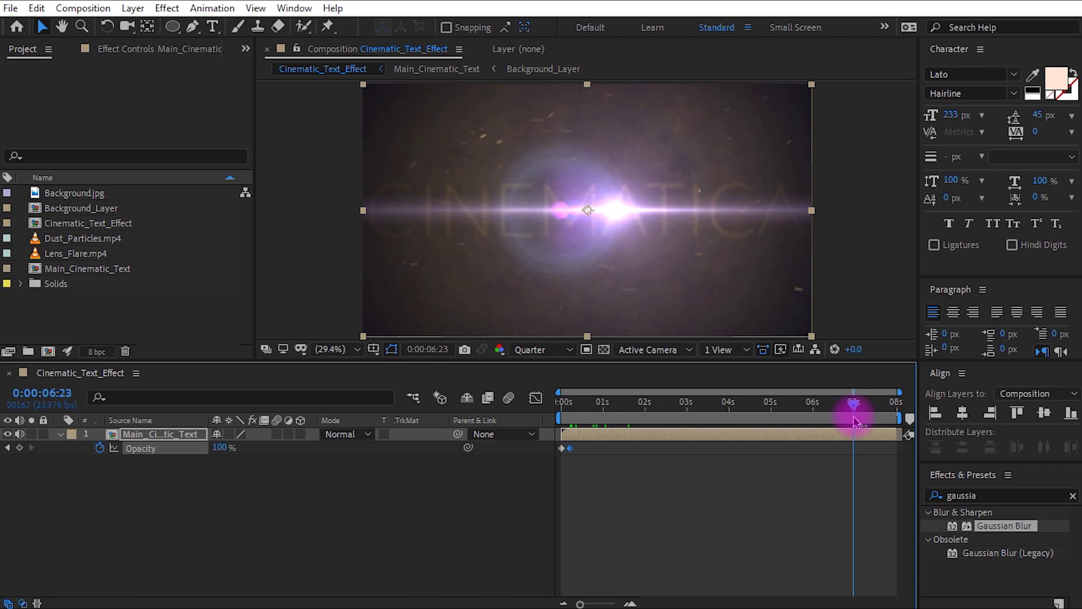
click(896, 417)
drag(223, 448, 97, 460)
Step: Apply Easy Ease to all four opacity keyframes and preview the fades from the start
drag(676, 535, 528, 445)
drag(812, 452, 896, 471)
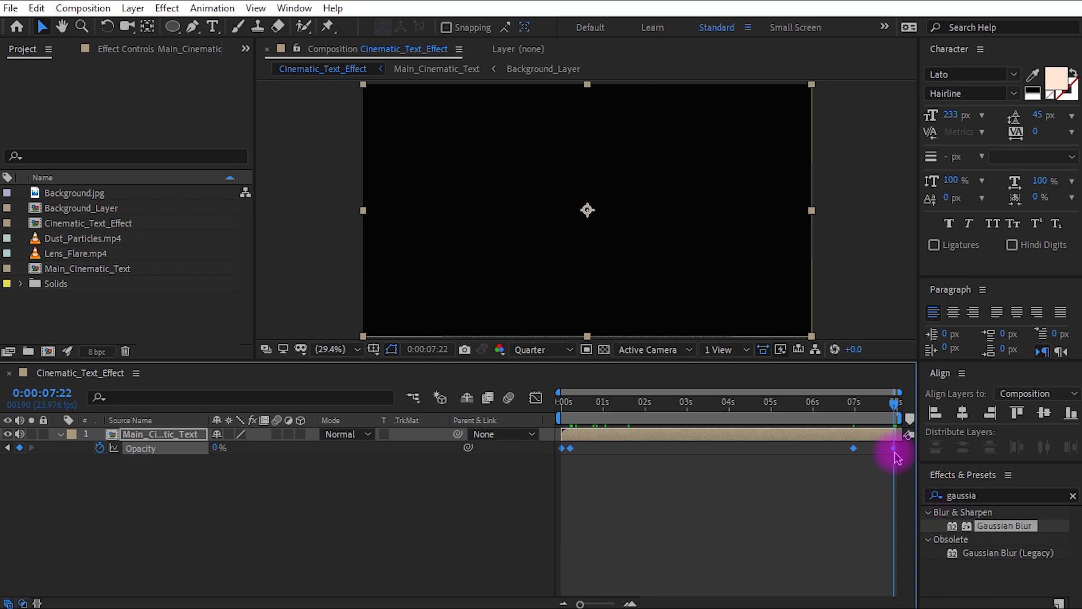
right_click(896, 452)
mouse_move(901, 440)
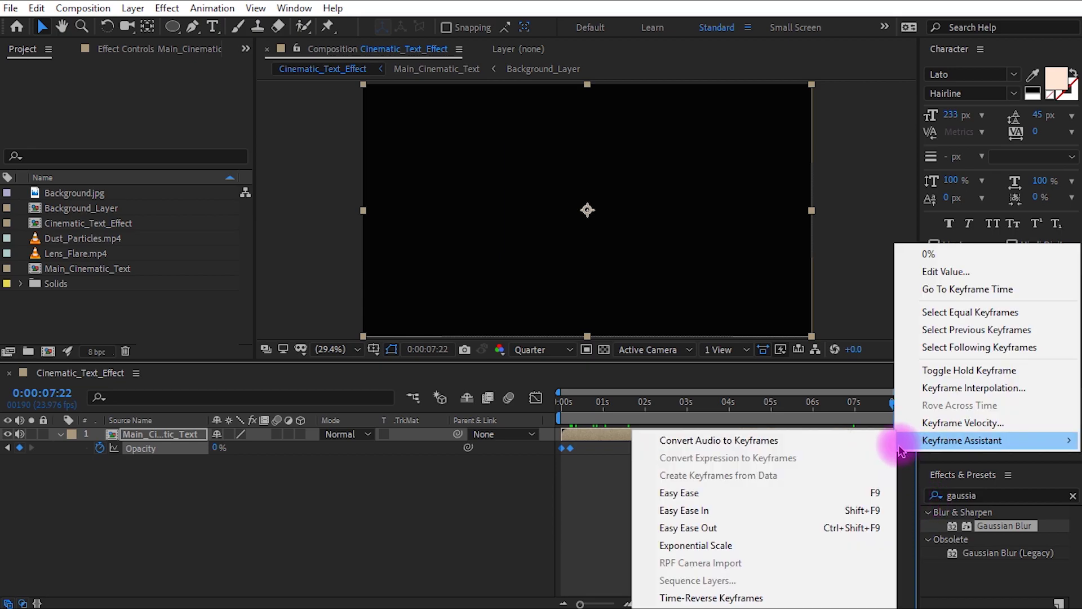
click(720, 493)
key(0)
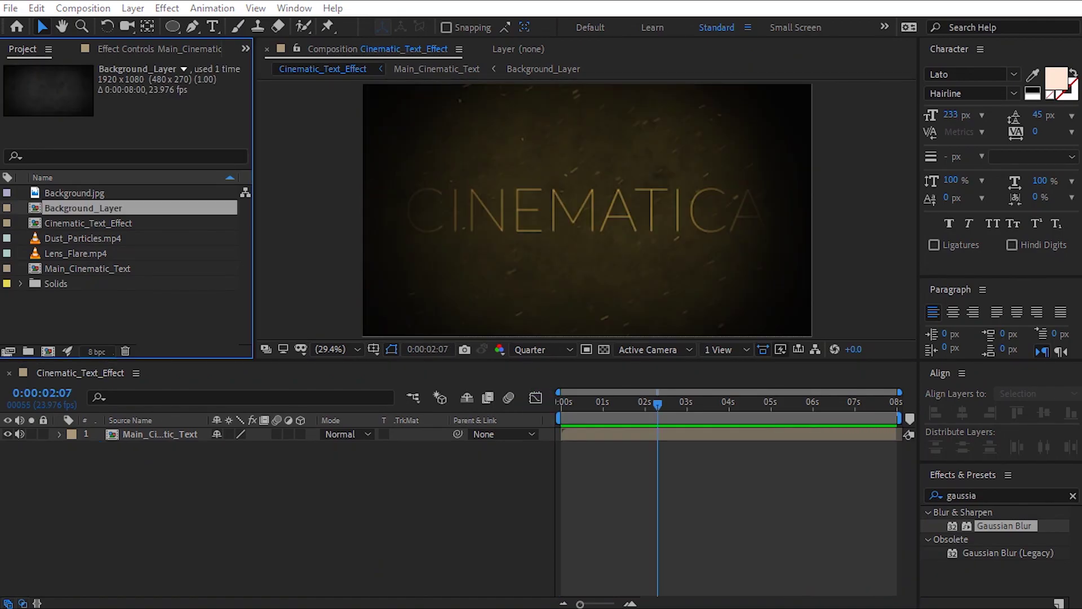
Step: Import 239 Theatrical & BlueRay 1080.png and place it above the title precomp in the timeline
drag(73, 208, 90, 306)
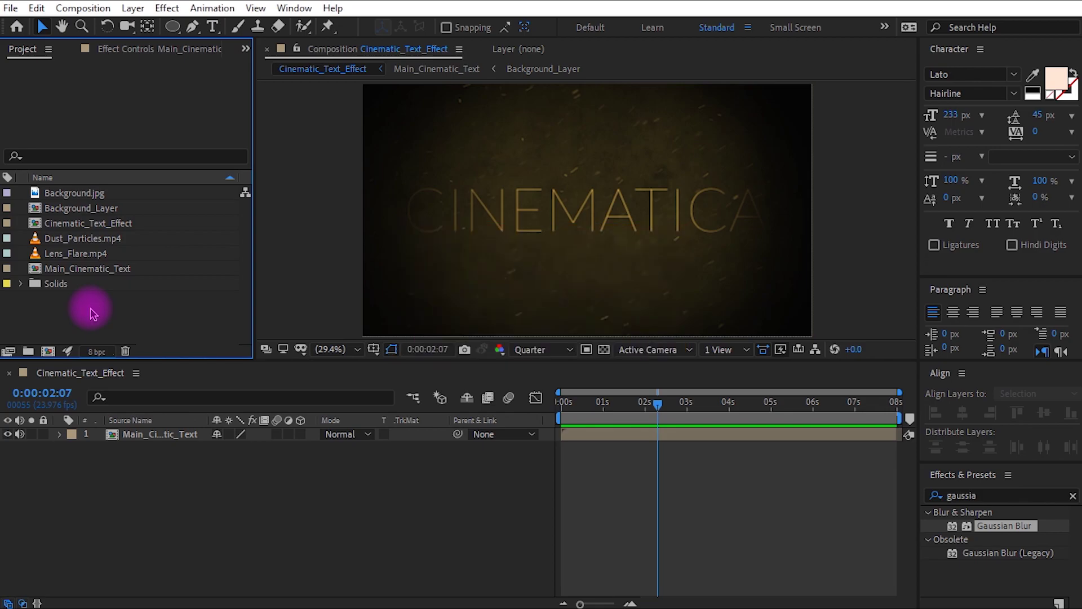
drag(109, 208, 144, 438)
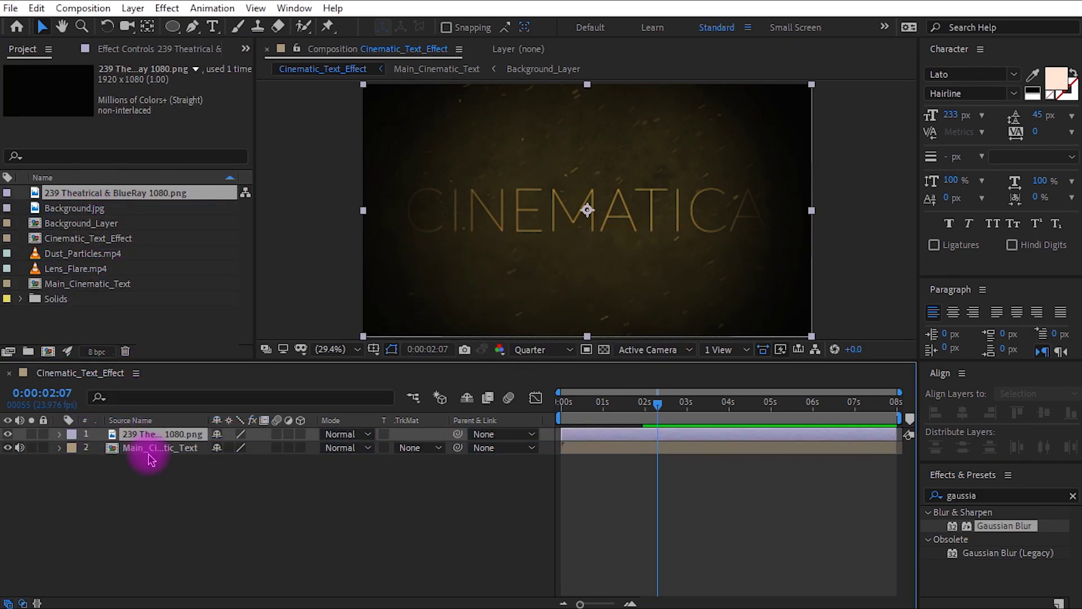
click(187, 513)
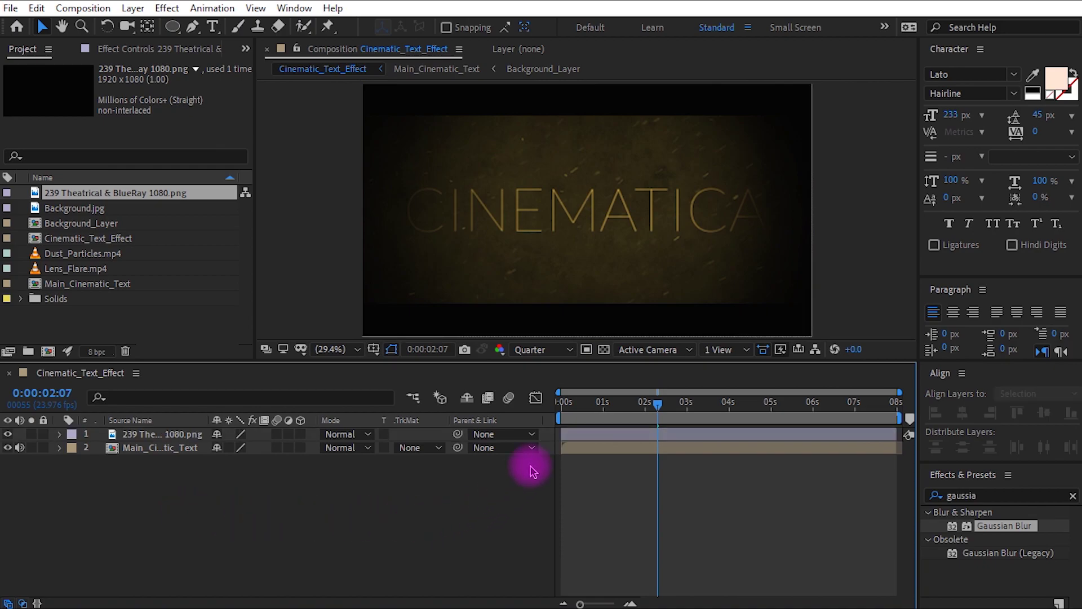
click(562, 402)
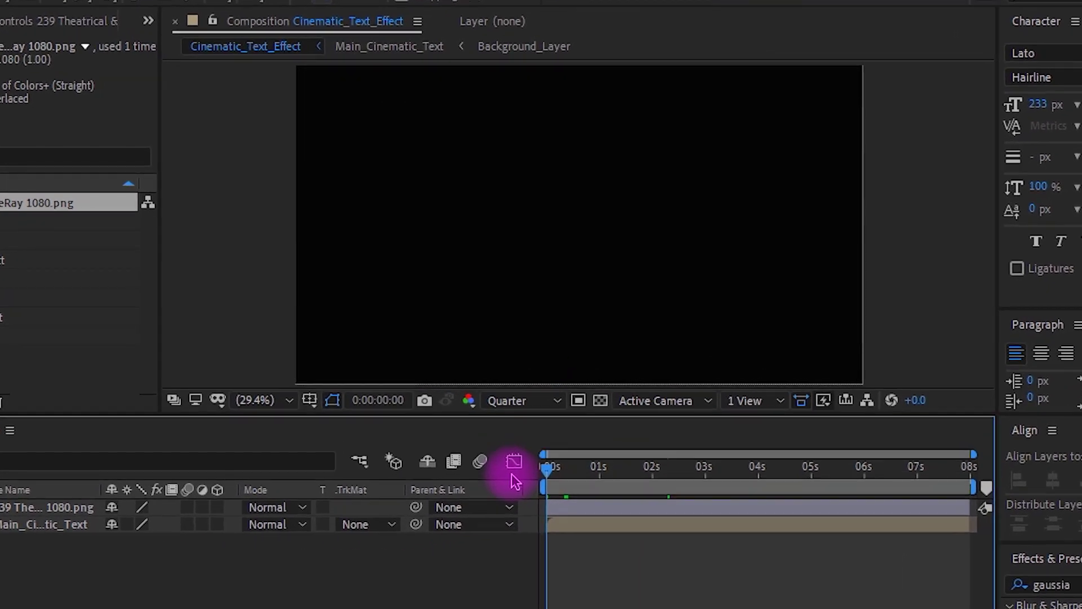